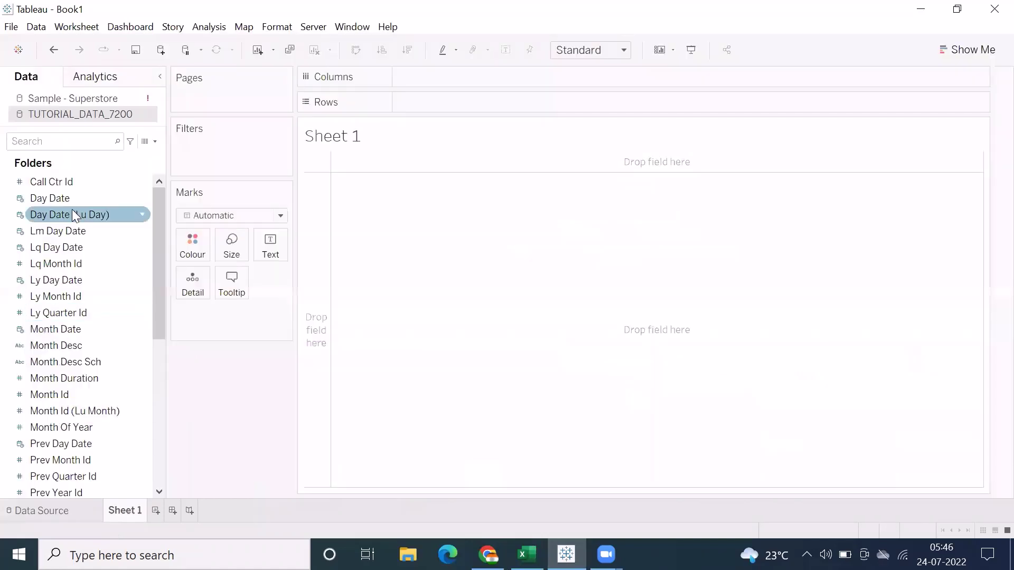
Step: Close the TUTORIAL_DATA_7200 and Sample - Superstore data sources from the Data pane
right_click(50, 113)
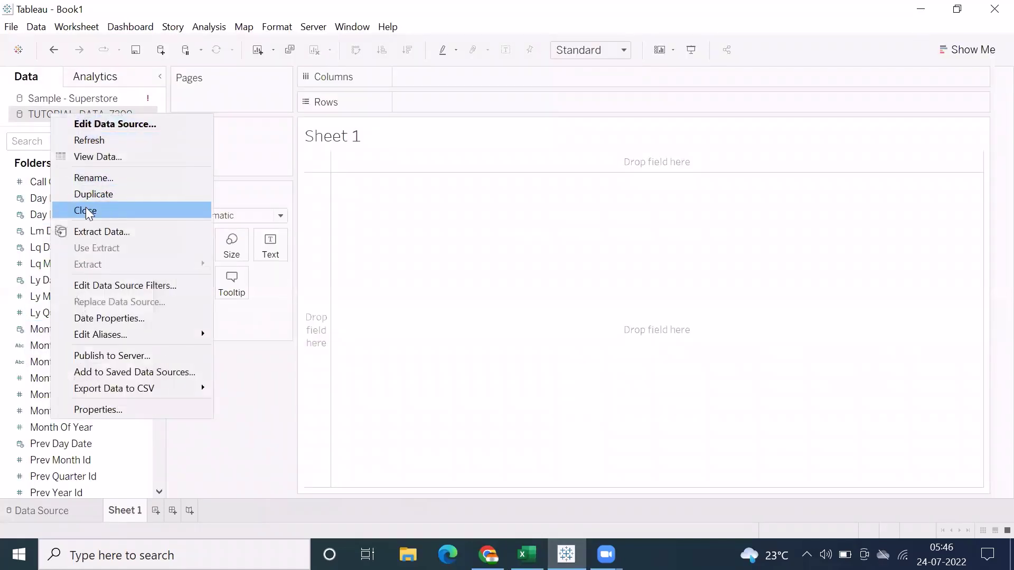
click(88, 210)
right_click(58, 99)
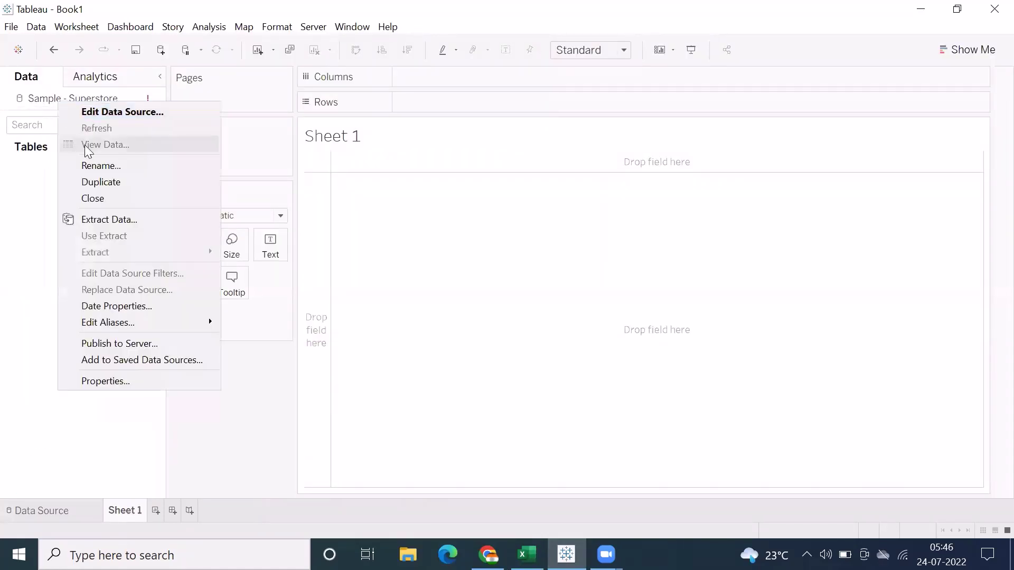
click(95, 199)
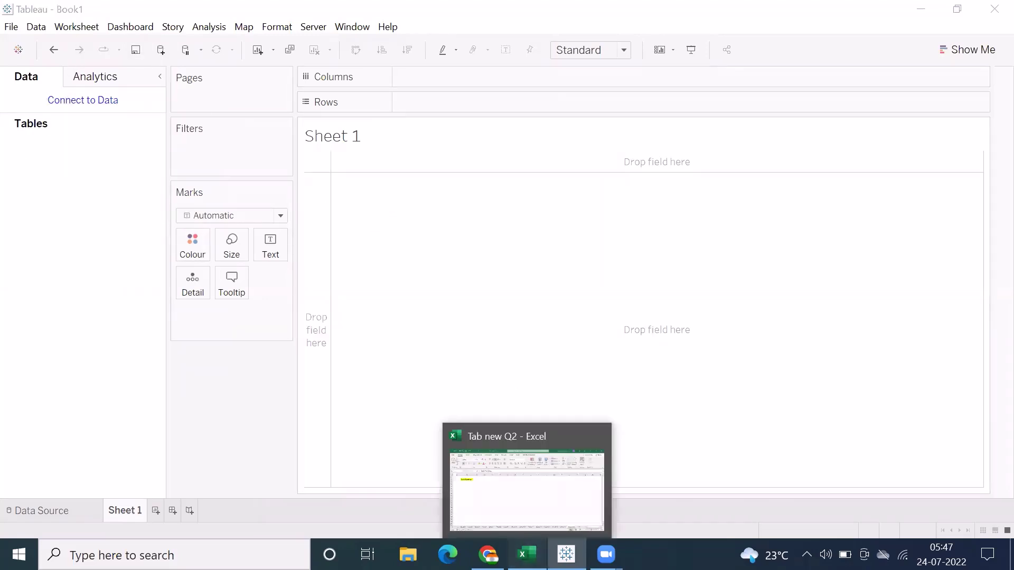
Step: In Excel, enter 'Creating Sheets from multiple Datasources' in B4 under the Data Blending heading
click(526, 554)
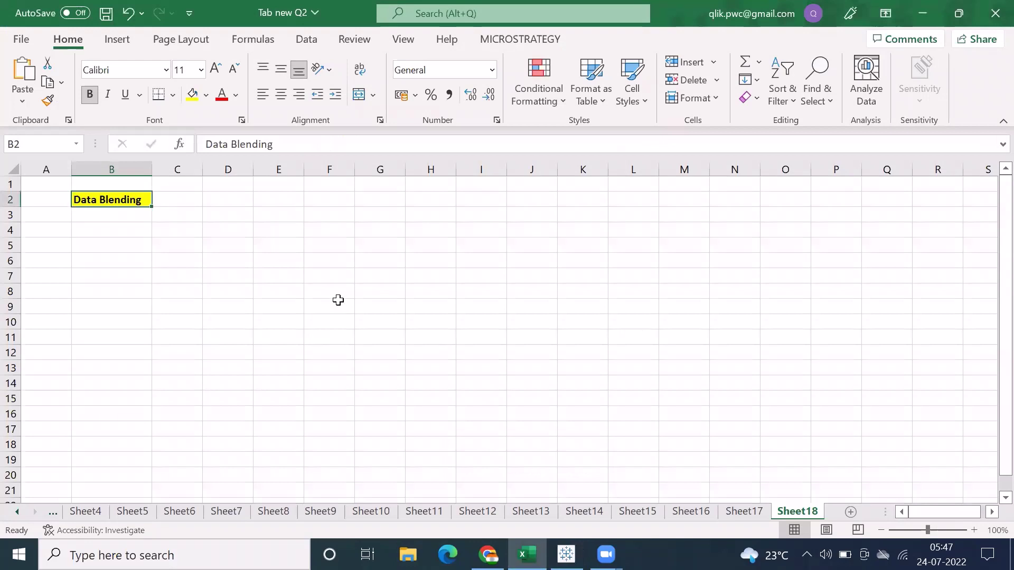
click(105, 228)
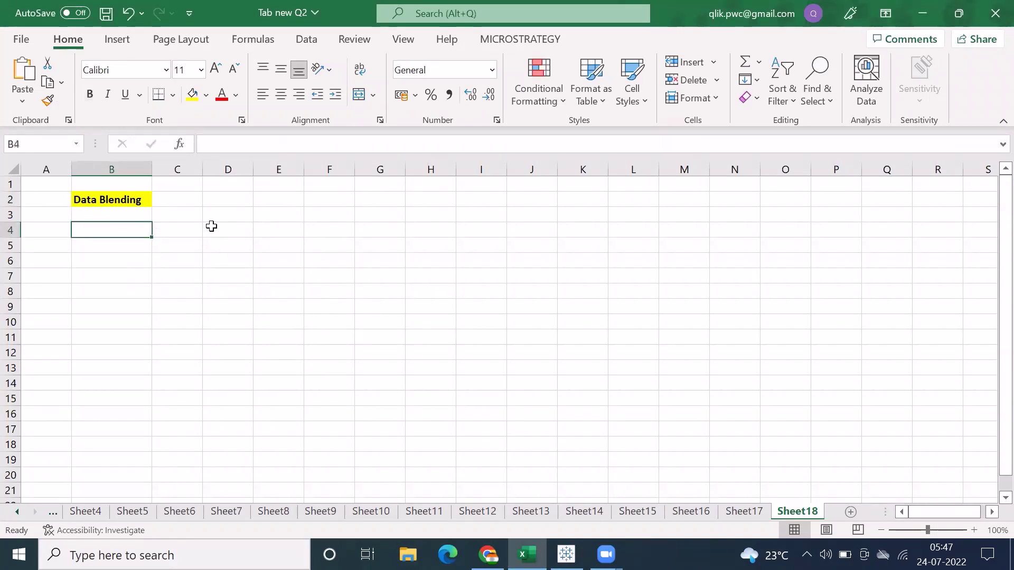
click(116, 200)
click(114, 229)
text(Crea)
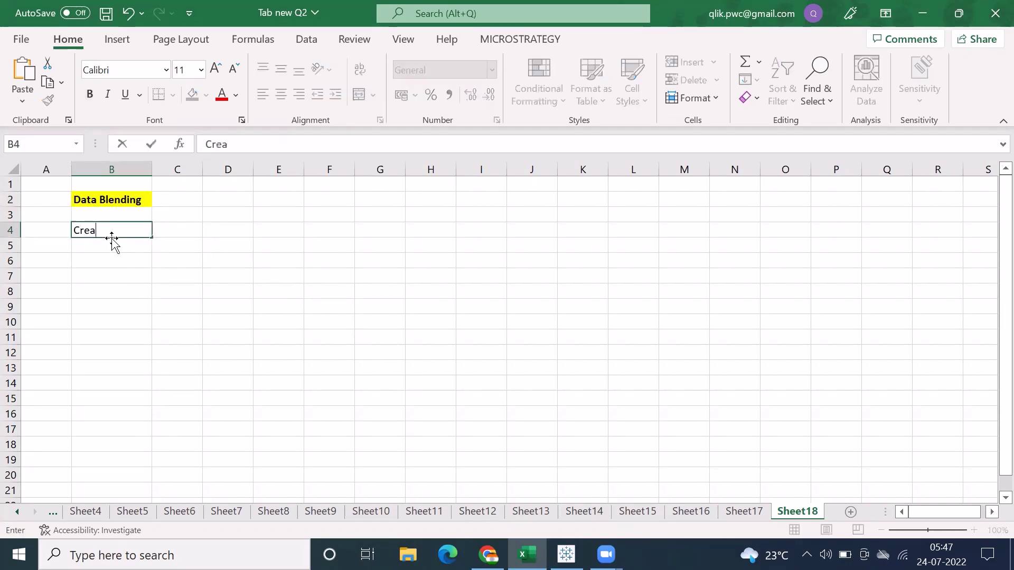
text(ting Sheet)
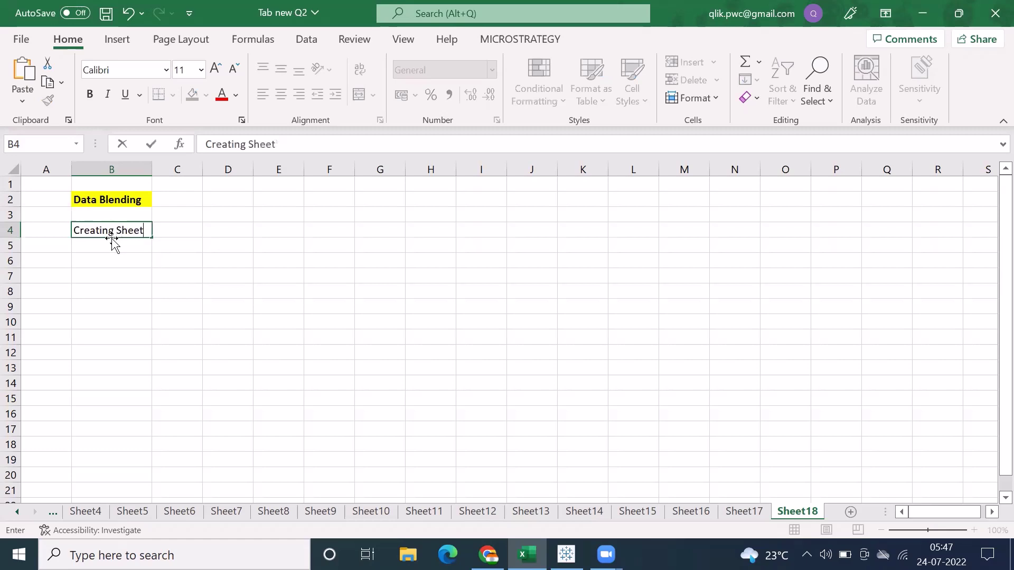
text(s fro)
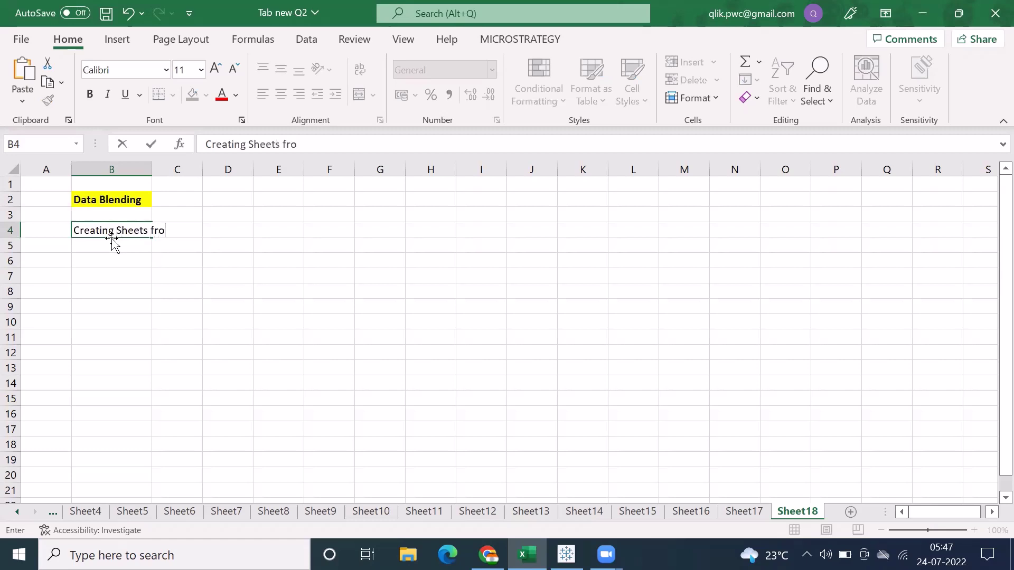
text(m multiple Datasources)
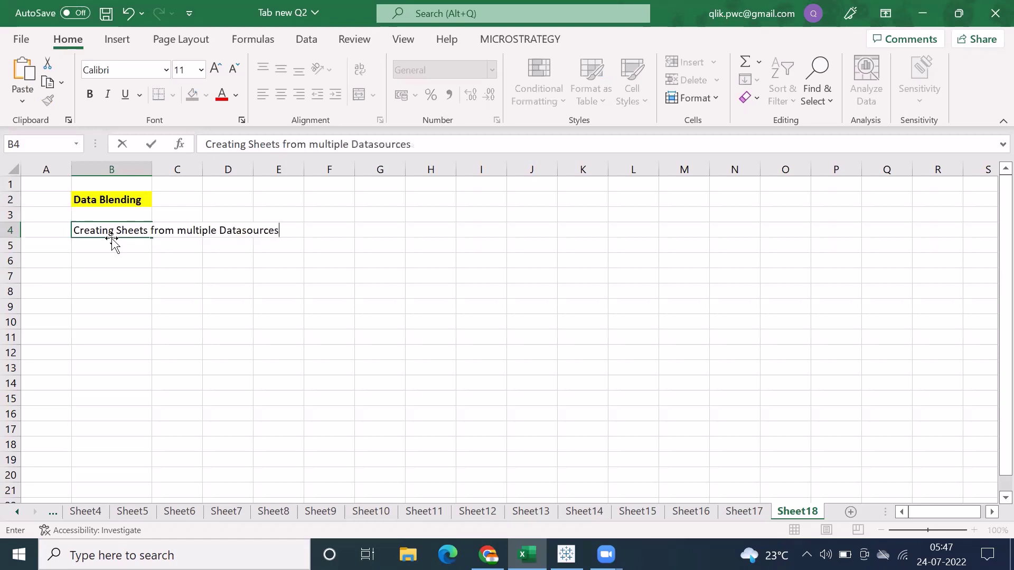
key(Return)
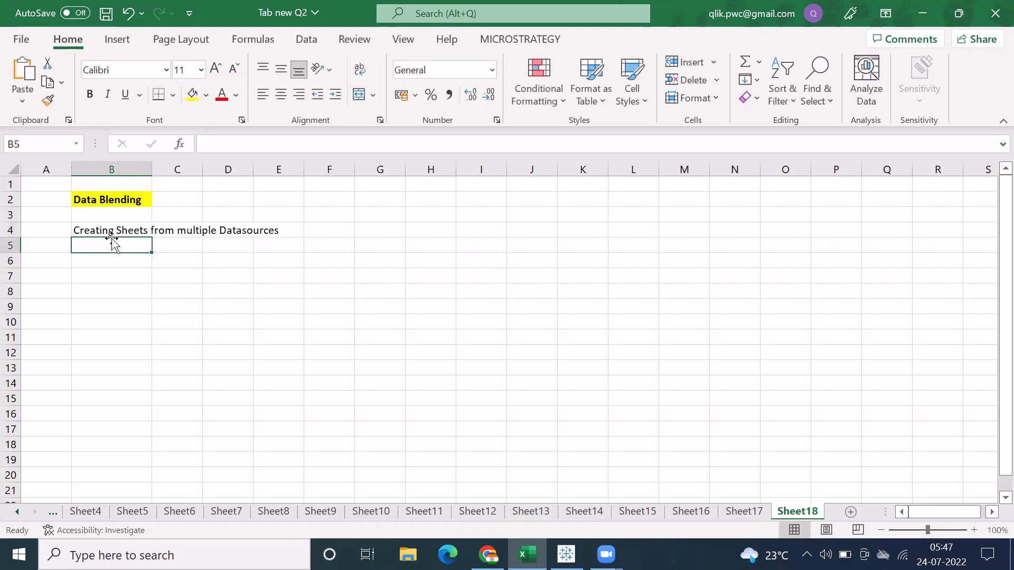
click(112, 231)
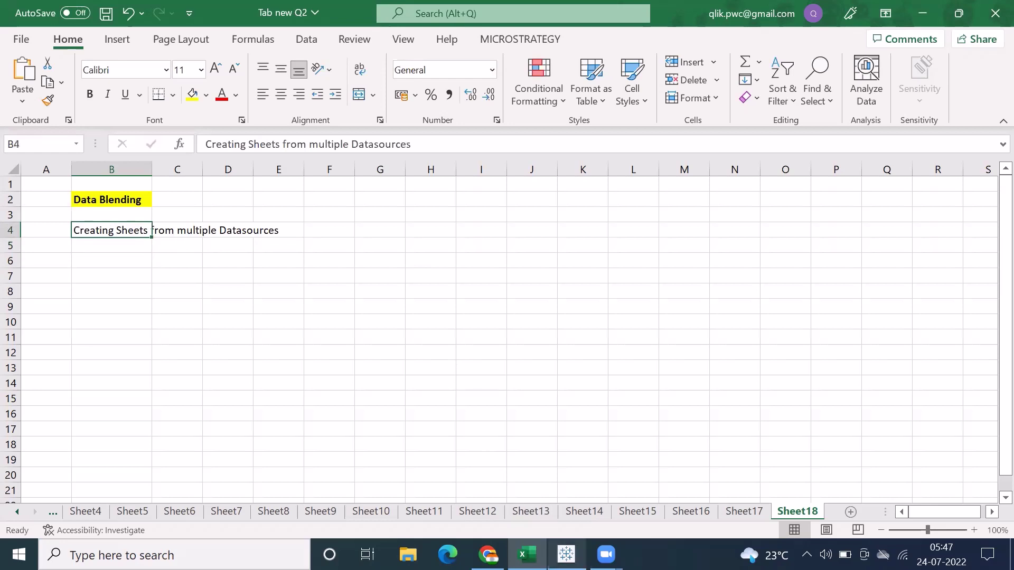
click(567, 554)
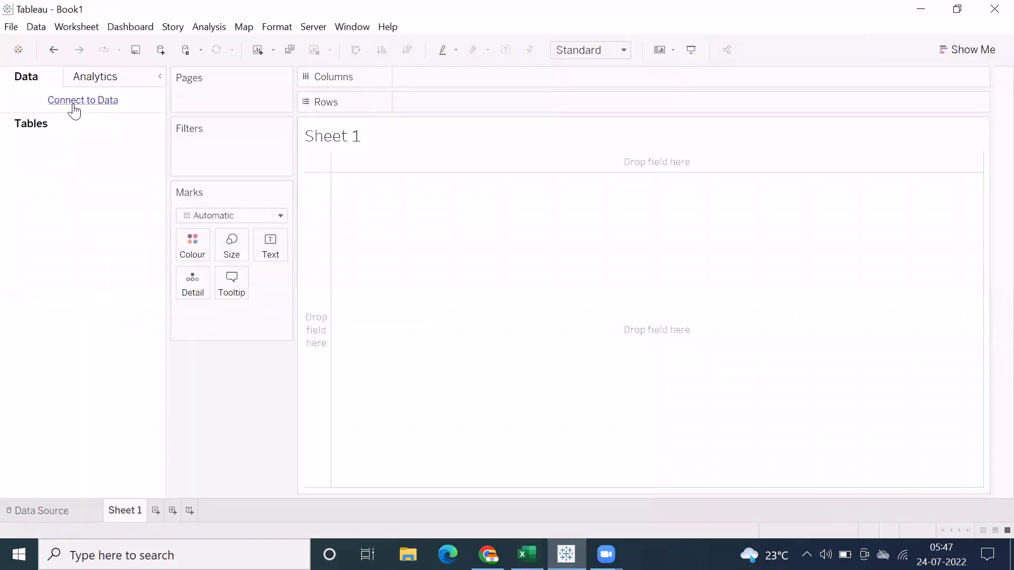
Step: Connect to the Sample - Superstore Excel workbook in the 2022.1\en_GB-EU folder
click(74, 105)
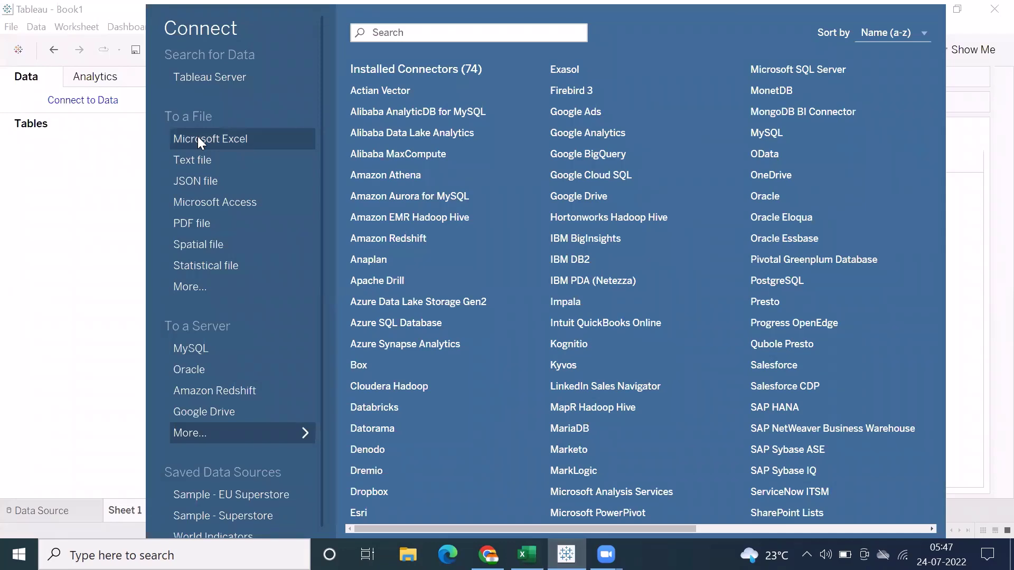
click(204, 139)
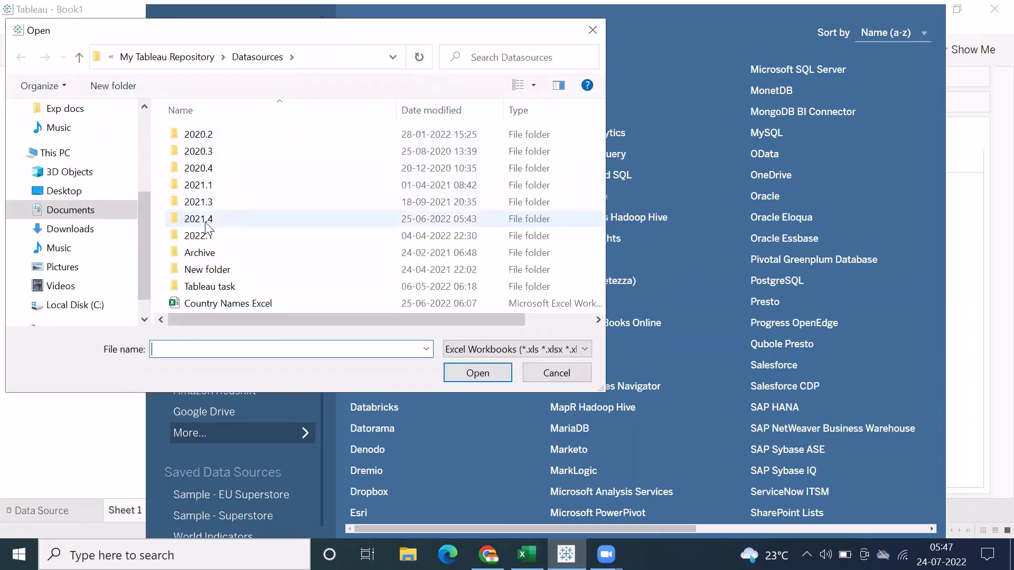
double_click(198, 235)
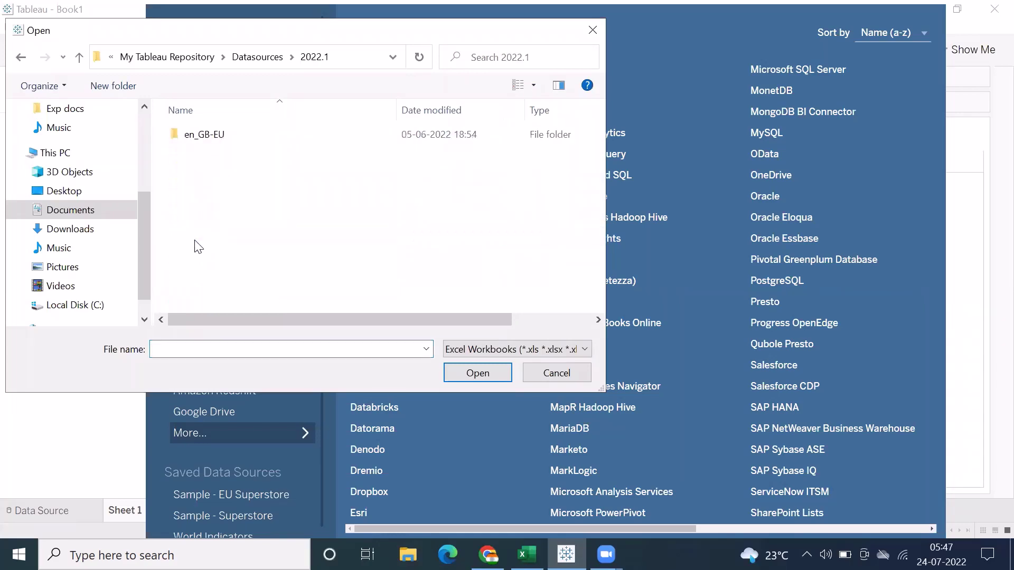
double_click(211, 134)
double_click(215, 219)
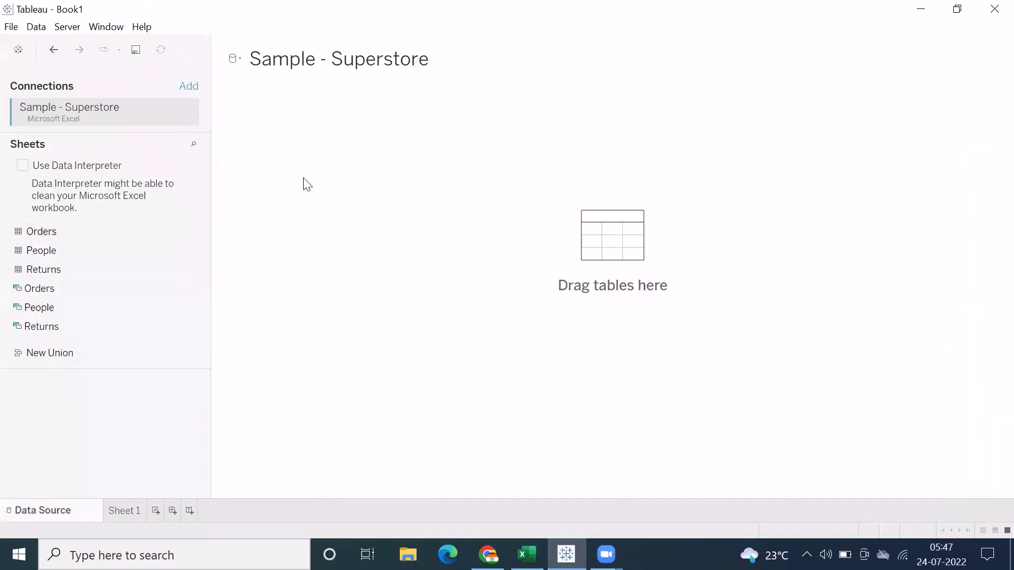
Step: On Sheet 1, put Sub-Category on Rows and show SUM(Sales) for each sub-category
click(126, 511)
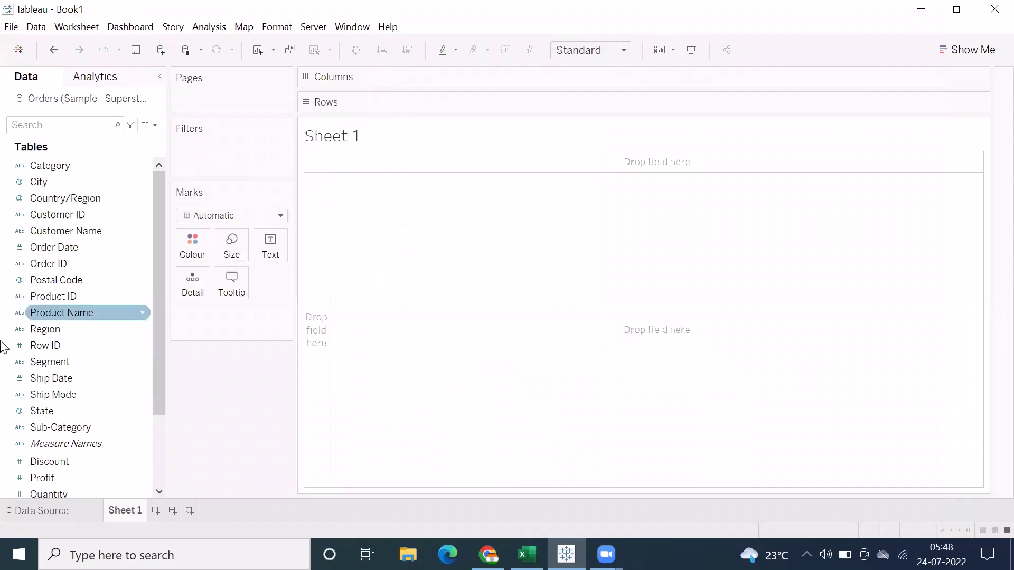
double_click(53, 427)
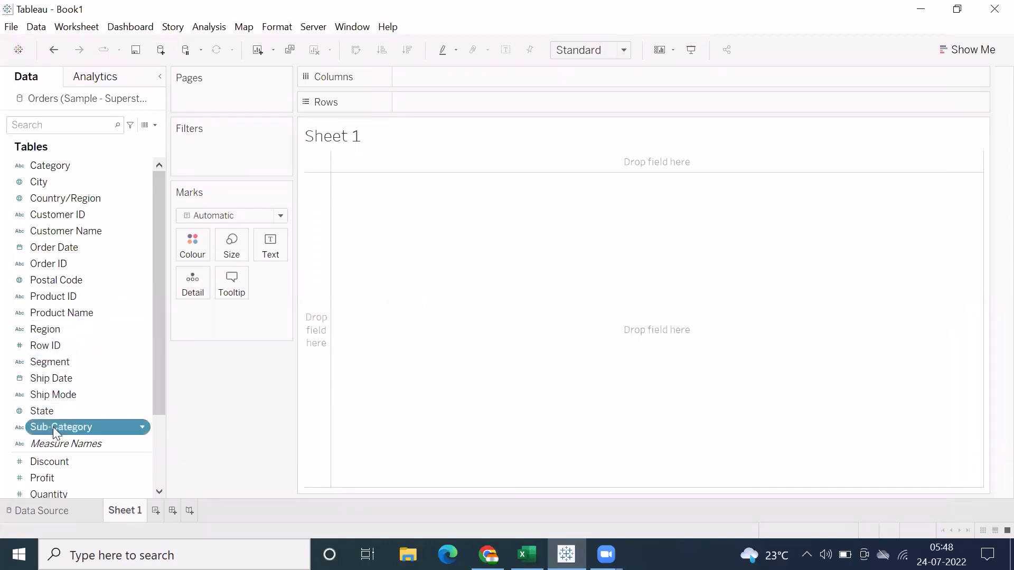
scroll(51, 406, down, 2)
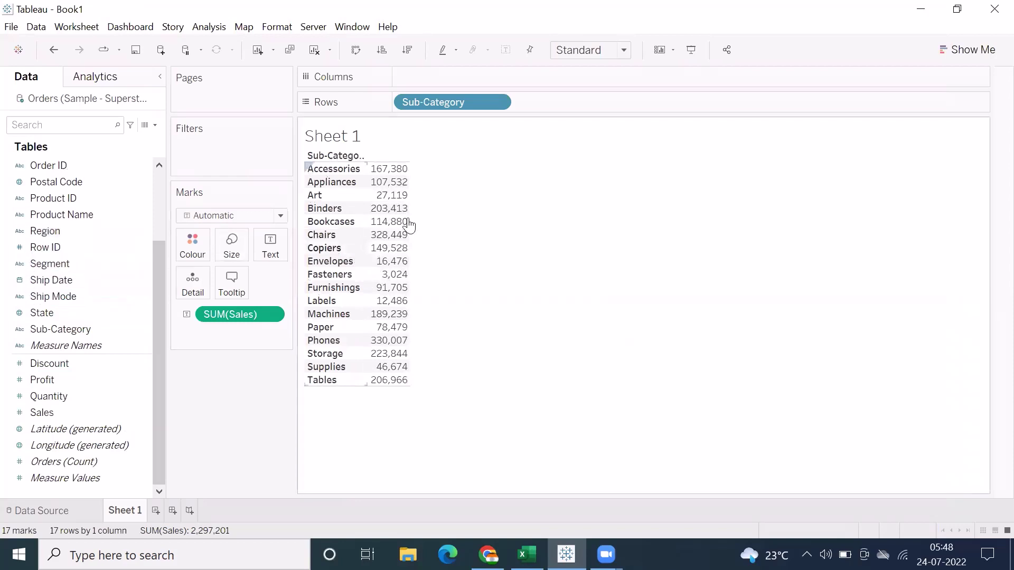
mouse_move(408, 221)
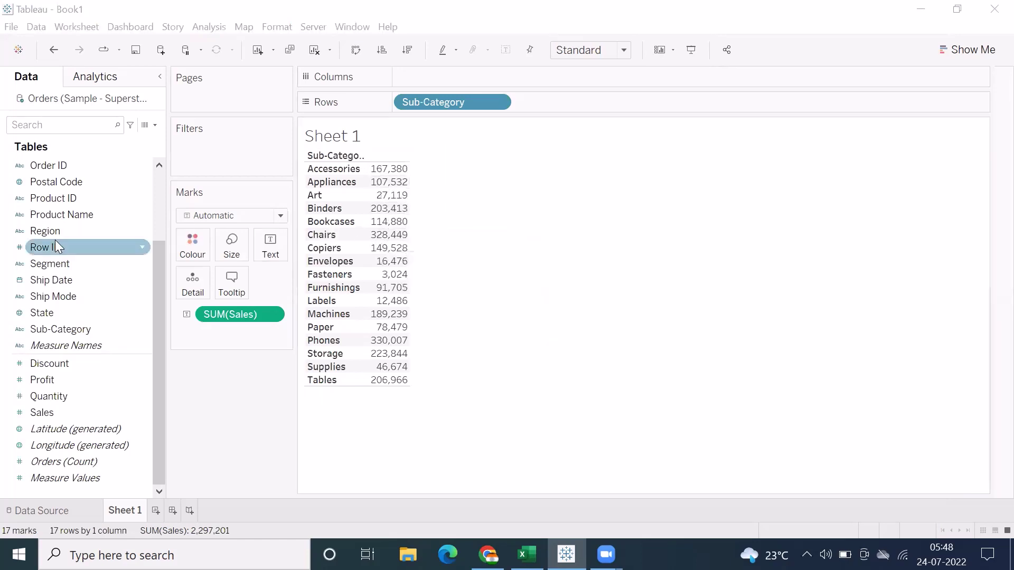
click(156, 192)
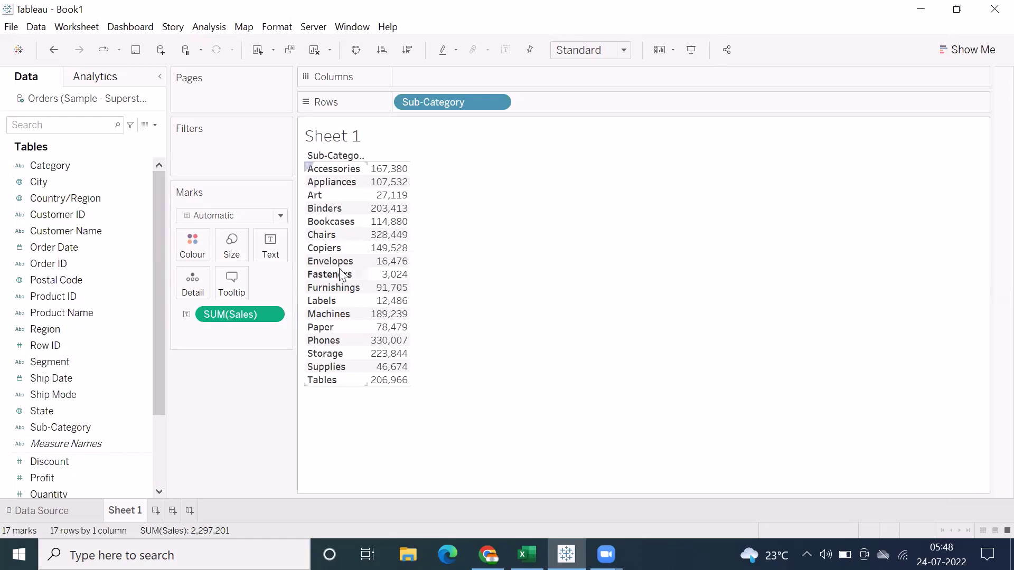
click(144, 292)
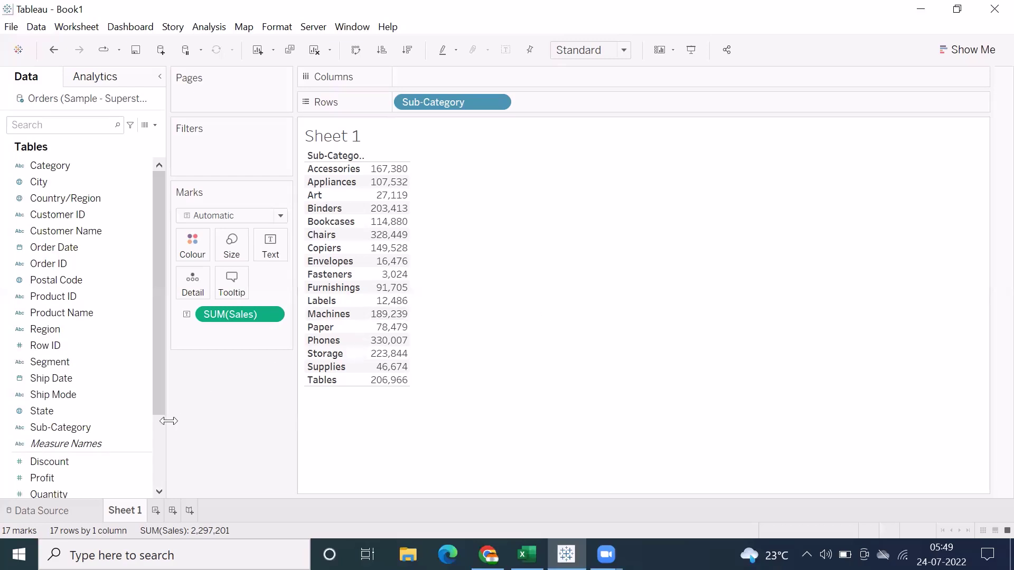
click(65, 512)
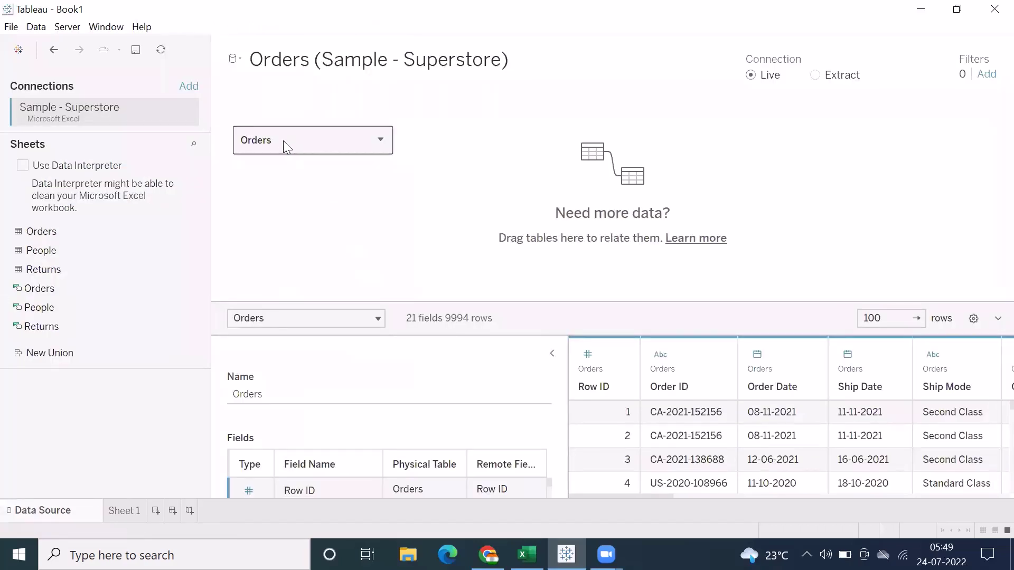
drag(39, 253, 417, 206)
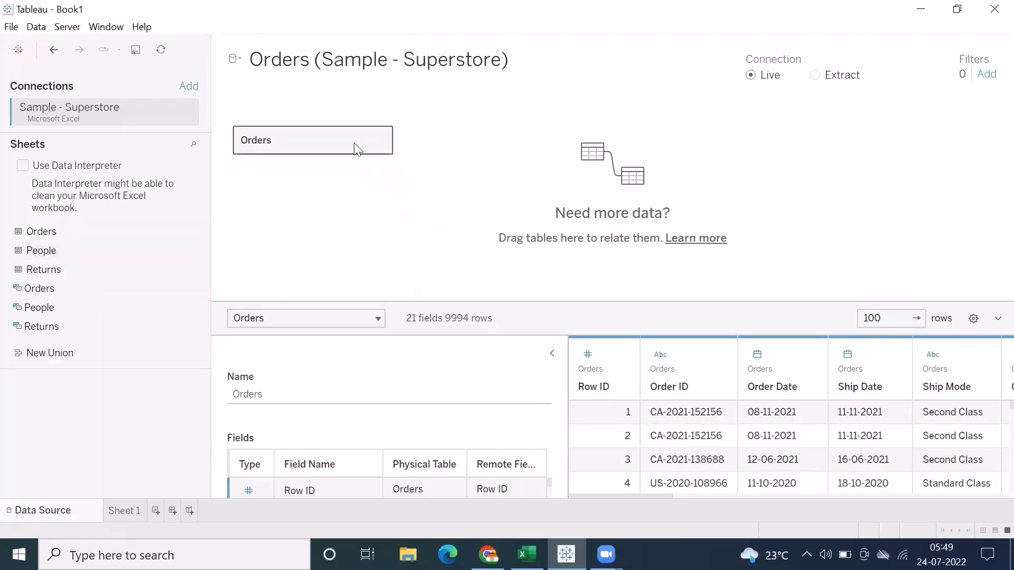
drag(357, 148, 484, 155)
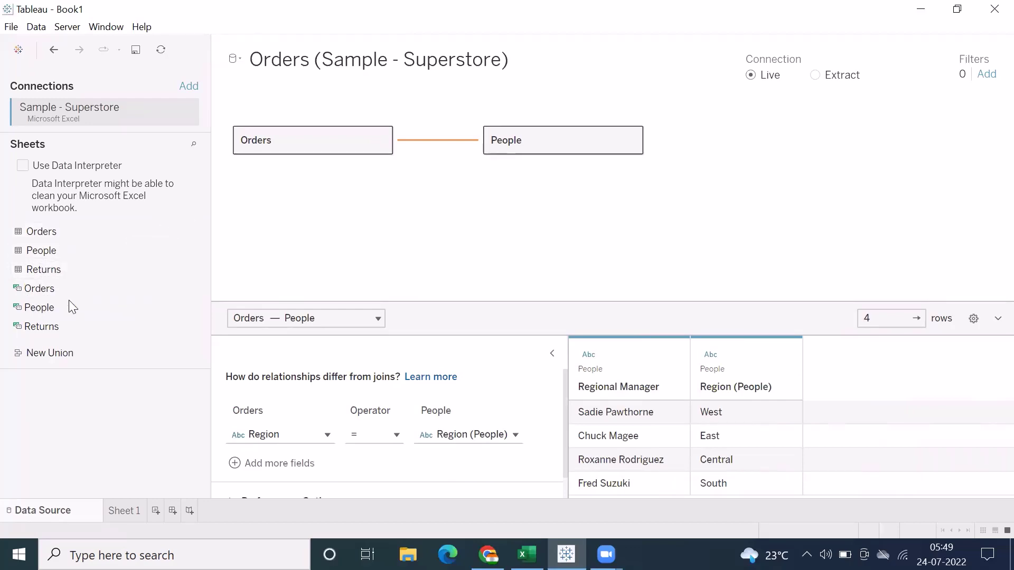
key(ctrl+z)
click(121, 510)
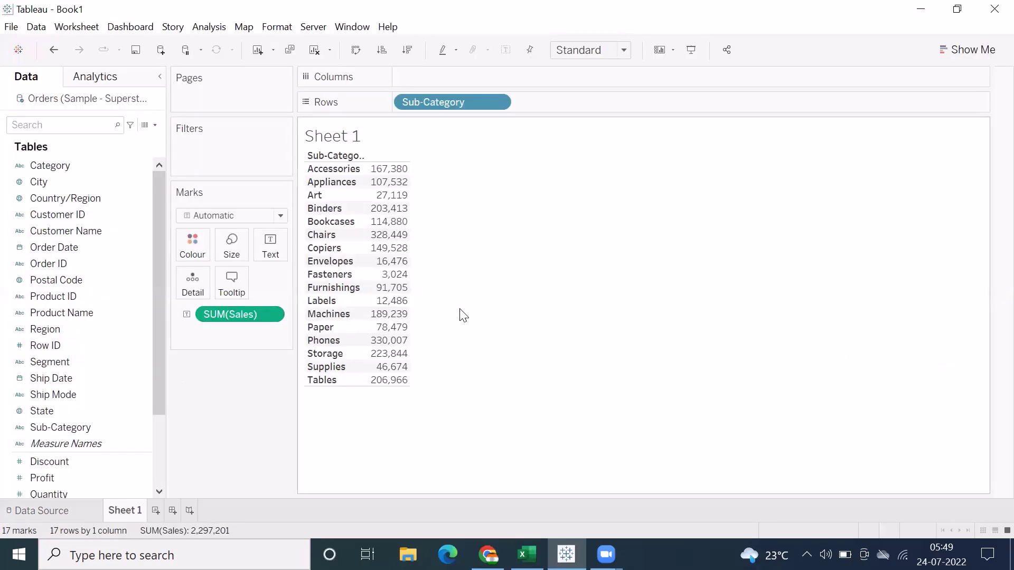
Step: Go back to the Data Source page of the Orders (Sample - Superstore) connection
mouse_move(415, 365)
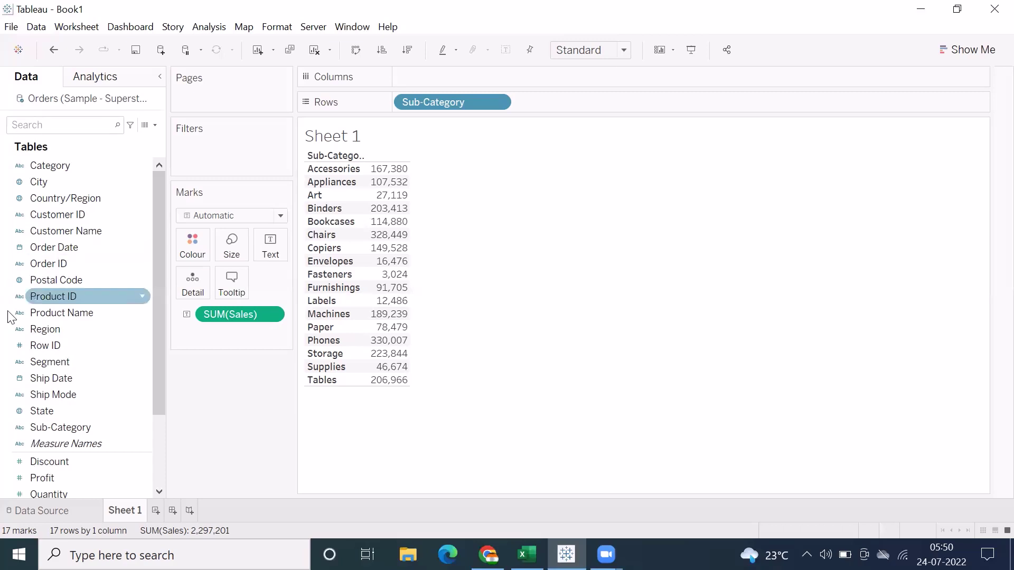
click(53, 512)
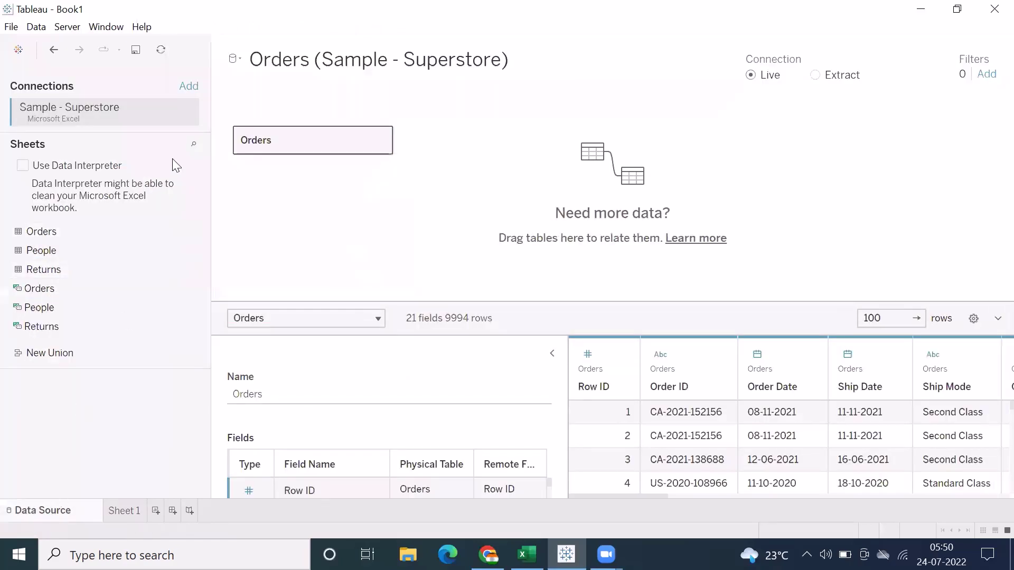
Step: Start a new Microsoft Access data source connection and browse for the database file
click(37, 27)
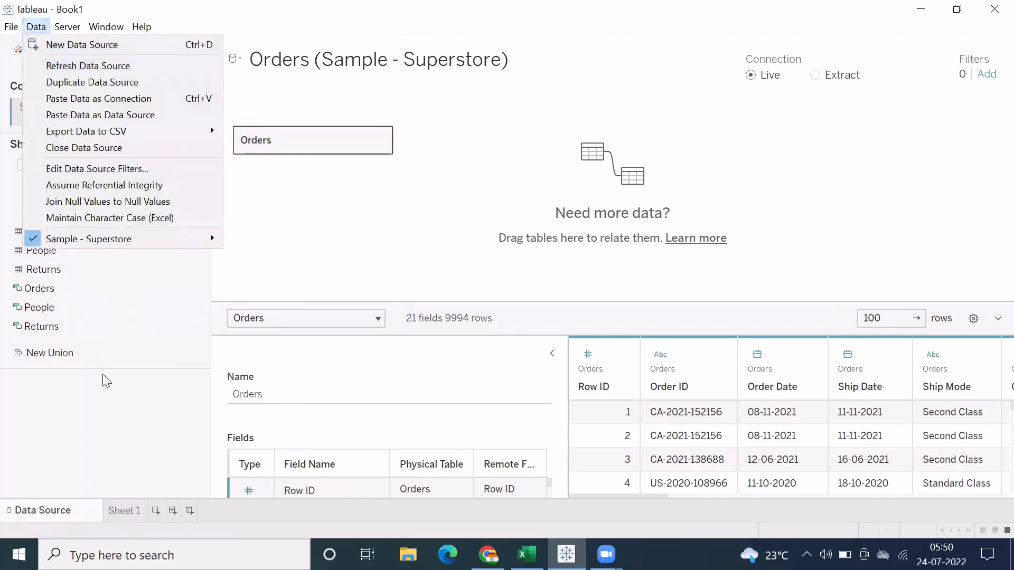
key(Escape)
click(121, 513)
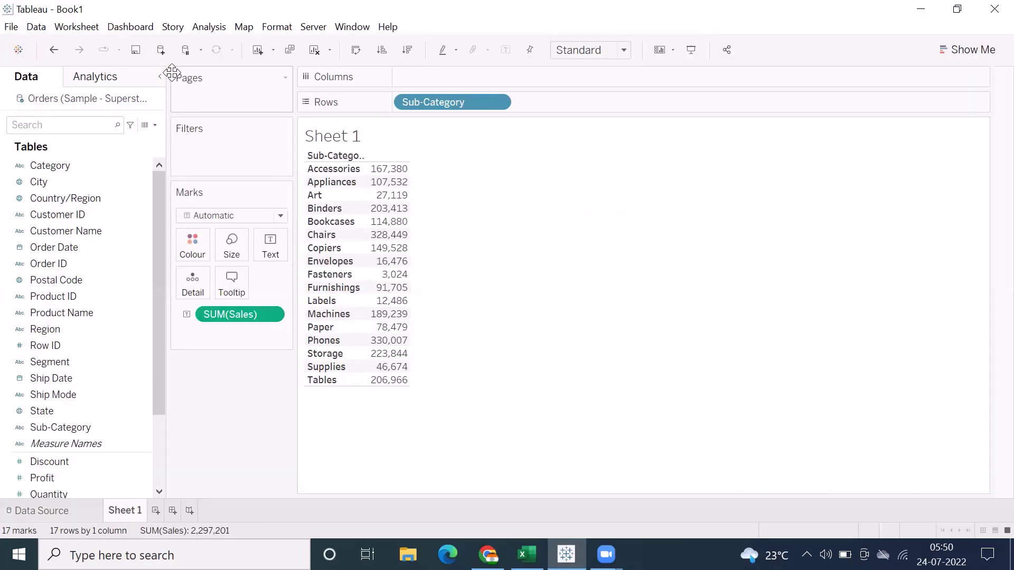
click(160, 51)
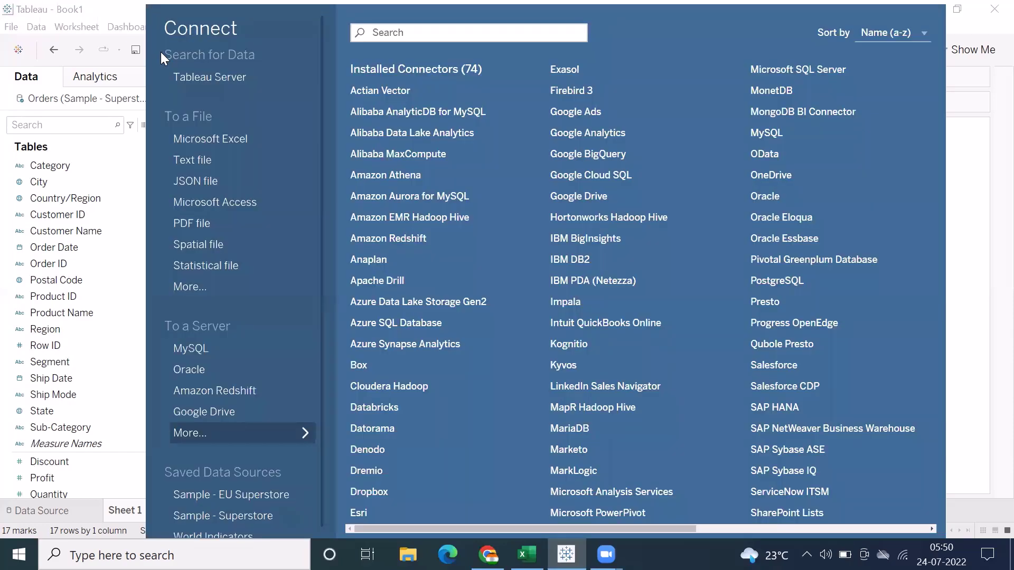
click(183, 202)
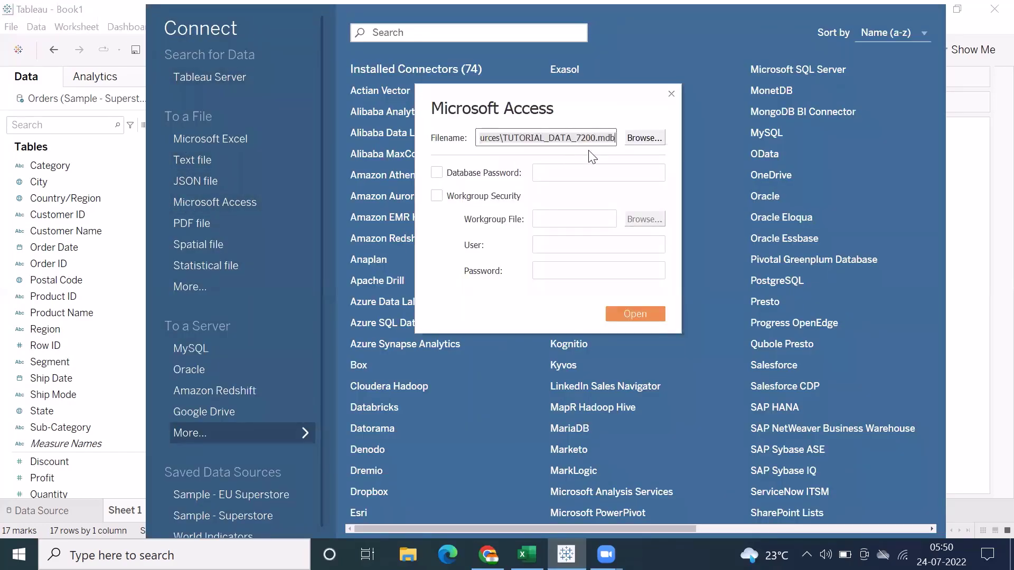
click(639, 139)
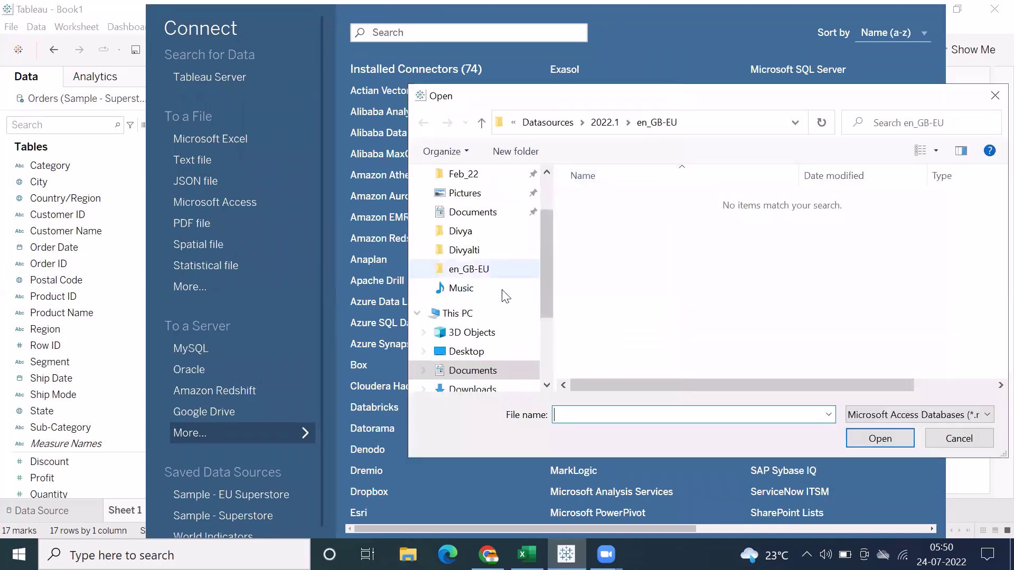
Step: Open Sample - Coffee Chain from Documents > My Tableau Repository > Datasources
click(466, 369)
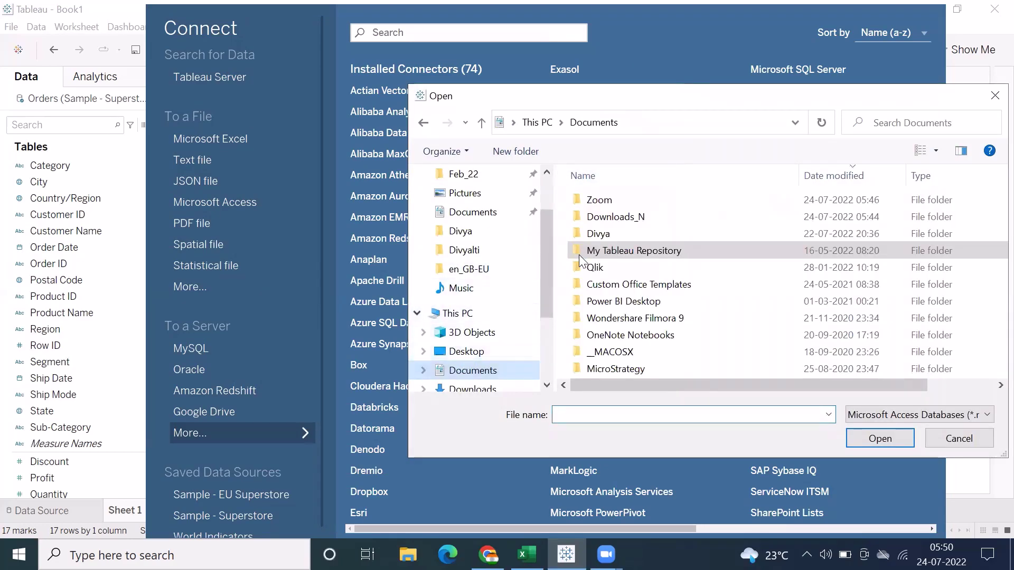
double_click(615, 256)
scroll(615, 285, down, 1)
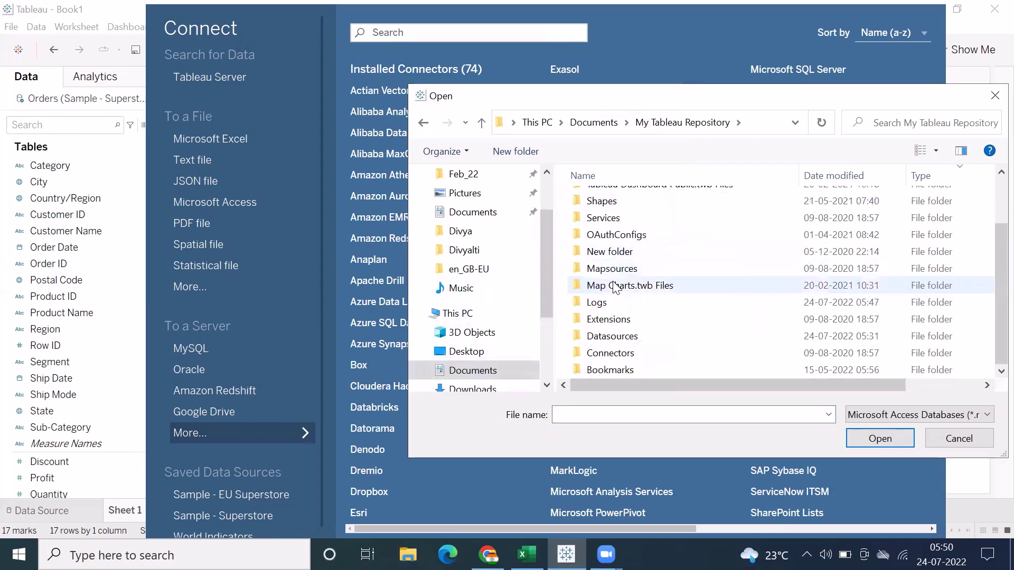
double_click(608, 338)
scroll(616, 349, down, 1)
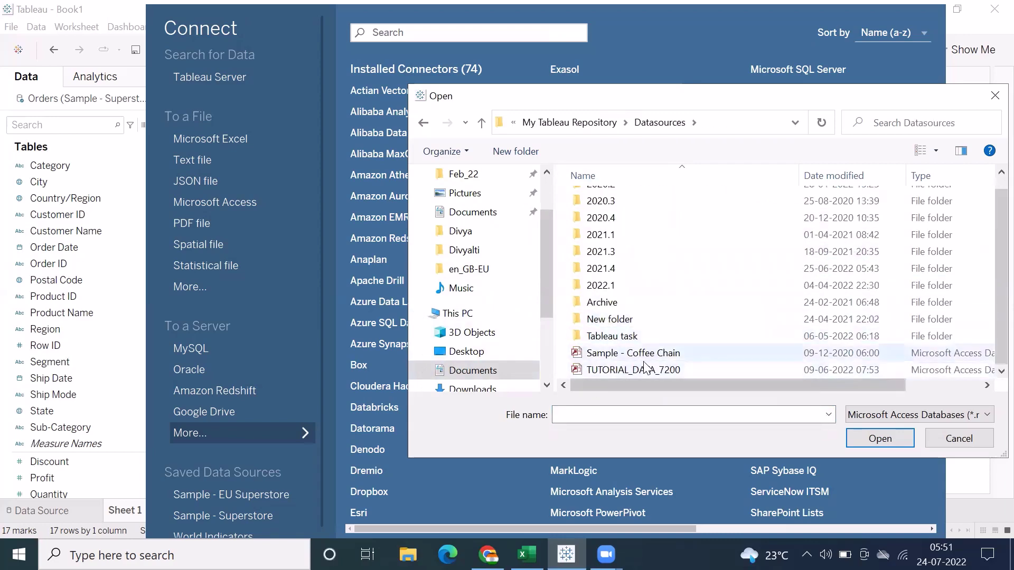
click(623, 354)
click(864, 438)
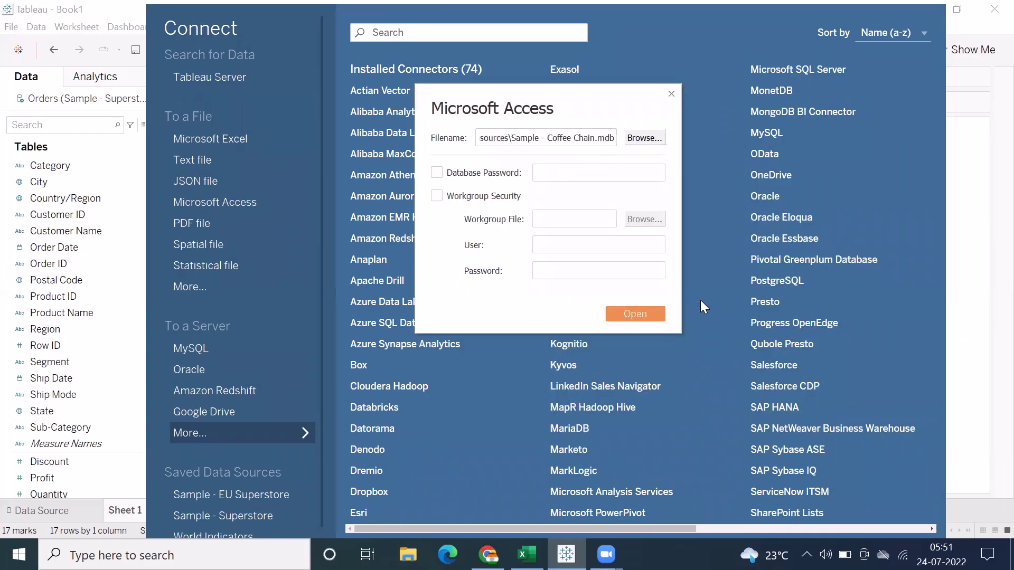
key(Escape)
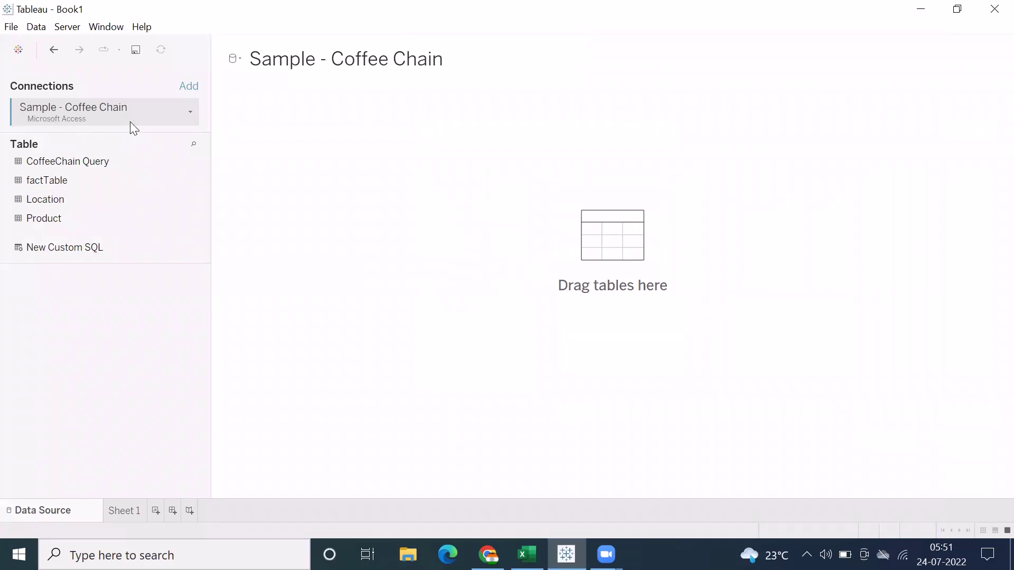
Step: Replace factTable with CoffeeChain Query on the canvas and return to Sheet 1
click(41, 181)
double_click(53, 180)
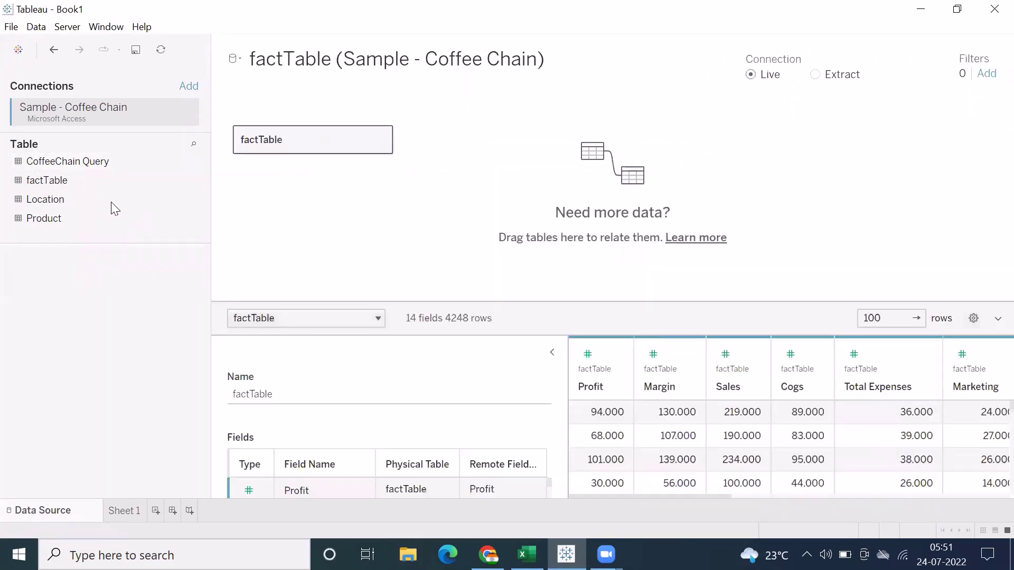
key(ctrl+z)
drag(92, 164, 258, 172)
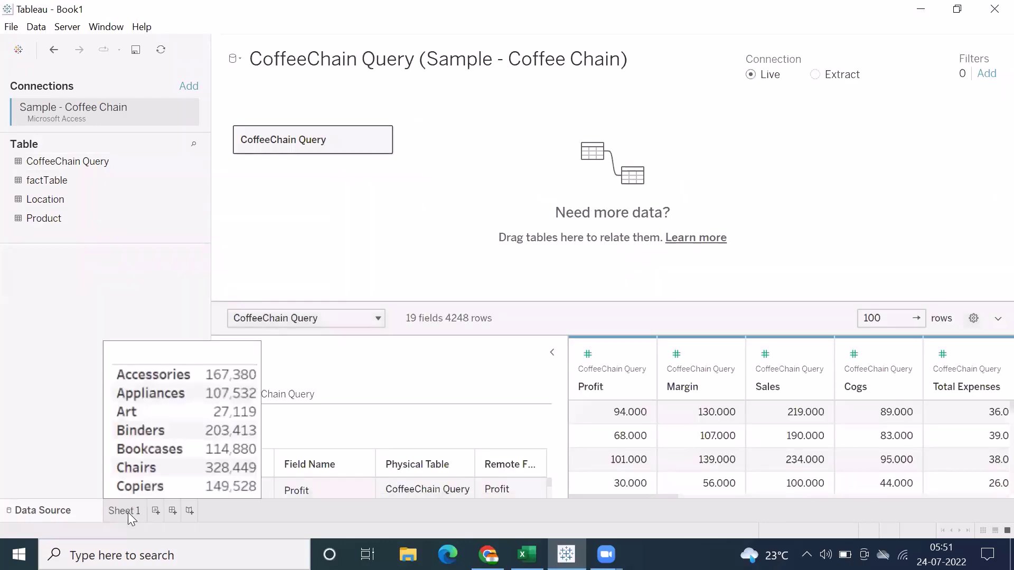
click(126, 511)
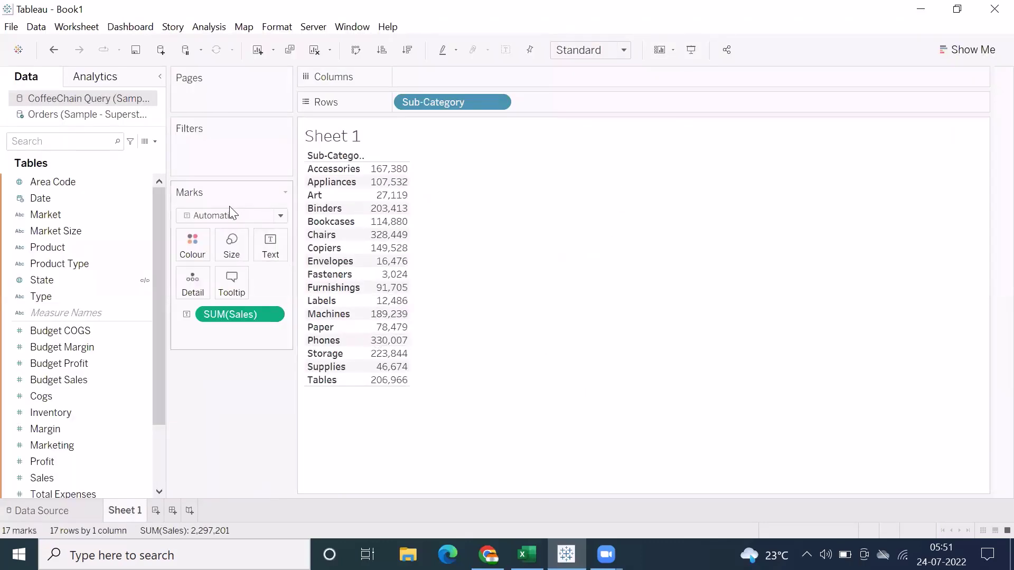
Step: Compare the Superstore and Coffee Chain field lists and widen the Data pane to show full names
click(43, 115)
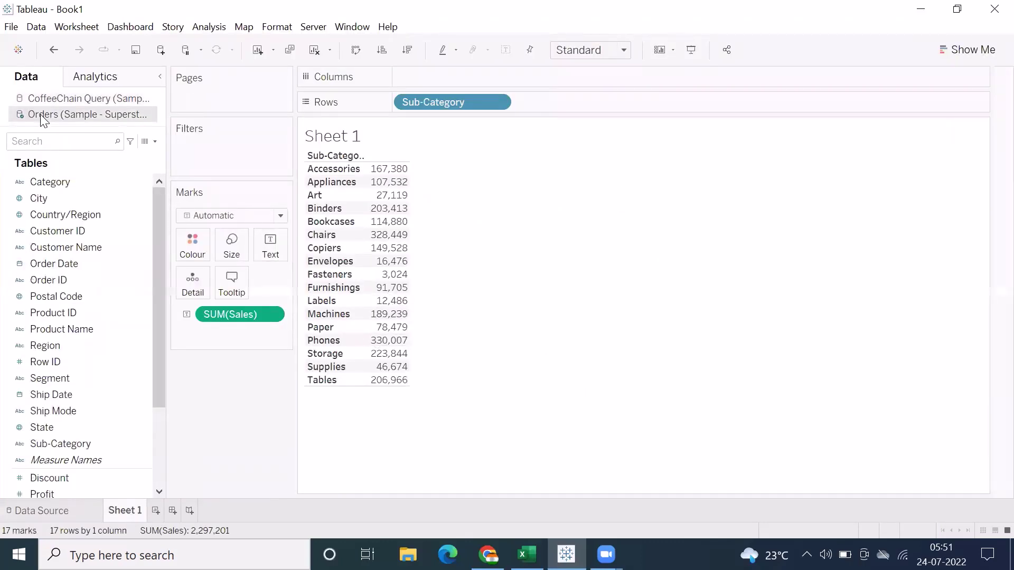
click(39, 100)
click(41, 117)
click(40, 100)
click(41, 115)
drag(165, 278, 216, 291)
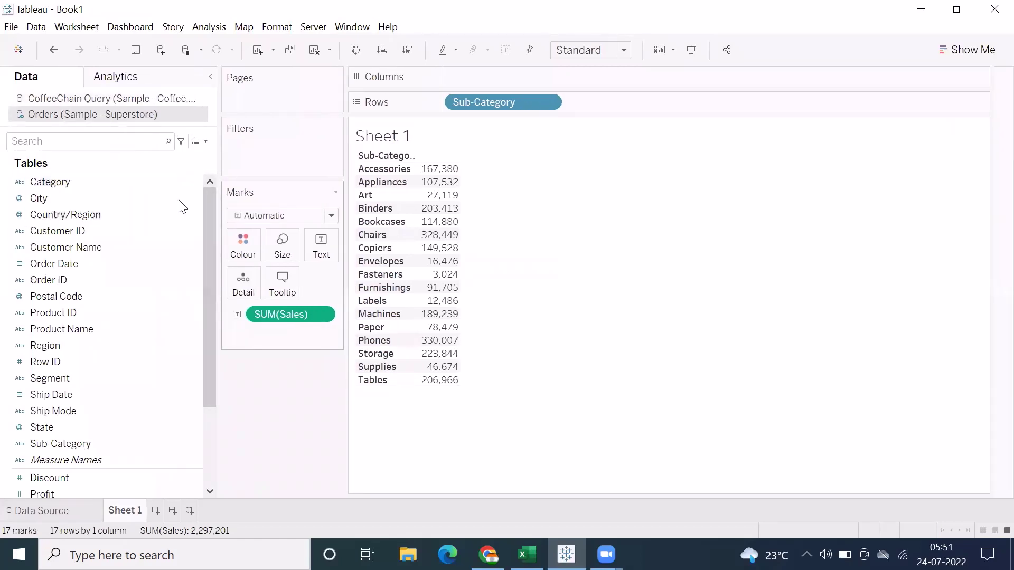
click(182, 229)
Step: Add a blank Sheet 2 and select the prefix of the Orders (Sample - Superstore) source name
click(157, 511)
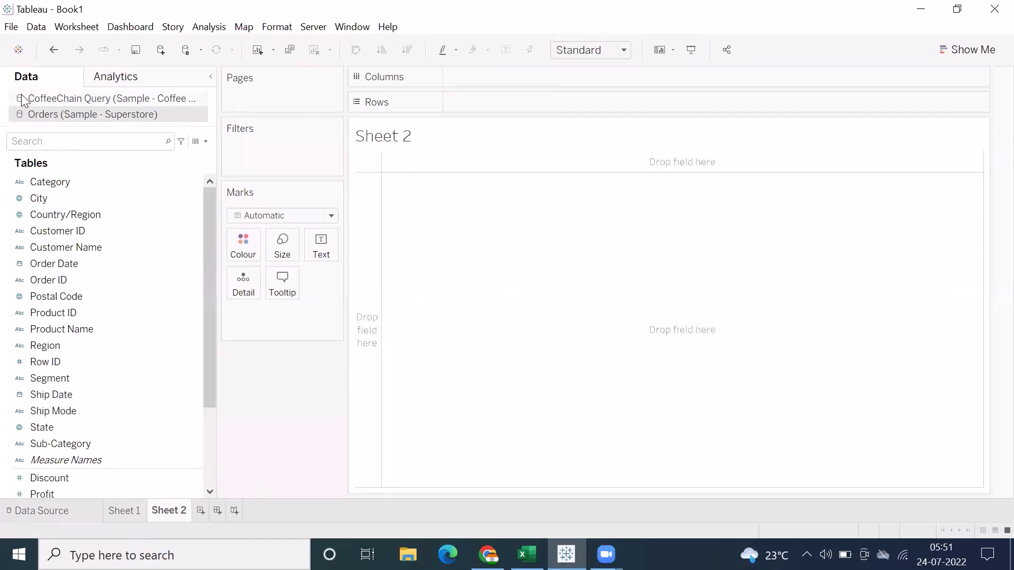
double_click(35, 117)
drag(411, 61, 256, 64)
Step: Trim the source names to 'Superstore' and 'Coffee Chain', ending back on Sheet 2
key(BackSpace)
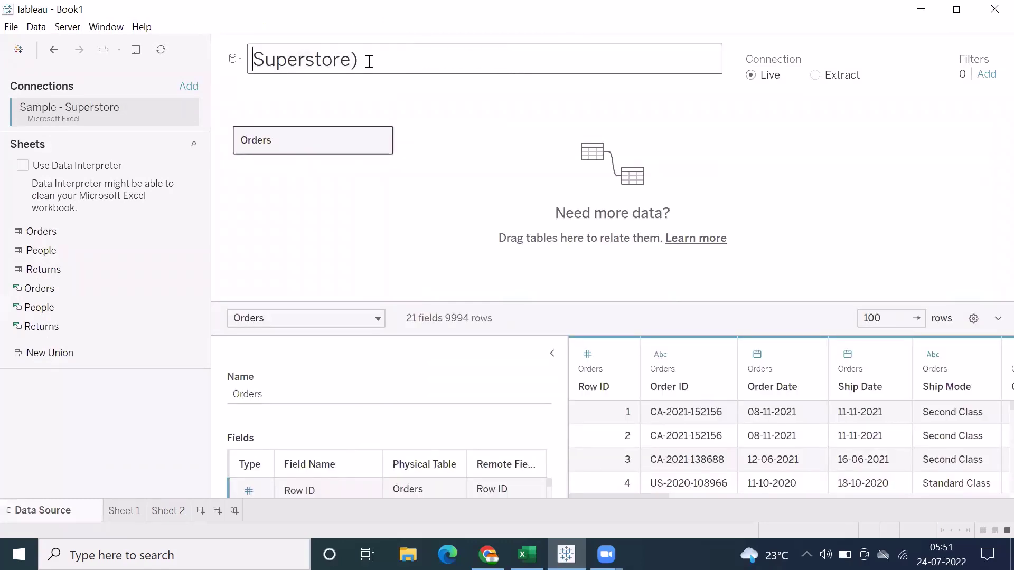
click(163, 511)
double_click(83, 97)
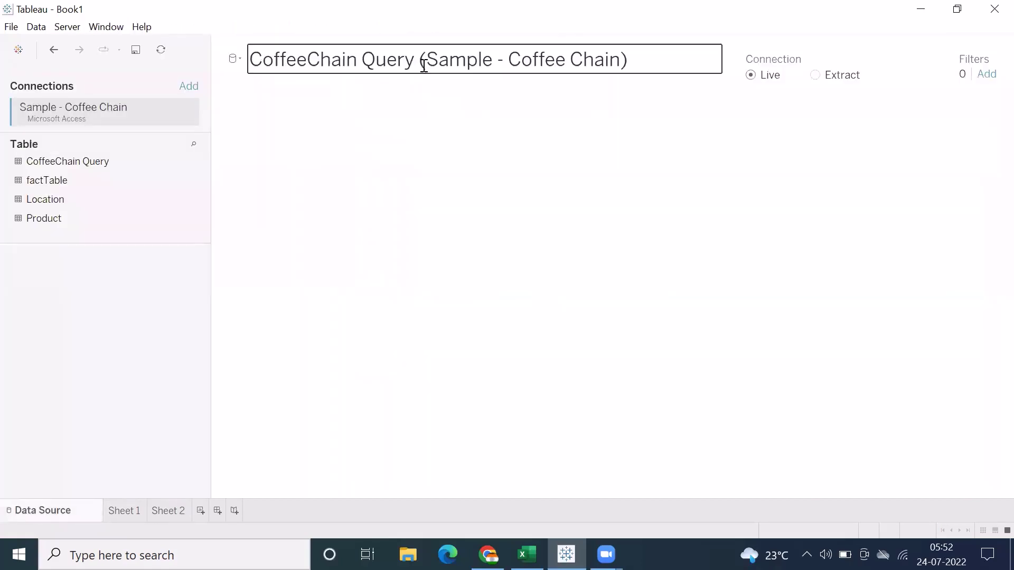
drag(511, 62, 247, 59)
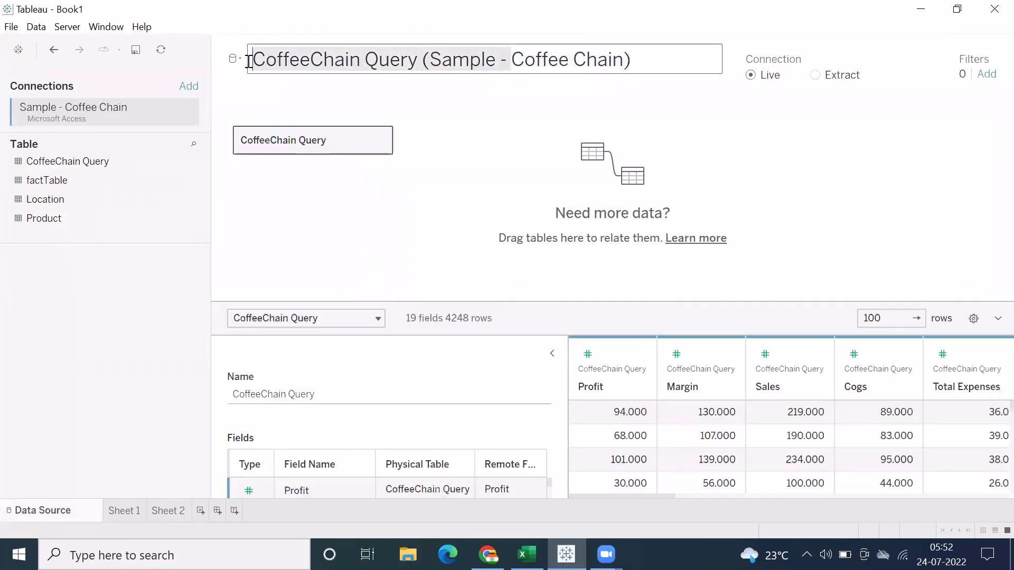
key(BackSpace)
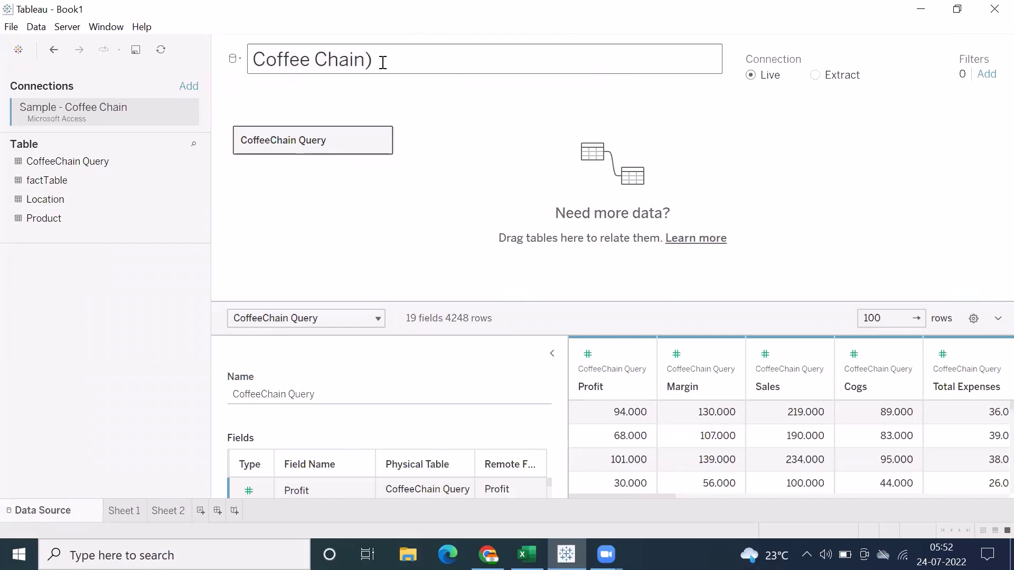
click(163, 512)
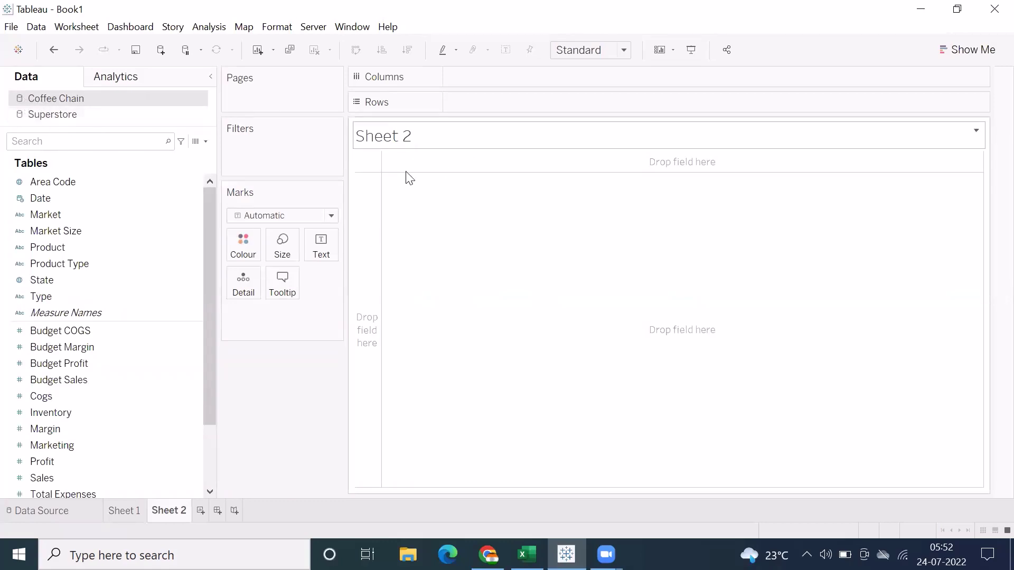
Step: Hide the Sheet 2 title and place Coffee Chain's State field on Rows
right_click(408, 142)
click(430, 185)
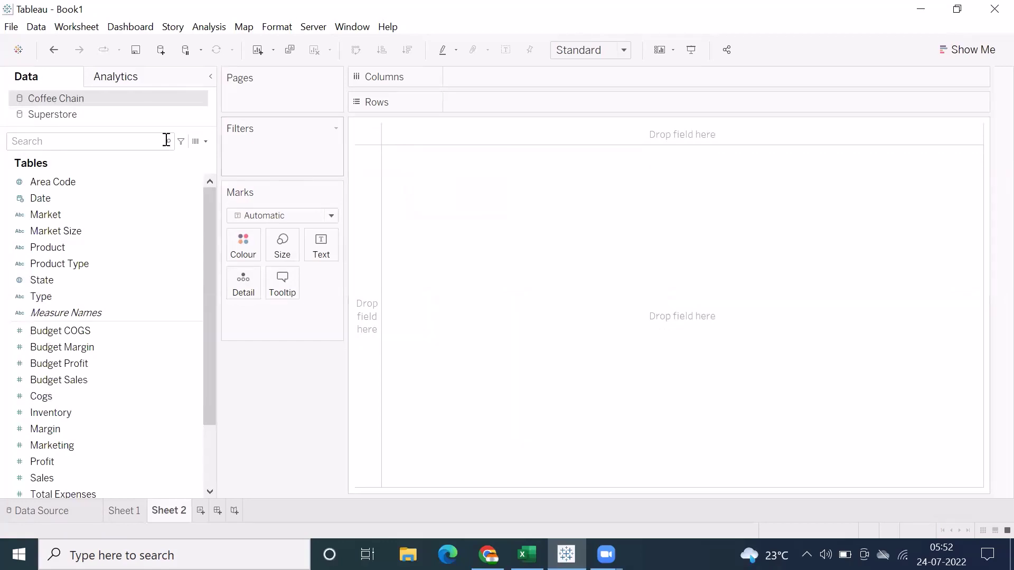
click(96, 220)
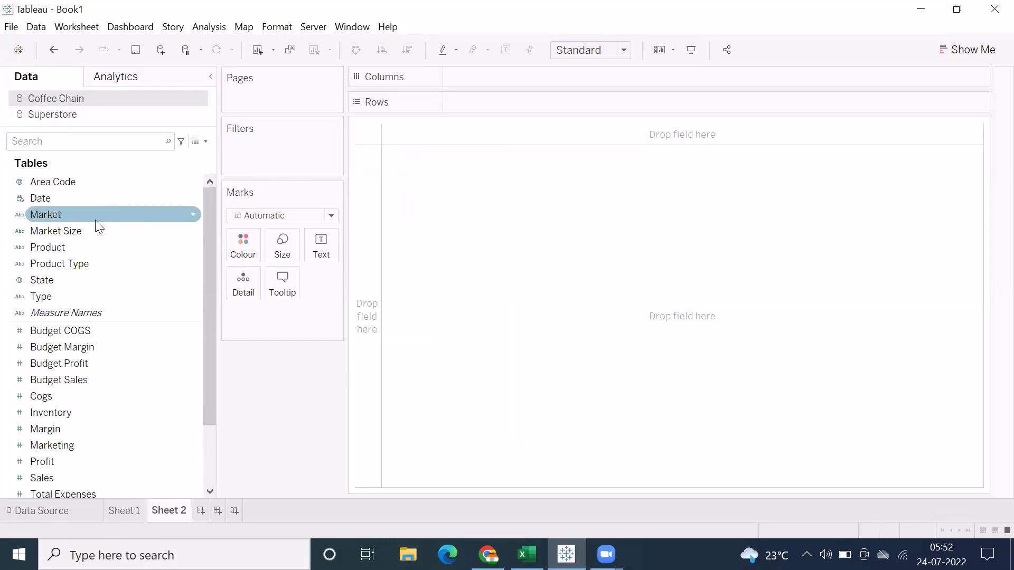
click(71, 284)
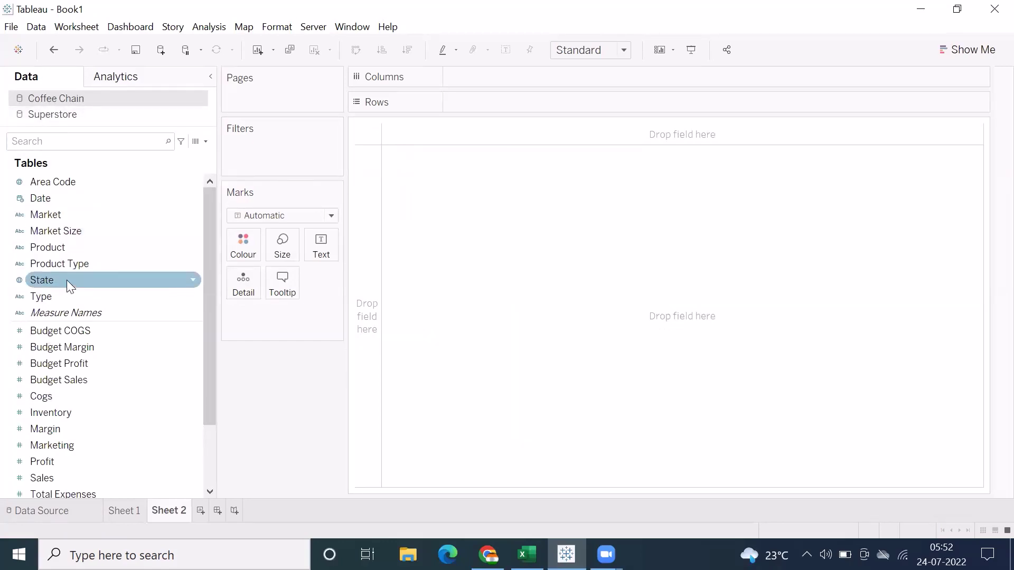
drag(66, 279, 483, 102)
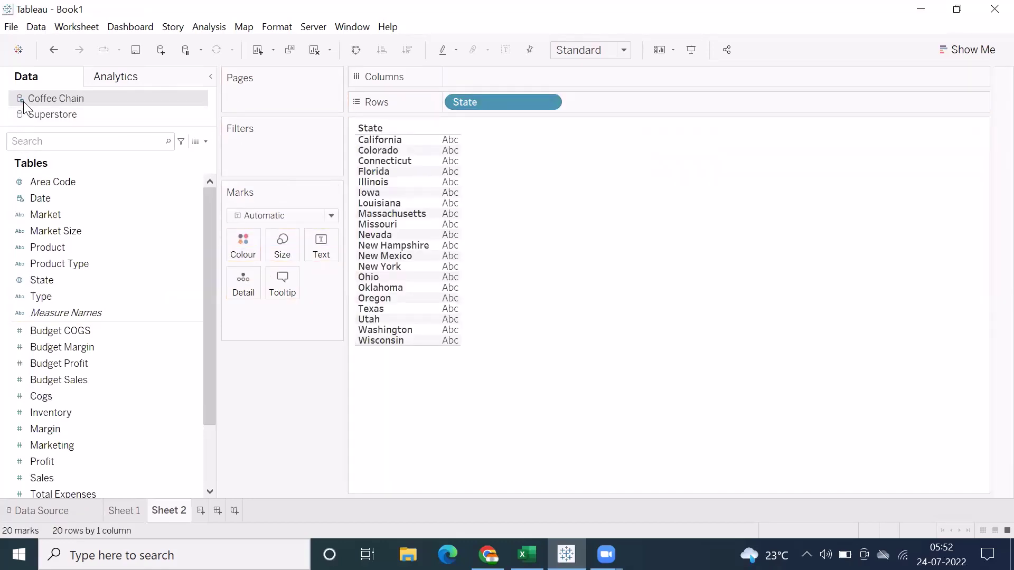
Step: Glance at Sheet 1, return to Sheet 2, then bring the Excel notes workbook forward
click(123, 511)
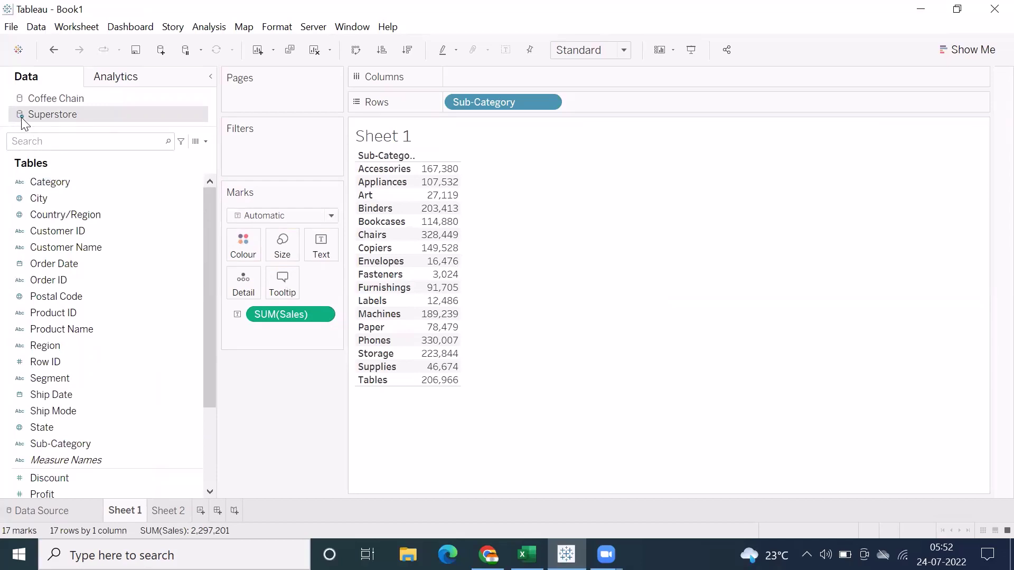
click(157, 512)
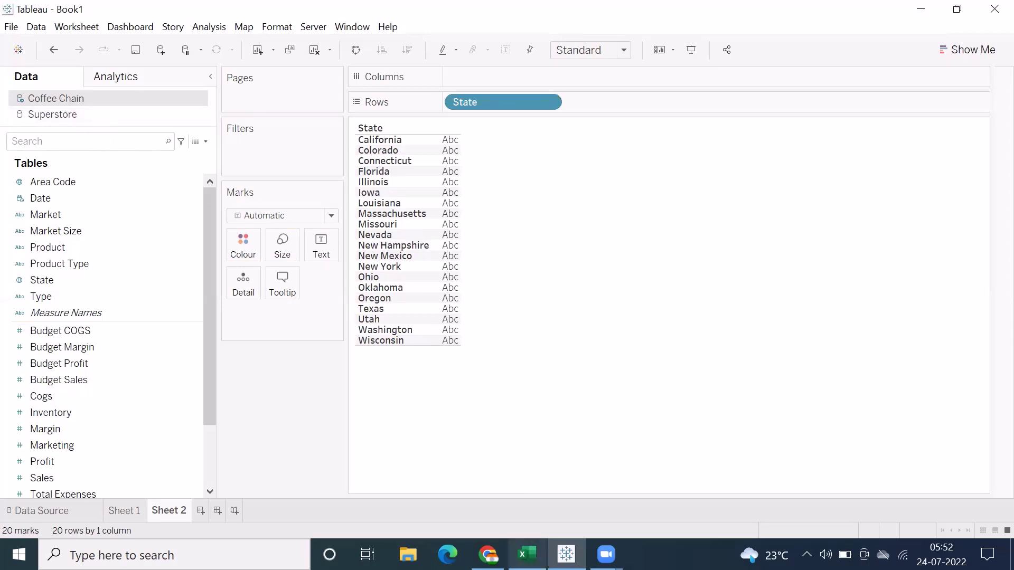
click(527, 555)
Step: Enter 'Primary DataSource' in B7 and 'Secondary DataSource' in B8, then return to Tableau
click(90, 277)
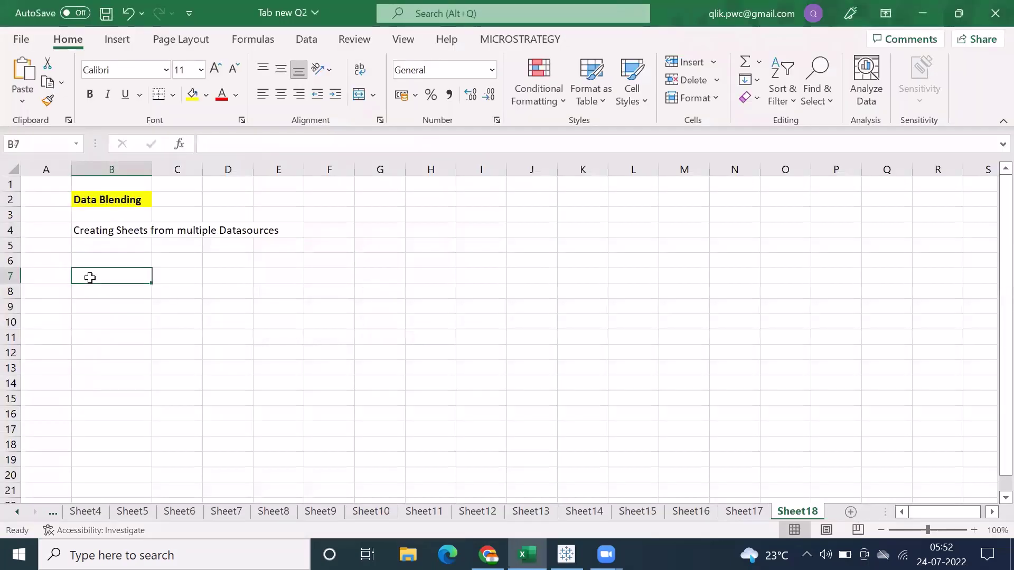
text(Primary )
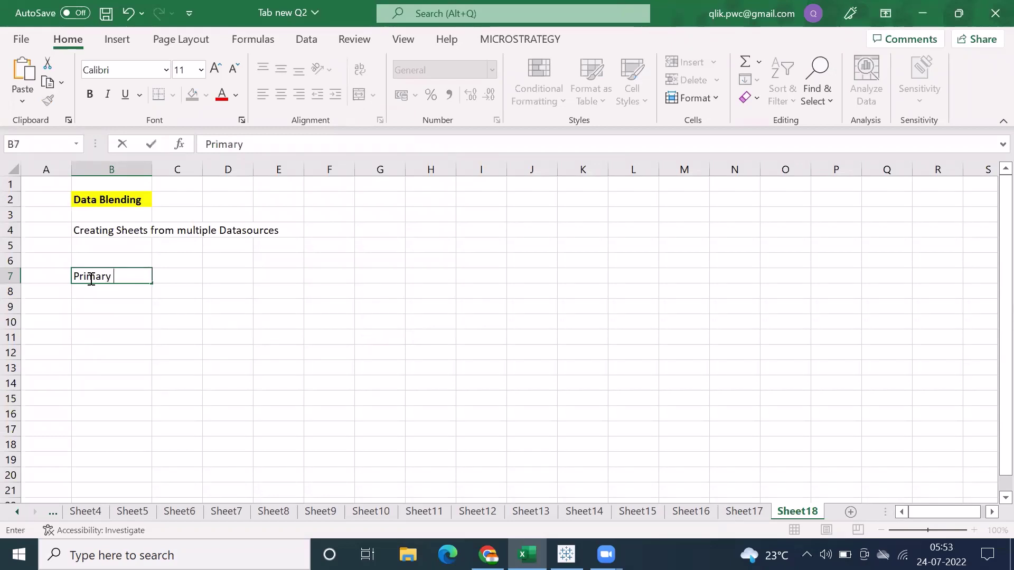
text(DataSource)
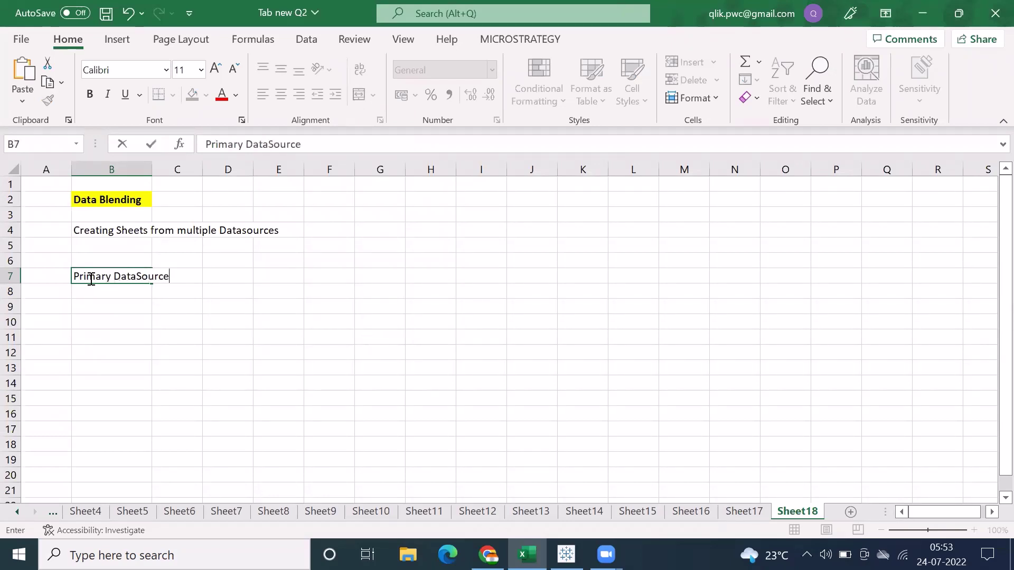
key(Return)
text(S)
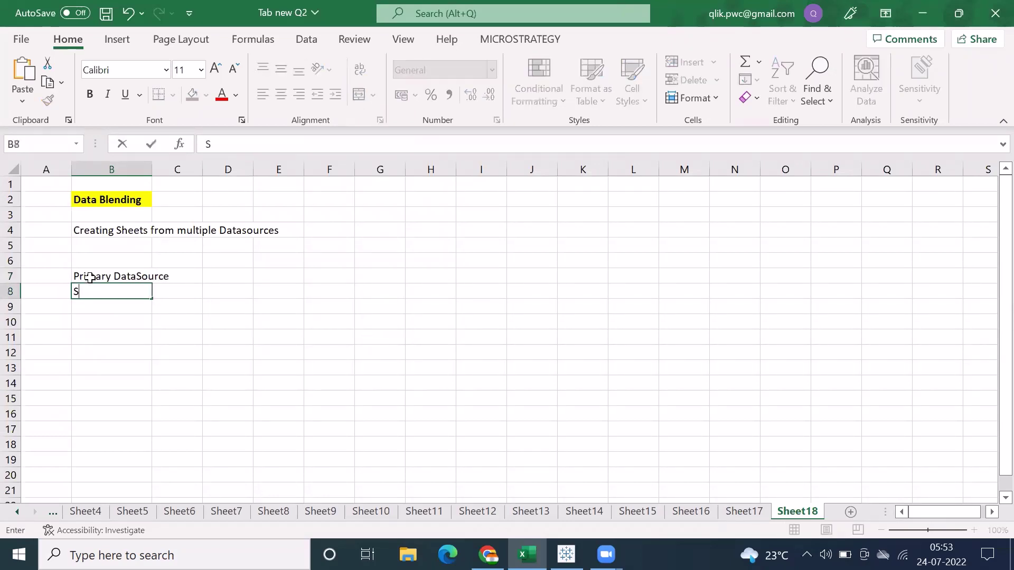
text(econdary D)
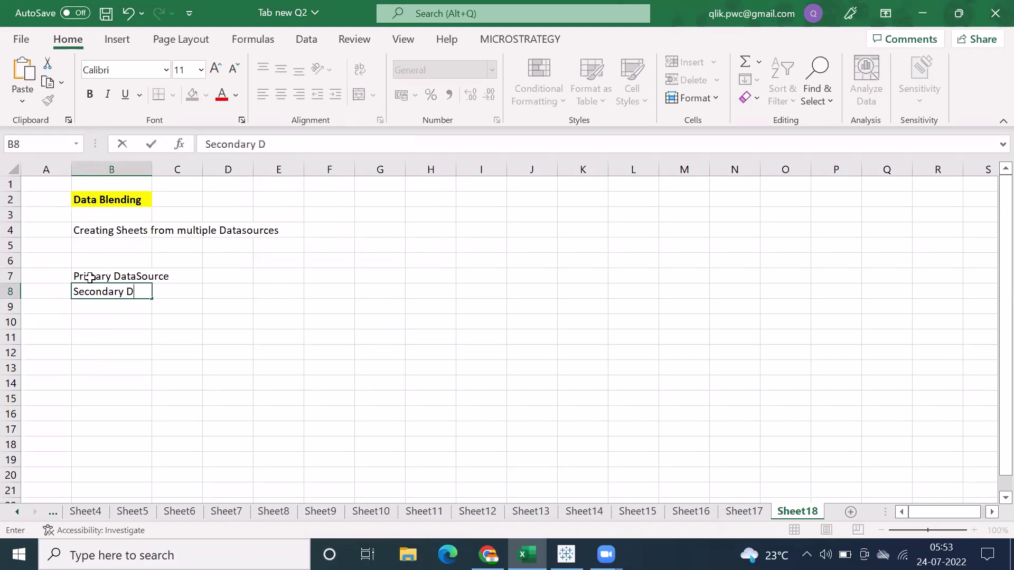
text(ataSource)
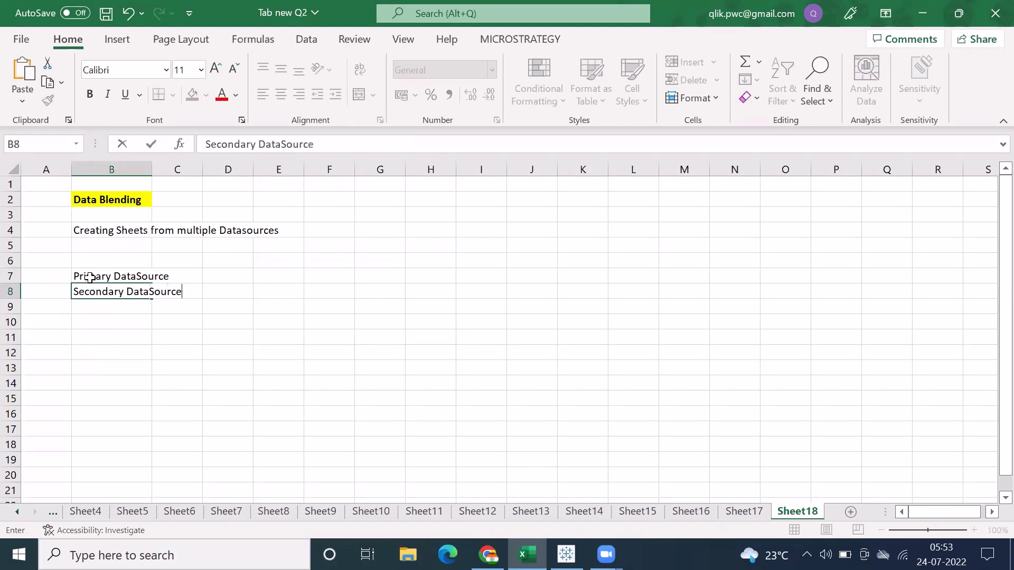
click(99, 321)
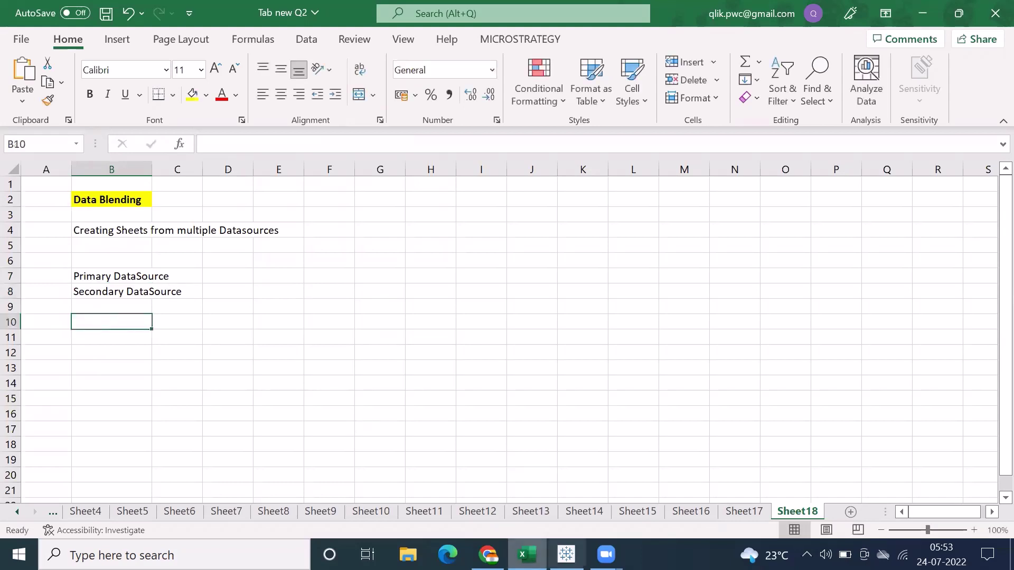
click(566, 555)
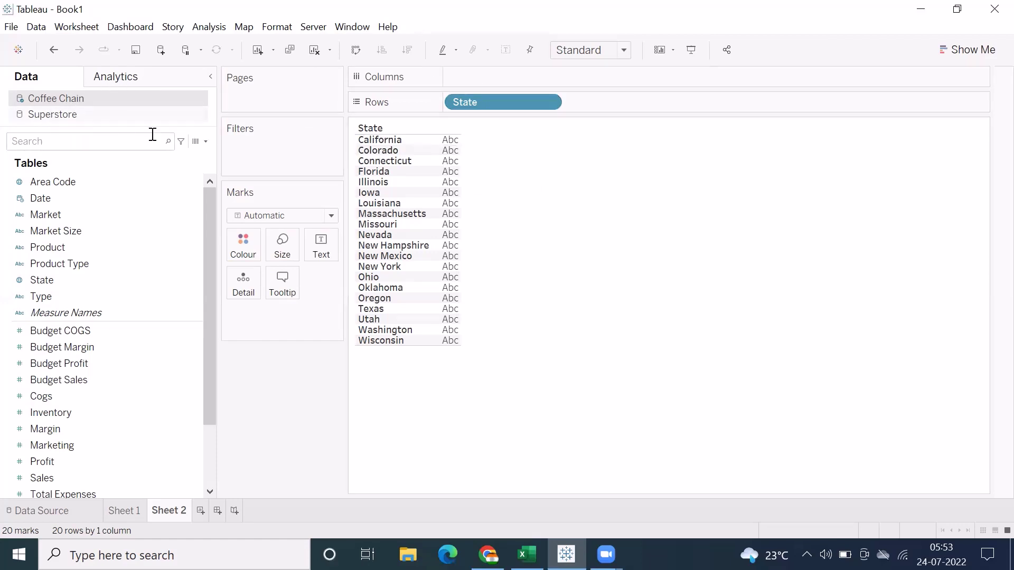
Step: Compare Superstore's fields with Coffee Chain's, then bring back the Excel Data Blending notes
click(149, 179)
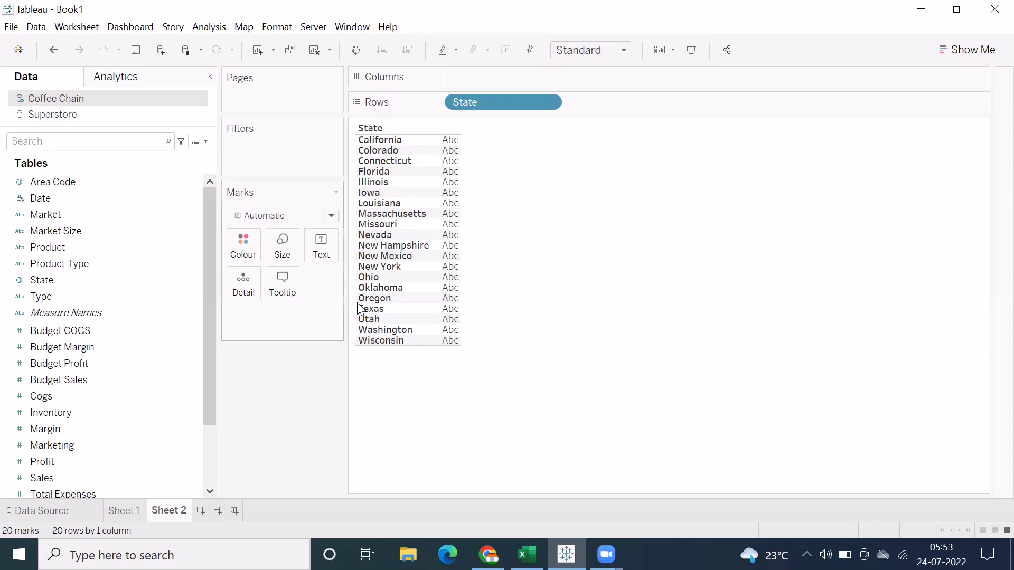
click(52, 114)
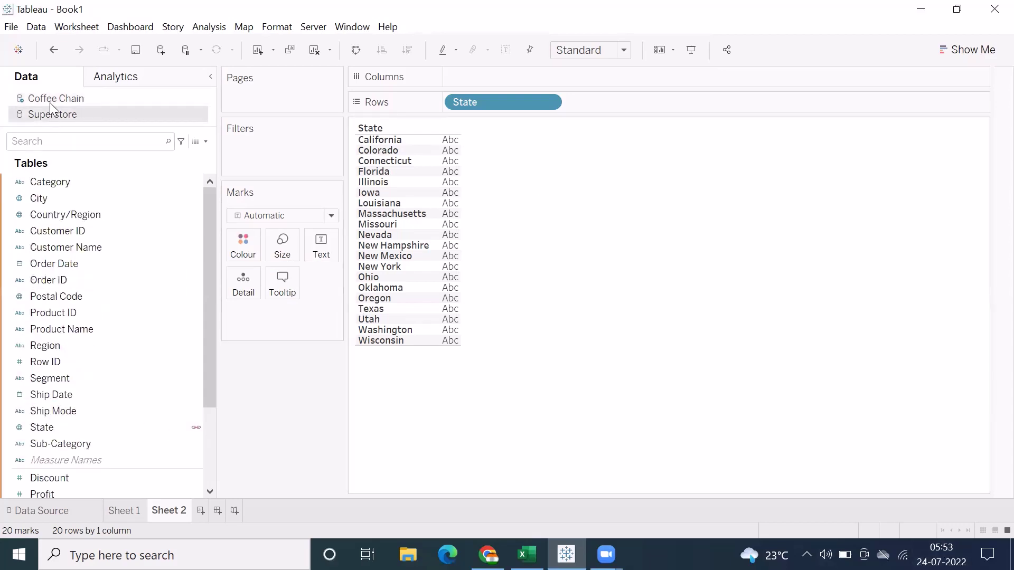
click(83, 96)
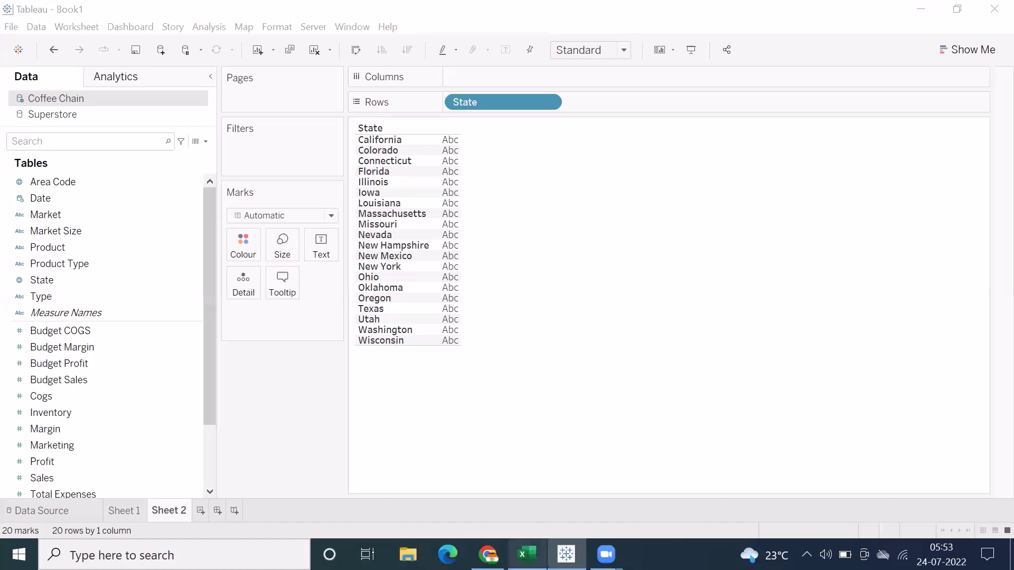
click(527, 555)
click(89, 198)
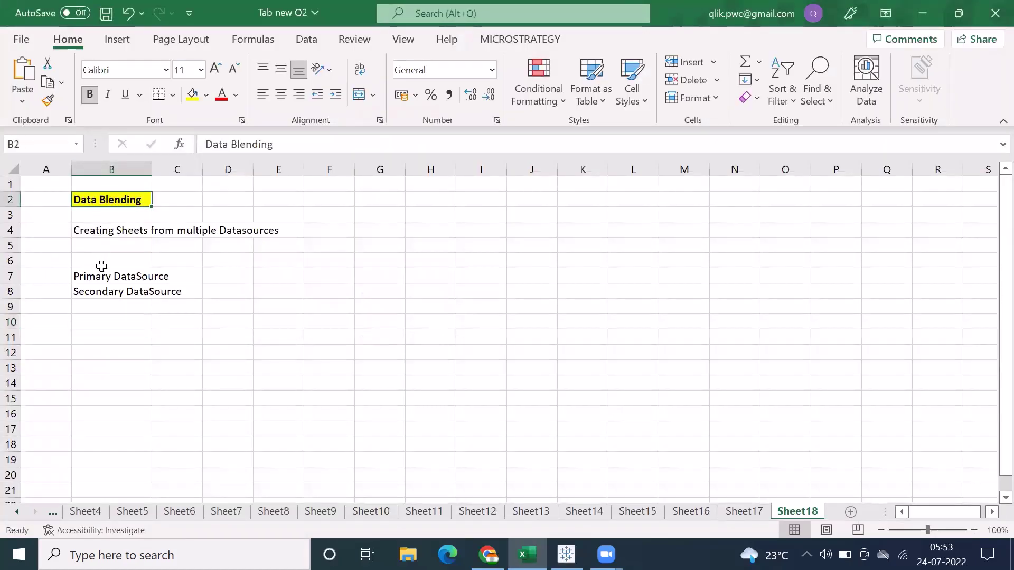
Step: Enter the 'Cross Database Join' heading in cell K2
click(110, 370)
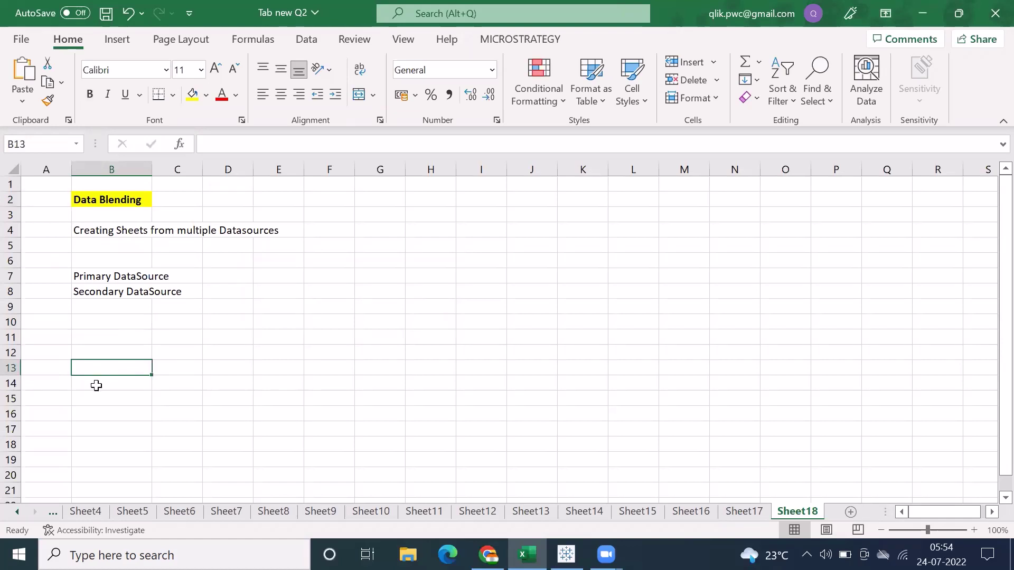
click(584, 197)
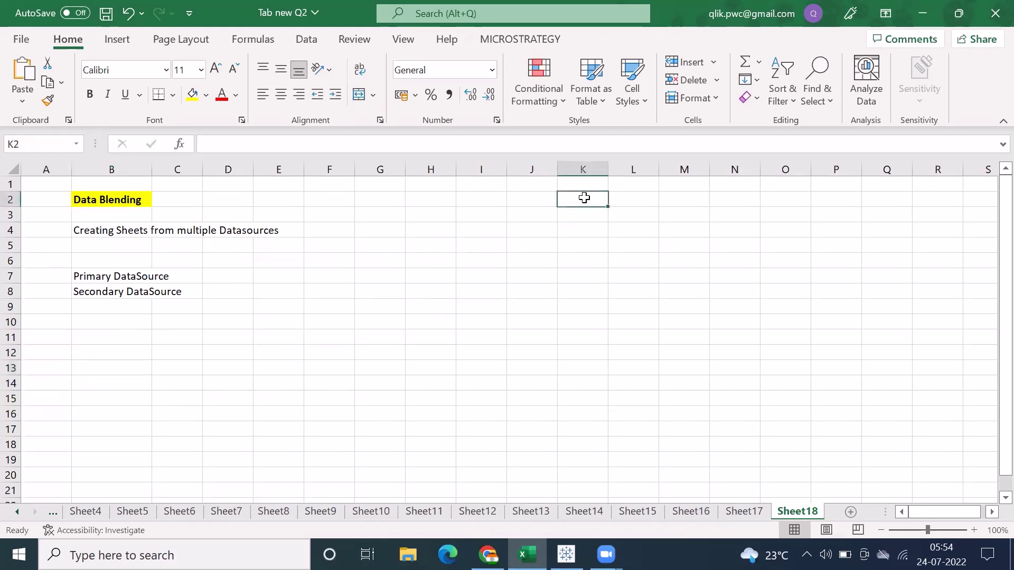
text(Cross Data)
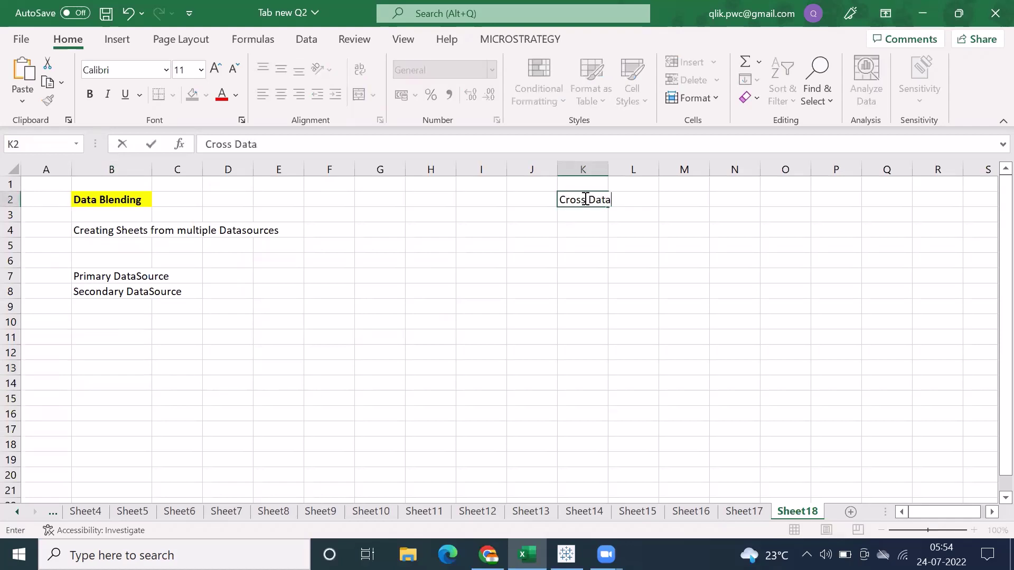
text(base Join)
key(Return)
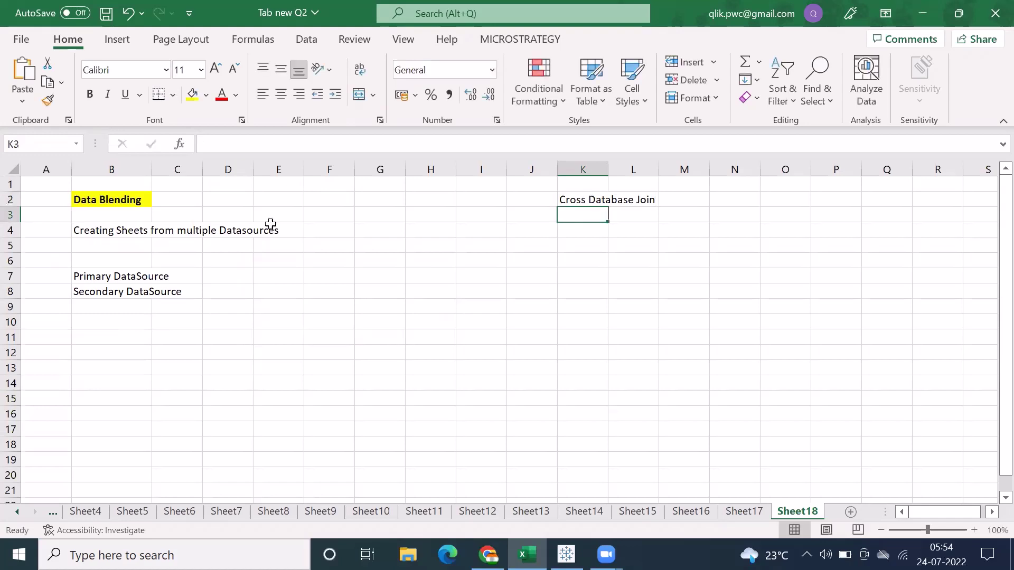
Step: Make K2 bold with yellow fill, widen column K to fit, and return to Tableau
click(84, 202)
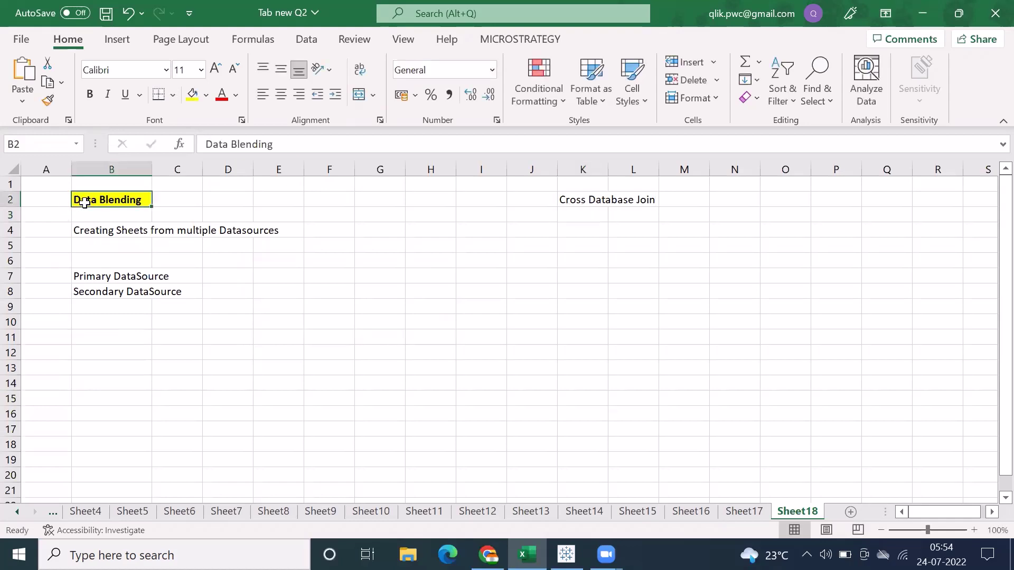
click(582, 200)
click(192, 98)
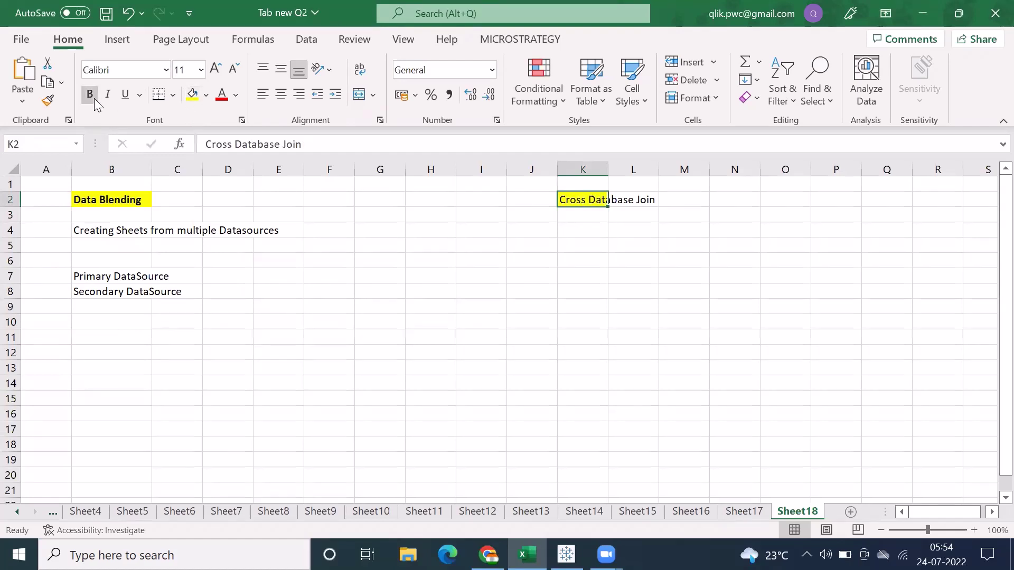
click(94, 98)
drag(607, 165, 659, 165)
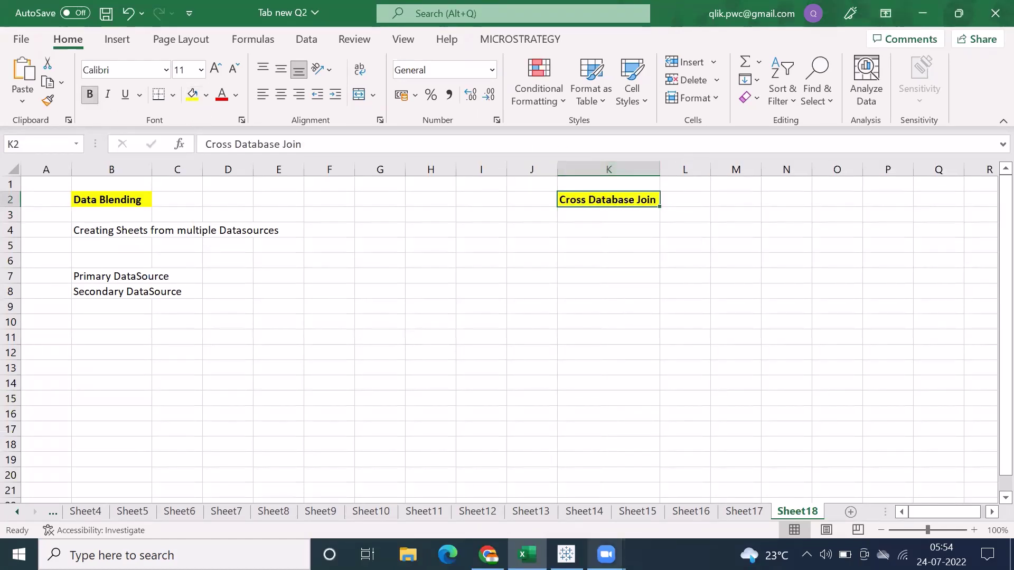
click(566, 555)
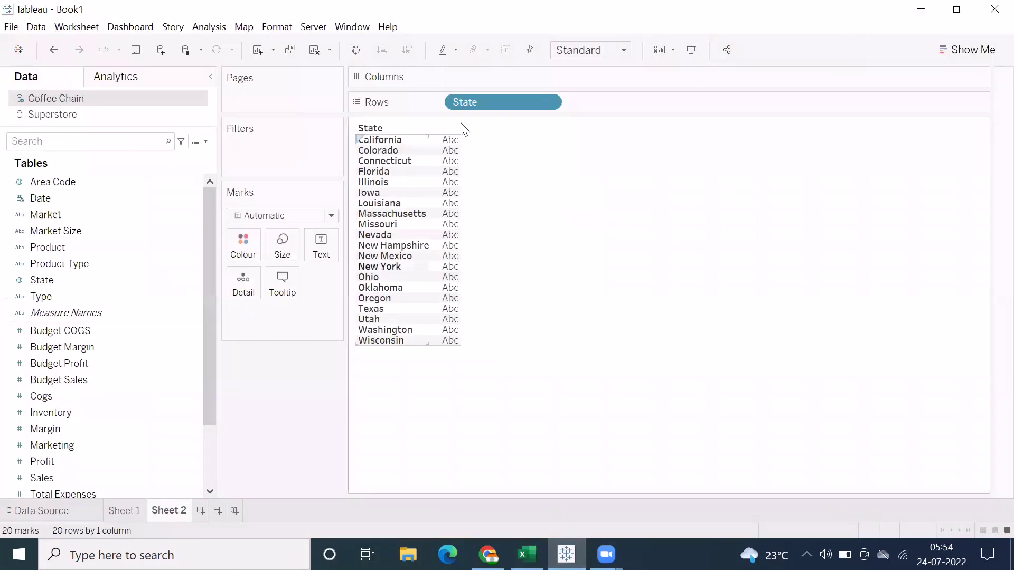
Step: Compare Coffee Chain fields such as Market and Product with Superstore's field list
click(95, 214)
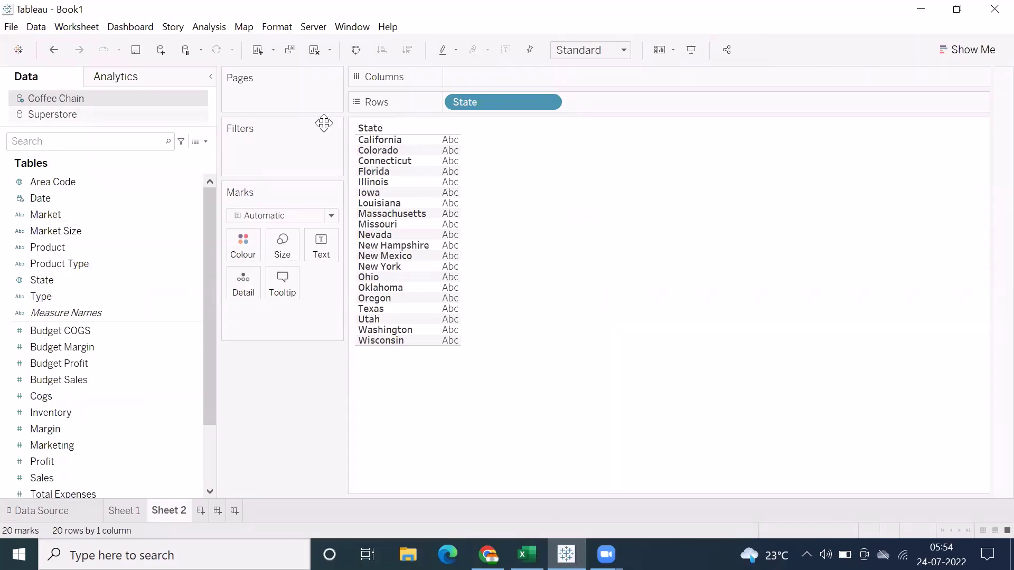
click(31, 113)
click(33, 100)
click(37, 116)
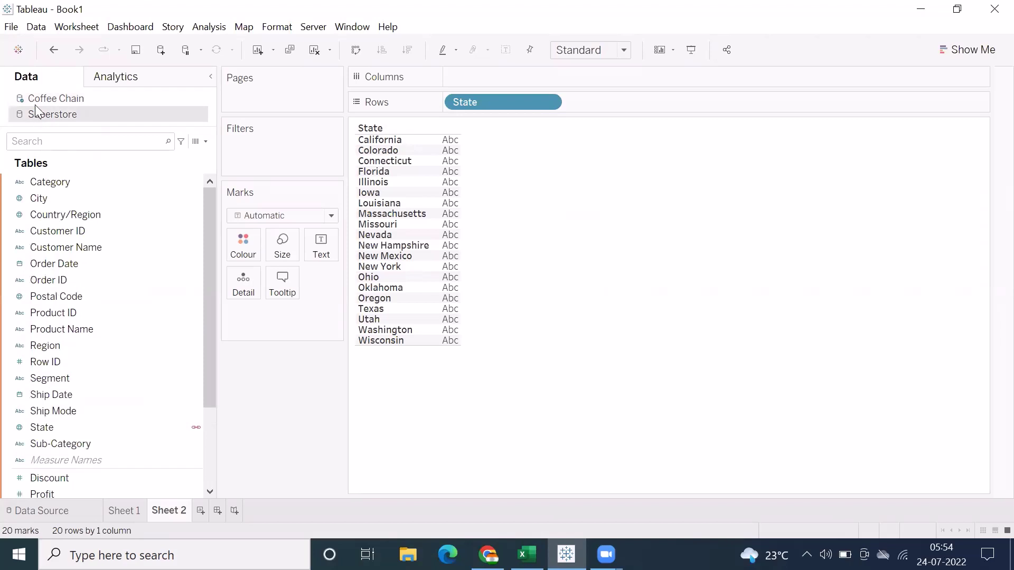
click(35, 101)
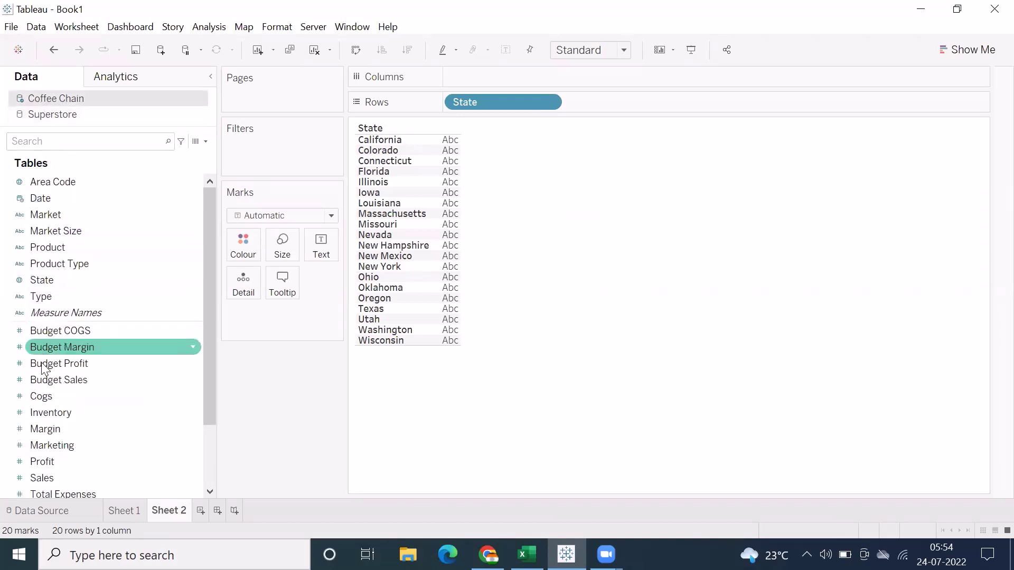
scroll(43, 368, down, 3)
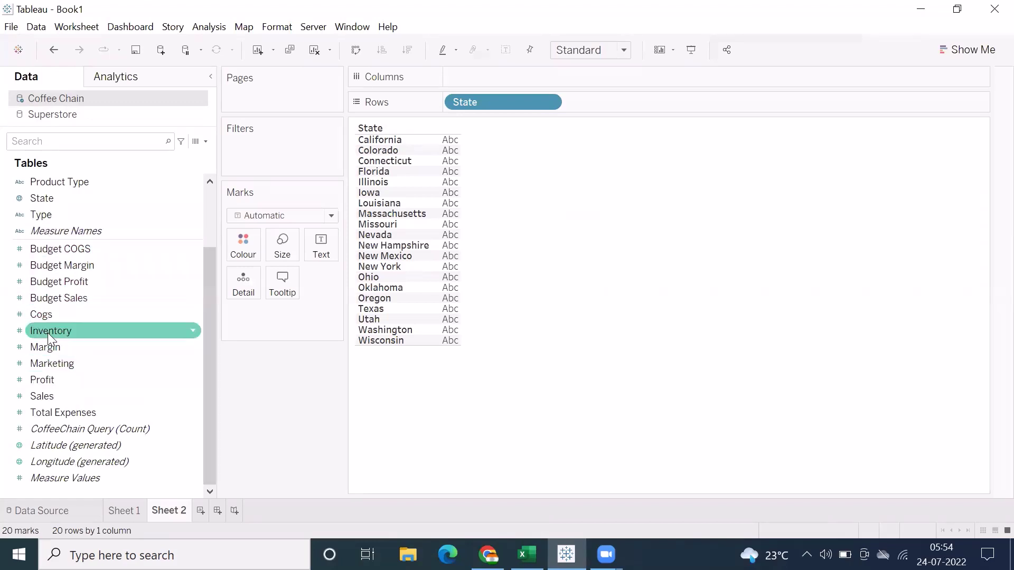
scroll(47, 264, up, 3)
click(48, 218)
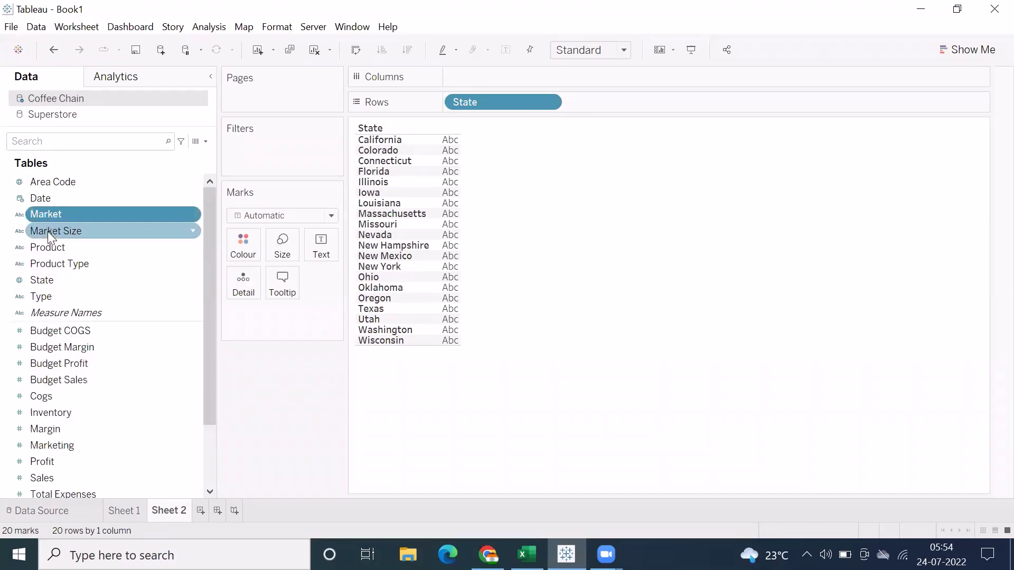
click(51, 248)
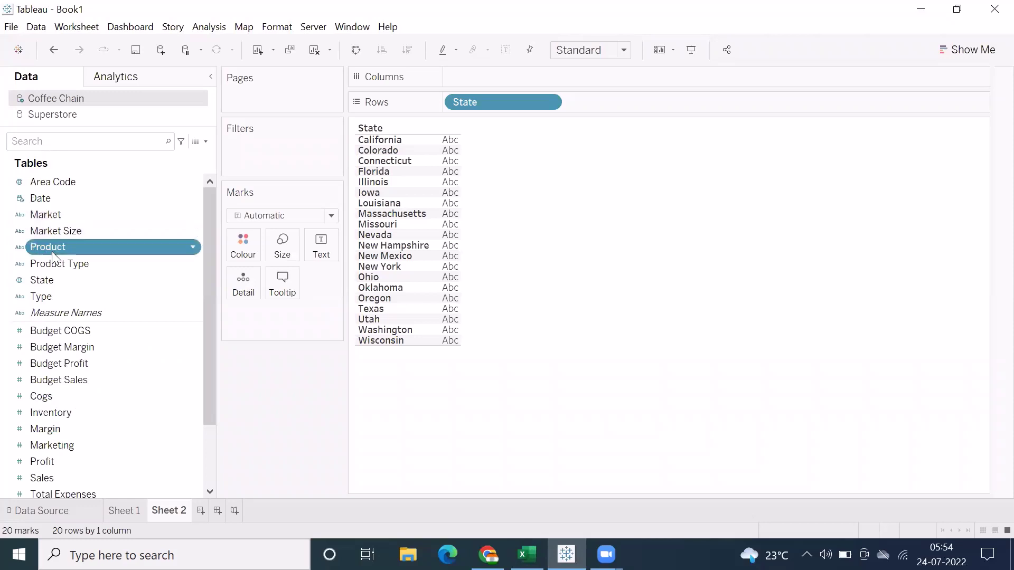
Step: Review Superstore's fields and add its SUM(Sales) beside the Coffee Chain states
click(45, 116)
scroll(49, 296, down, 1)
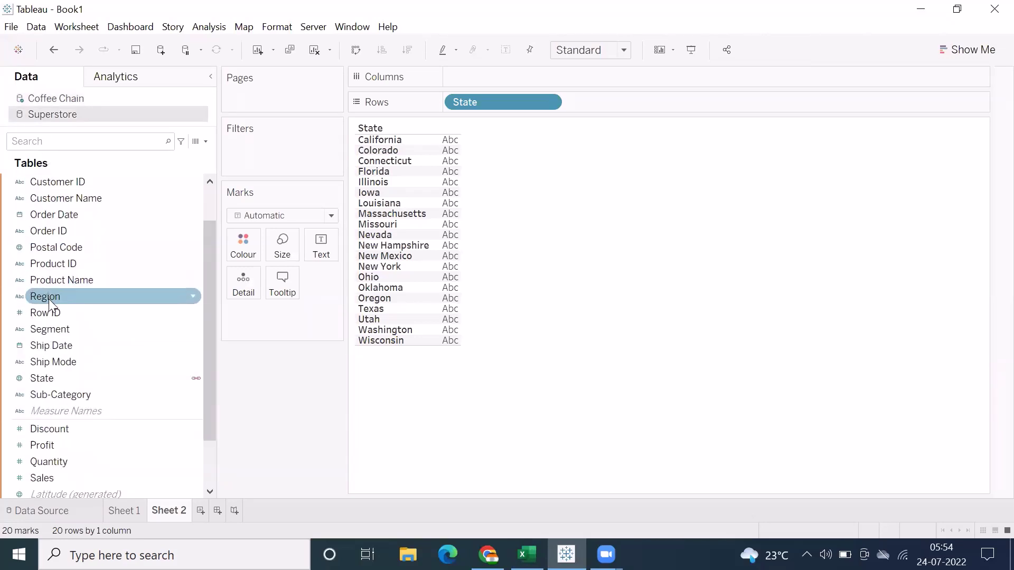
click(49, 312)
click(48, 280)
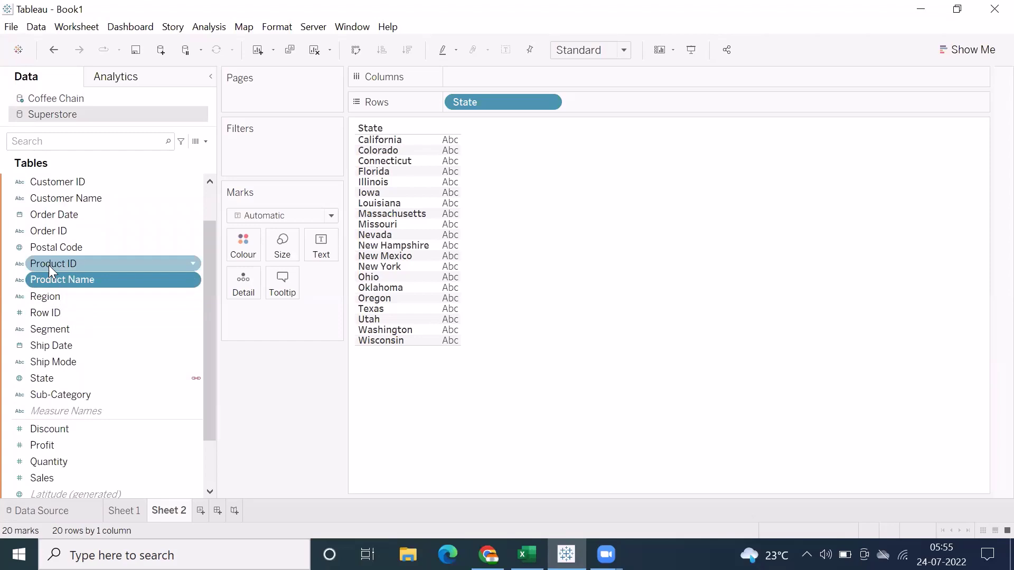
click(49, 199)
scroll(62, 346, down, 2)
click(57, 363)
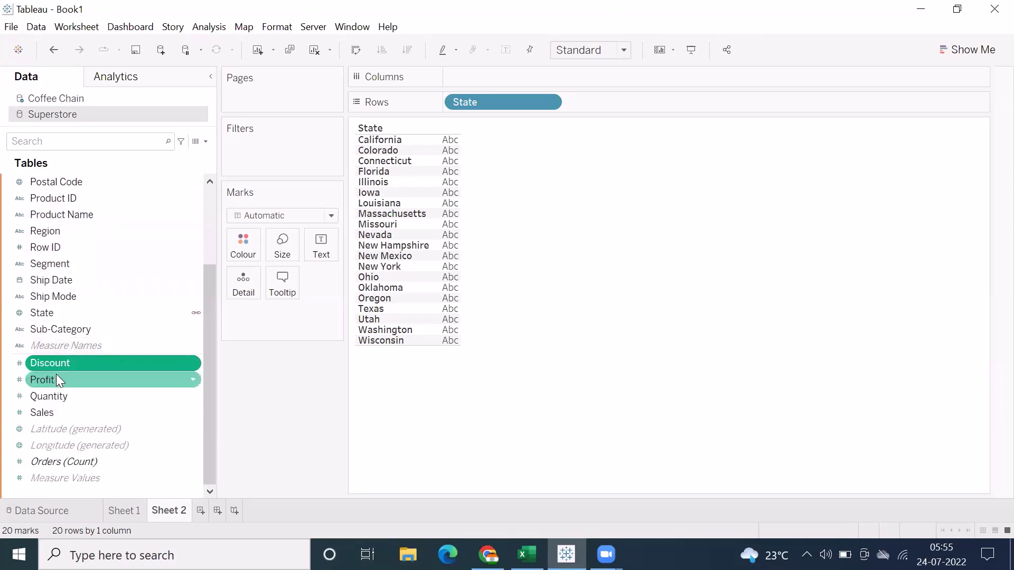
click(55, 380)
click(51, 396)
click(49, 412)
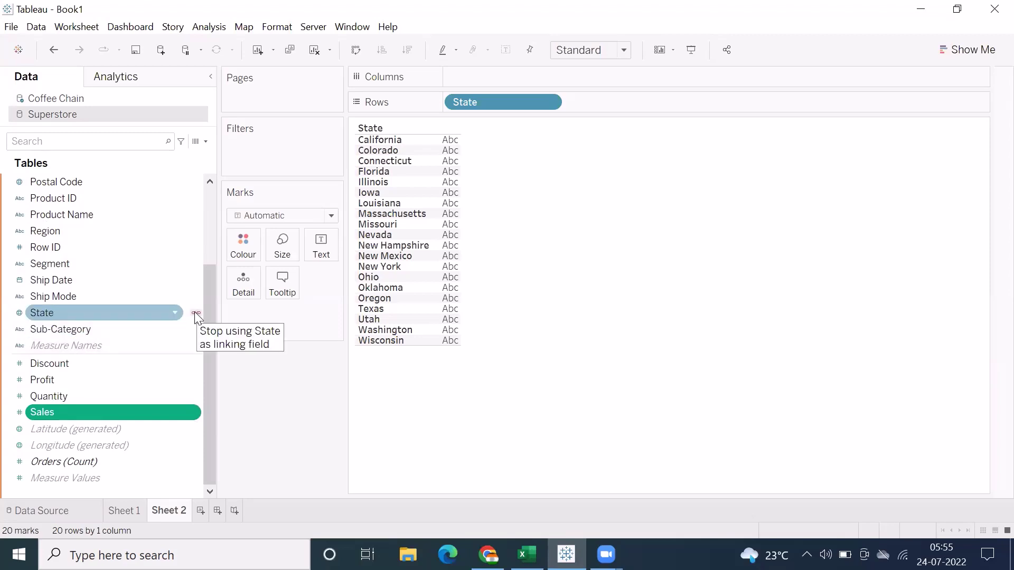
scroll(182, 290, up, 4)
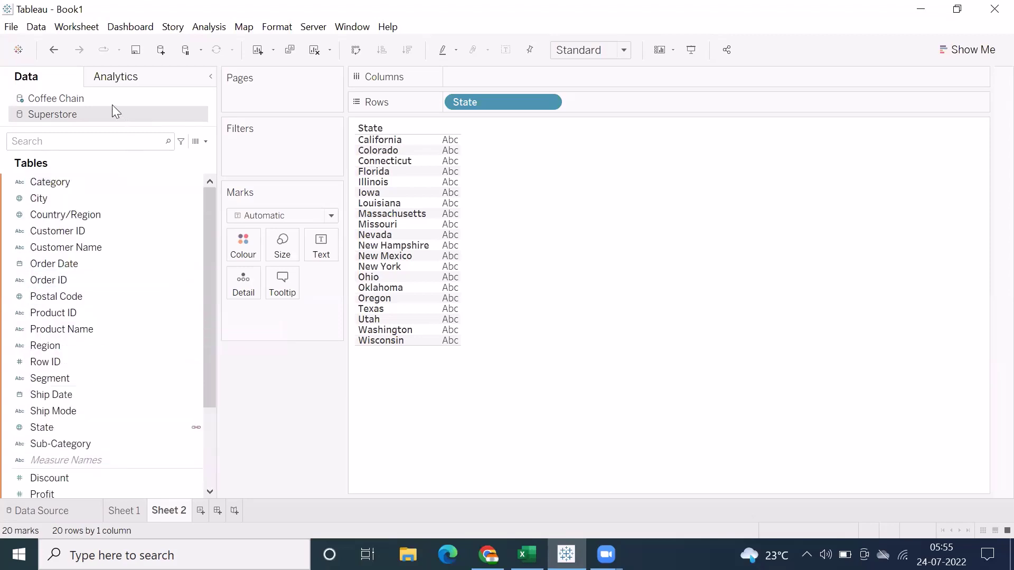
scroll(71, 279, down, 4)
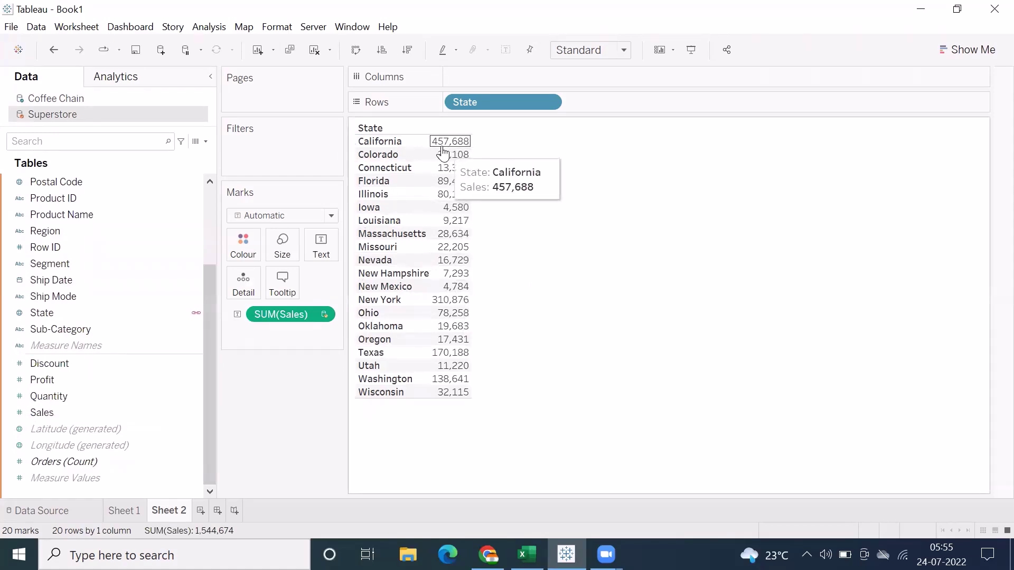
Step: Inspect the 20 blended Sales values and the State link, switching between Coffee Chain and Superstore
drag(442, 153, 459, 404)
click(518, 243)
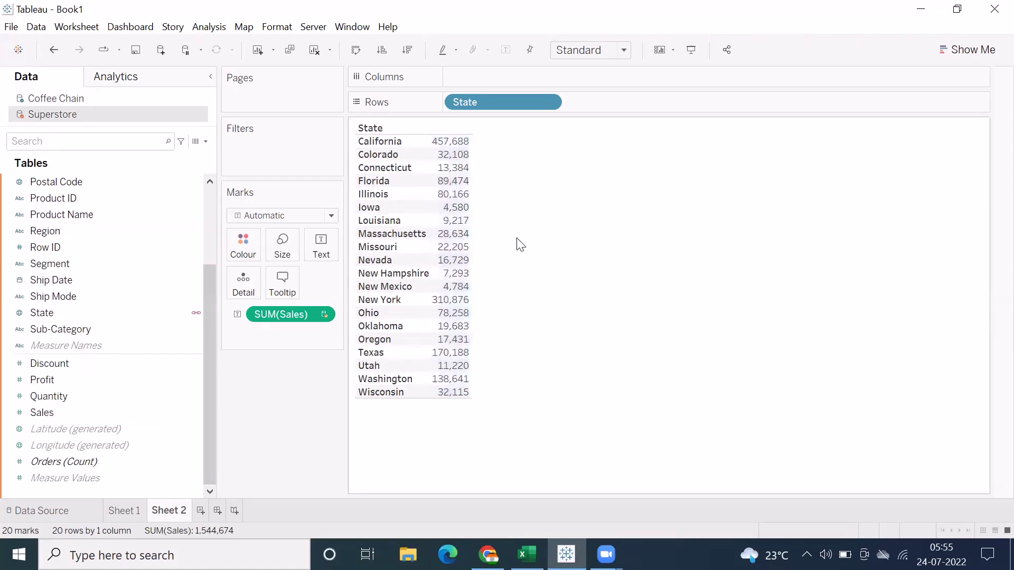
click(77, 99)
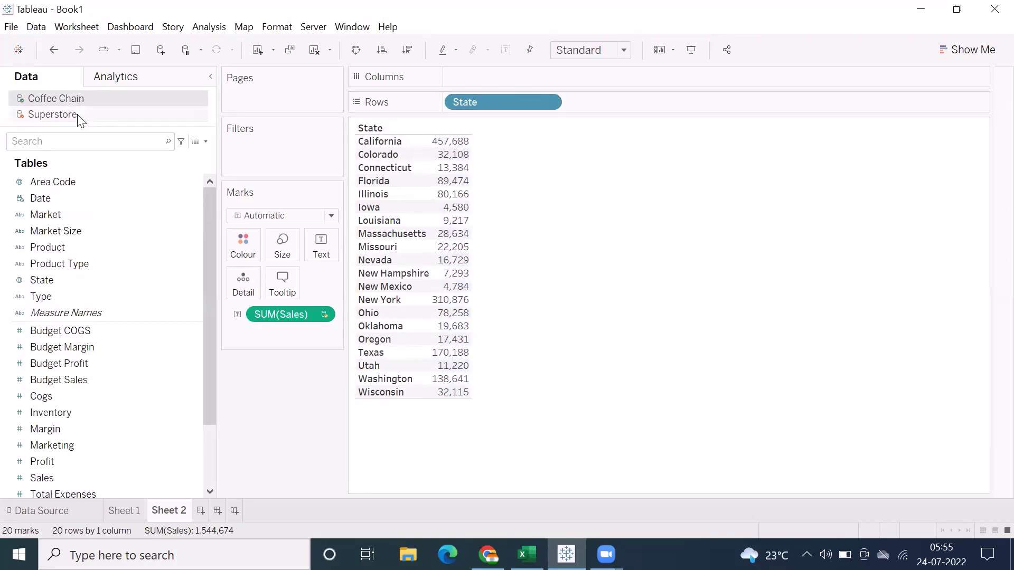
click(55, 117)
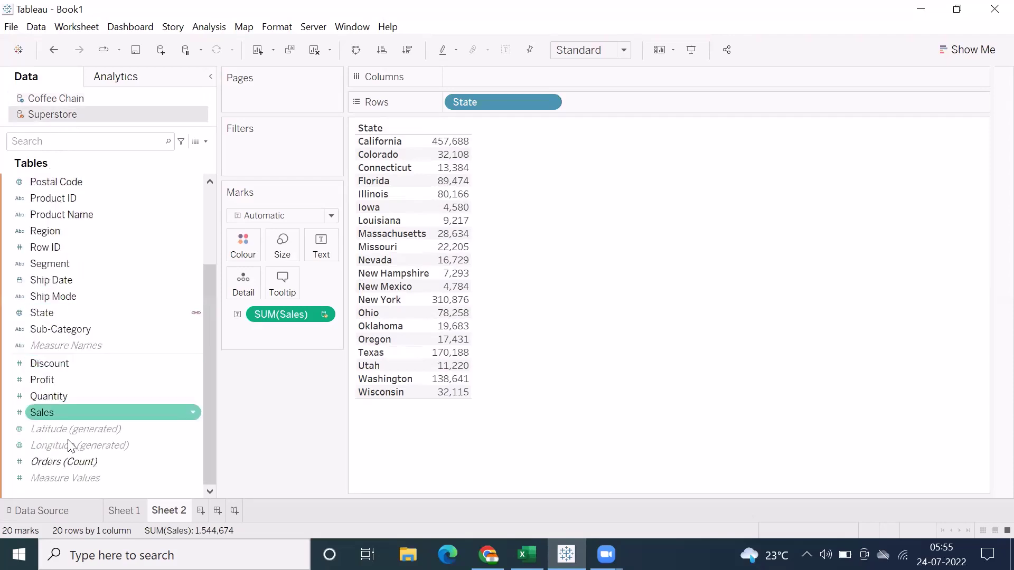
mouse_move(452, 358)
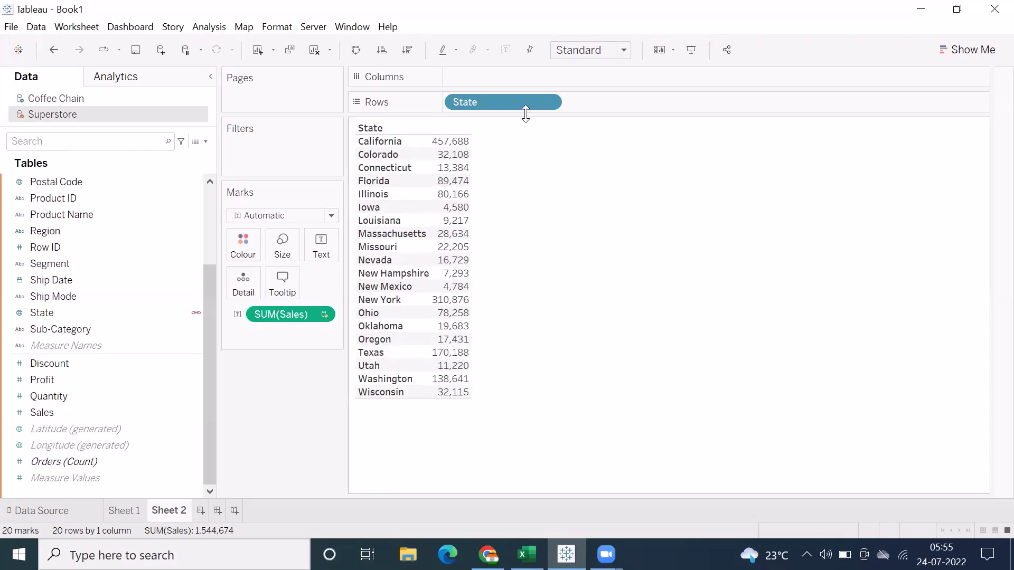
click(57, 98)
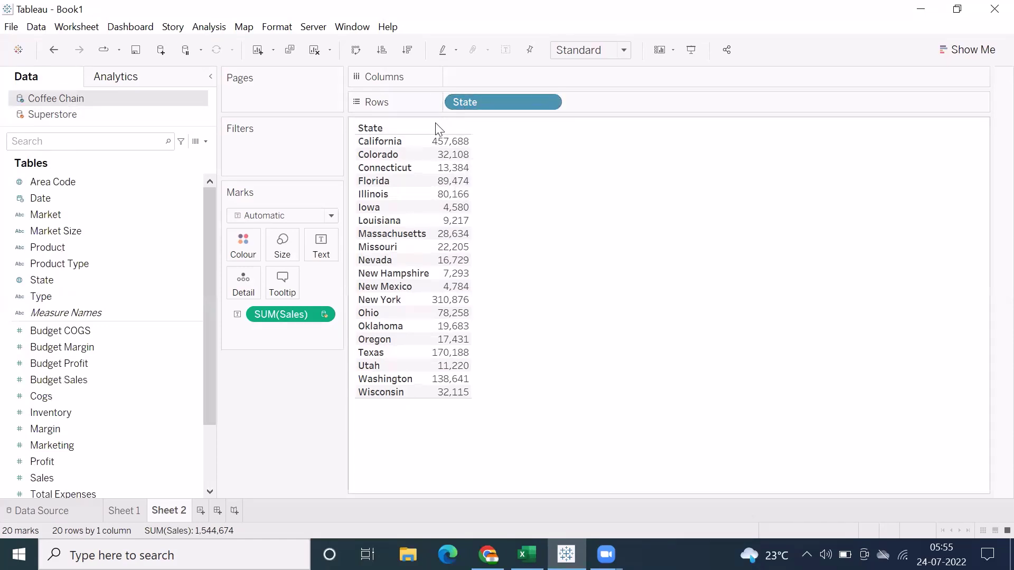
mouse_move(448, 183)
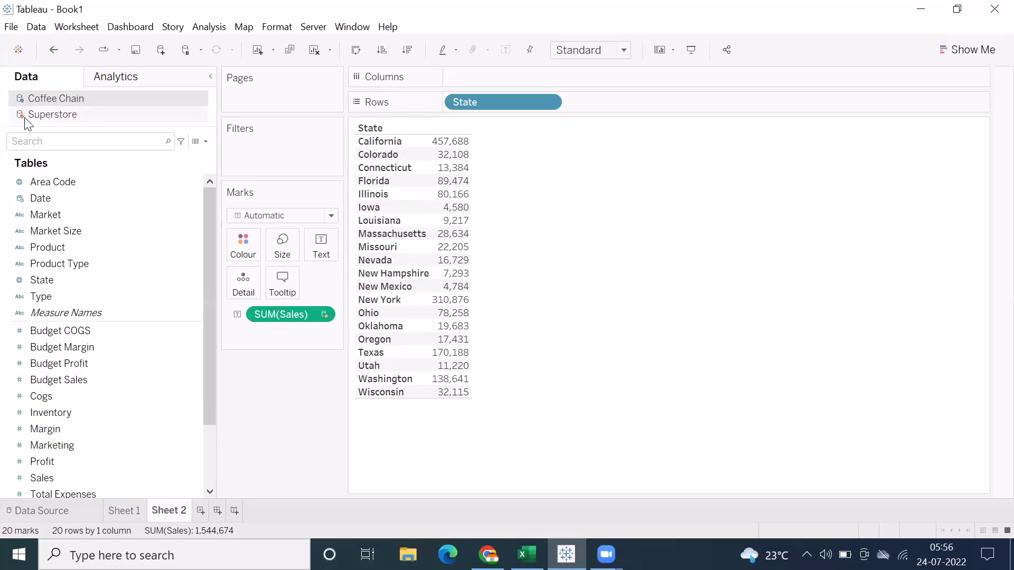
click(53, 114)
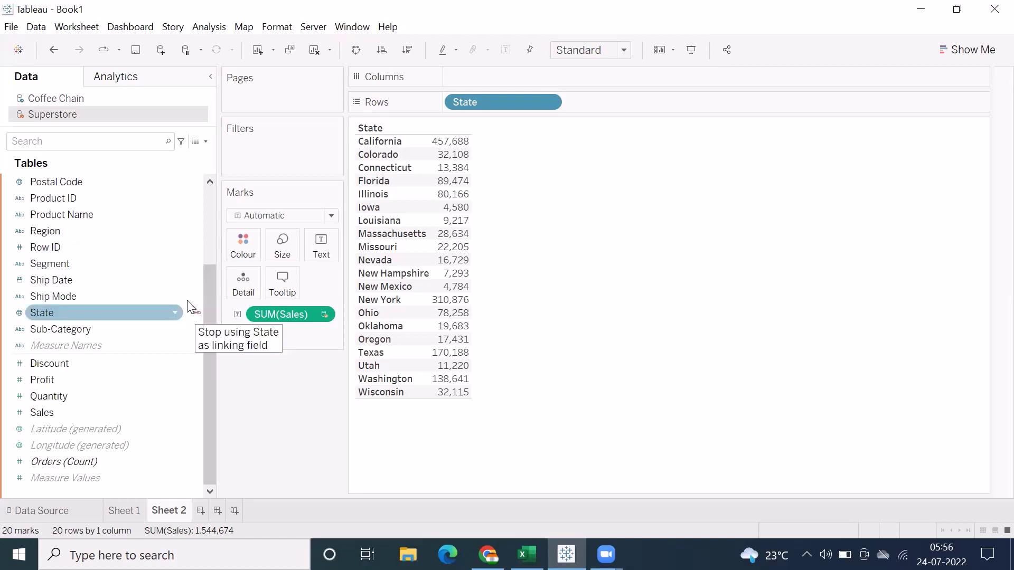
click(36, 26)
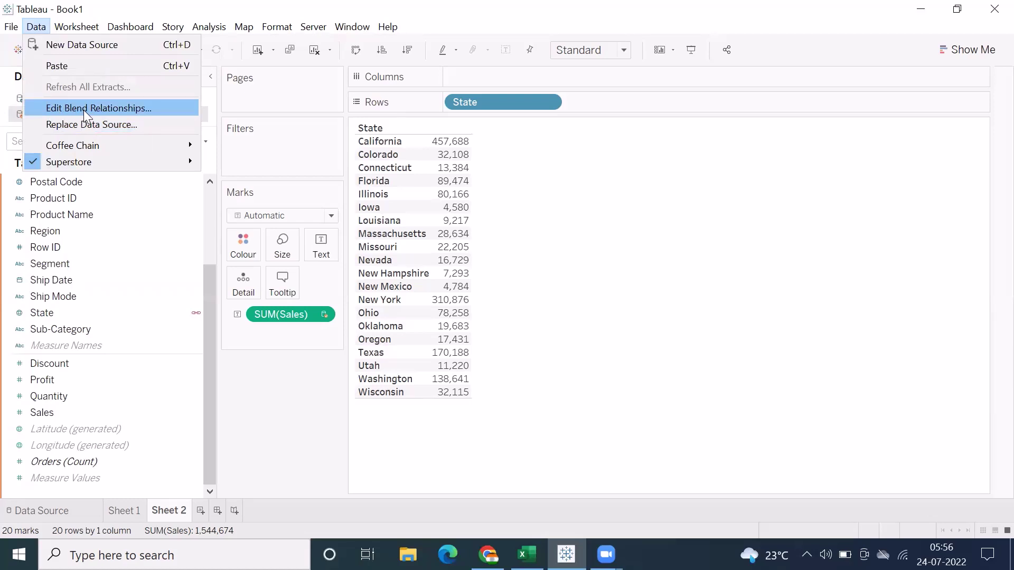
click(223, 343)
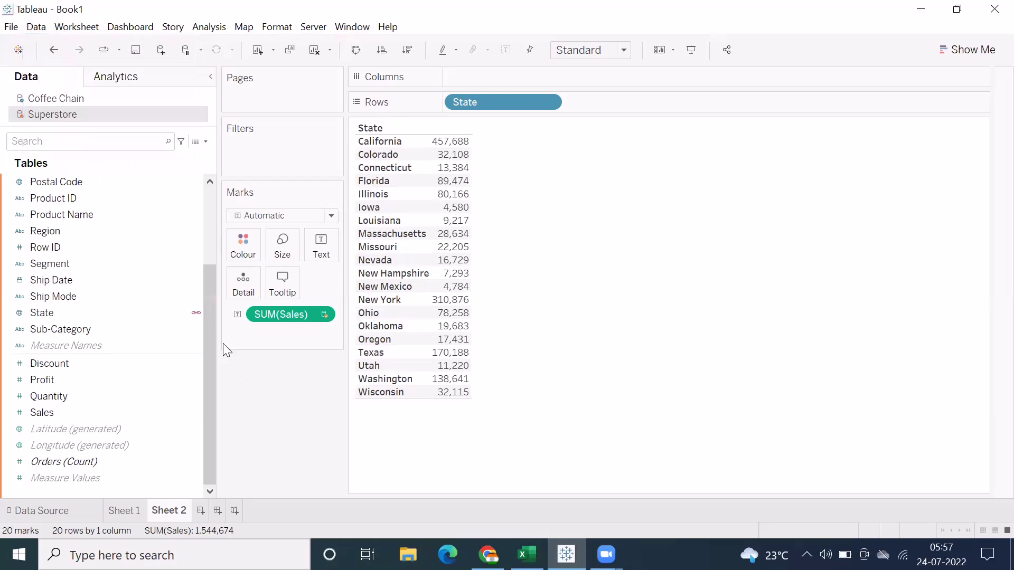
click(65, 97)
click(63, 113)
click(57, 99)
click(51, 113)
click(53, 99)
click(36, 27)
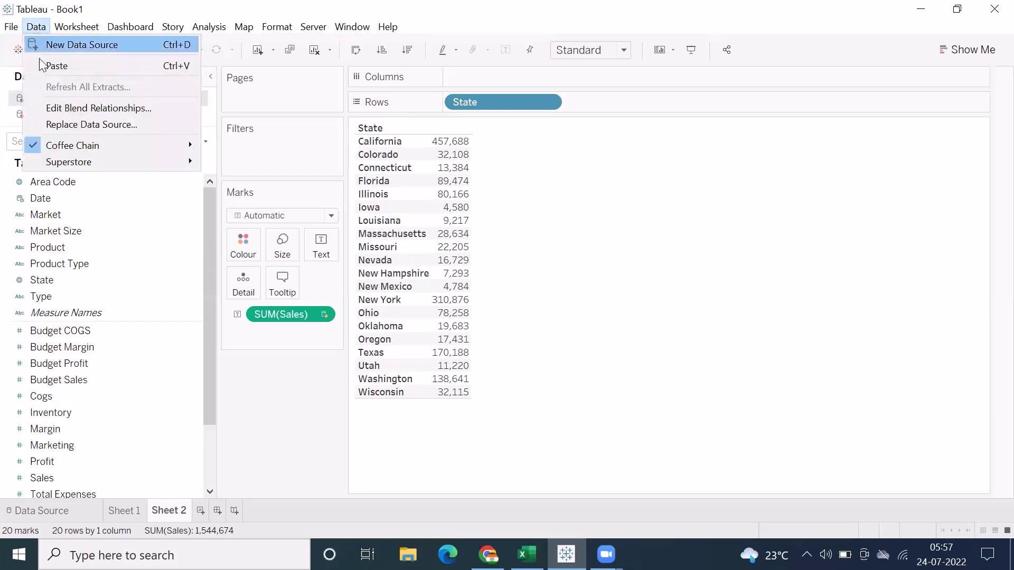
click(99, 108)
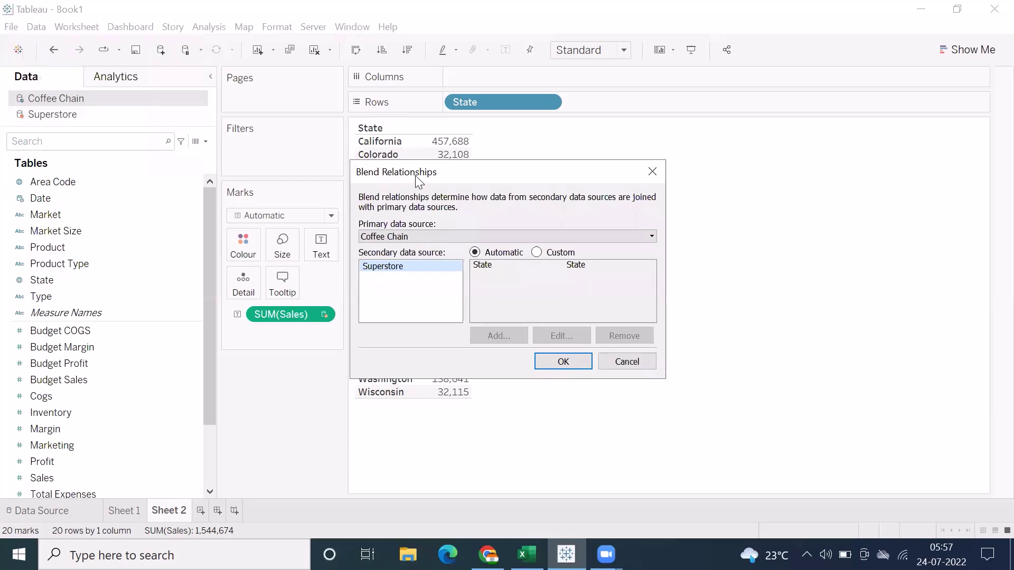
drag(417, 180, 340, 118)
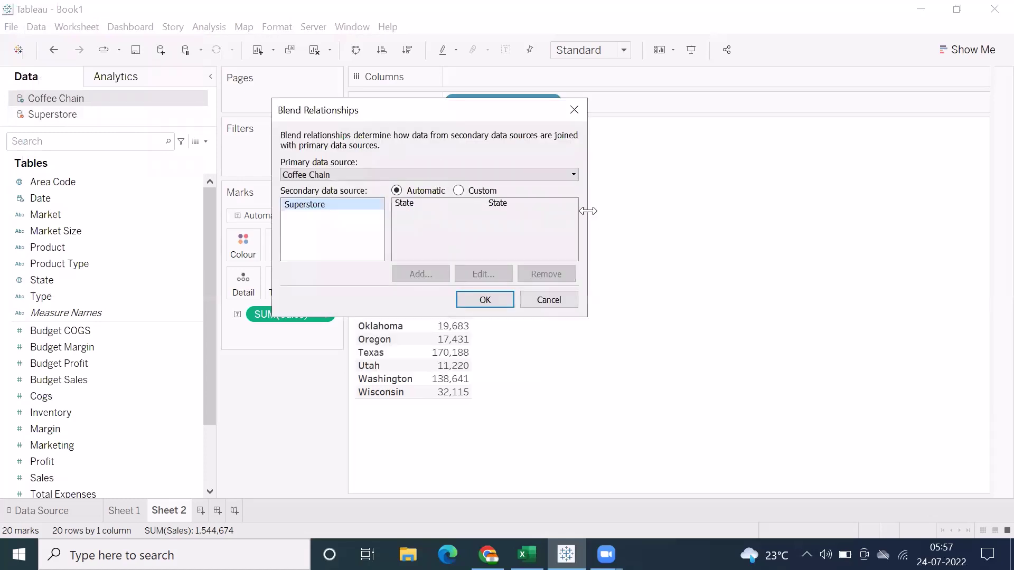
drag(588, 211, 774, 211)
drag(517, 317, 494, 434)
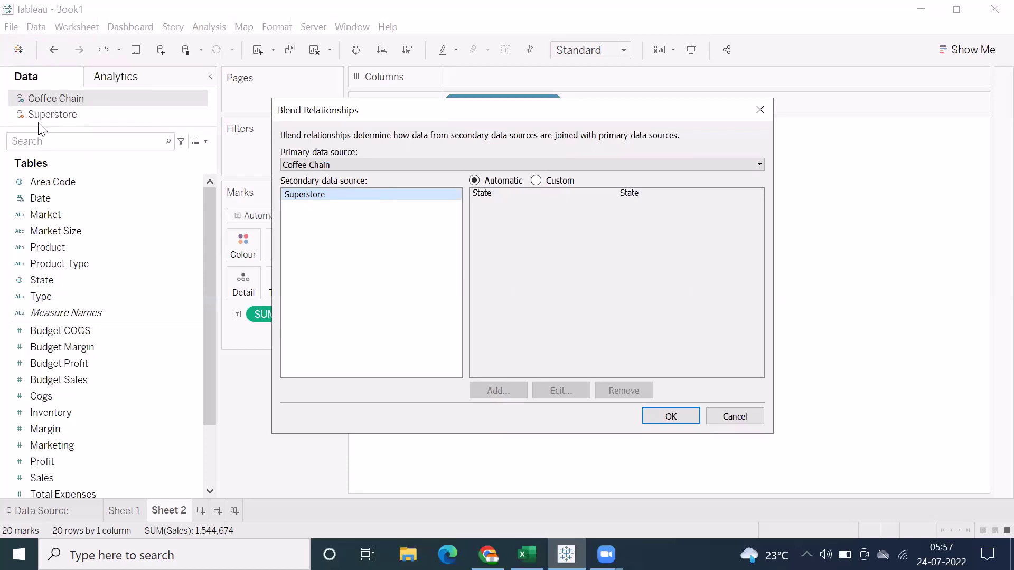
click(352, 163)
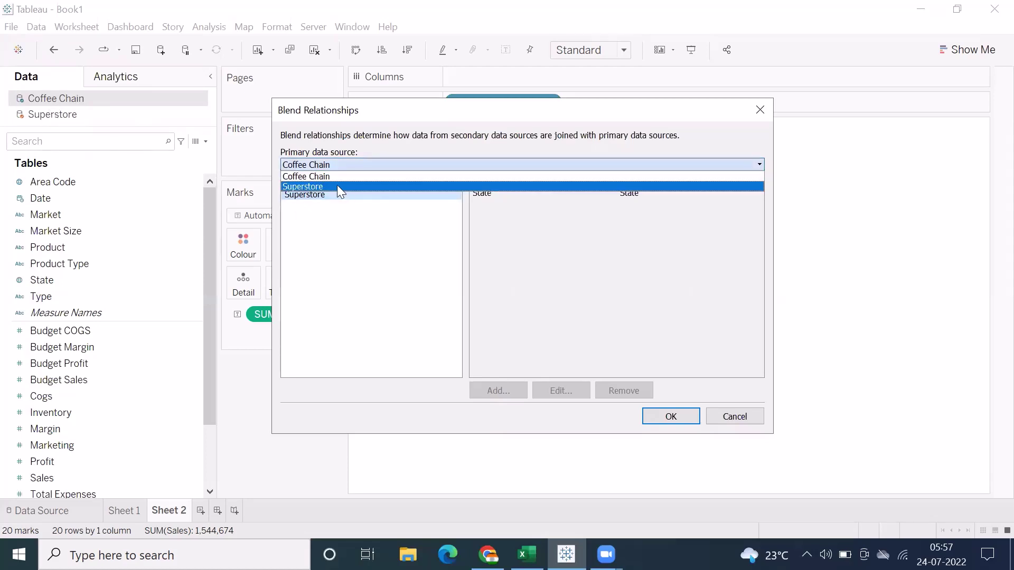
click(338, 186)
click(364, 165)
click(670, 416)
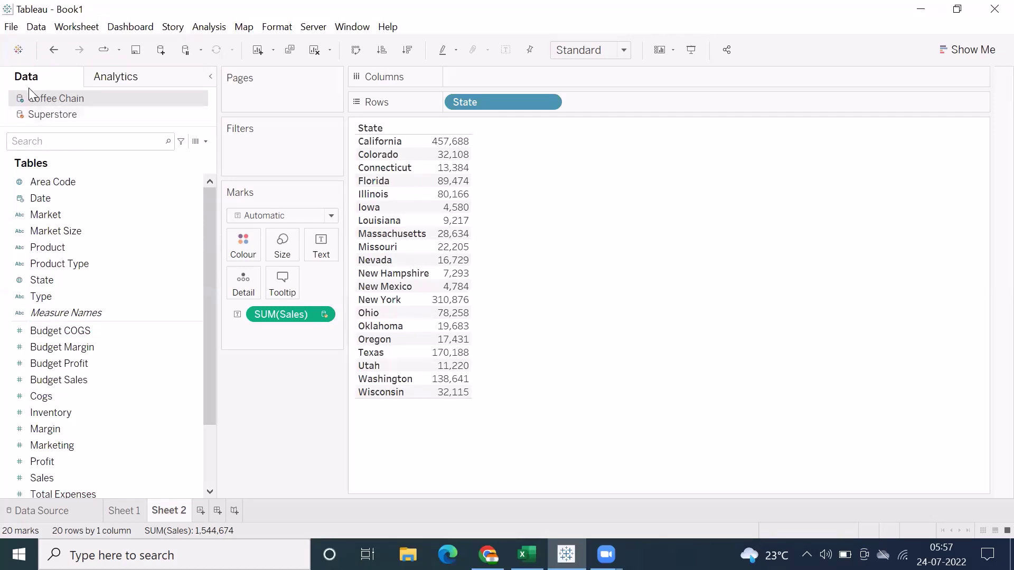
Step: Add Sheet 3, hide its title, and list the Coffee Chain states as rows
drag(462, 138, 464, 395)
click(200, 510)
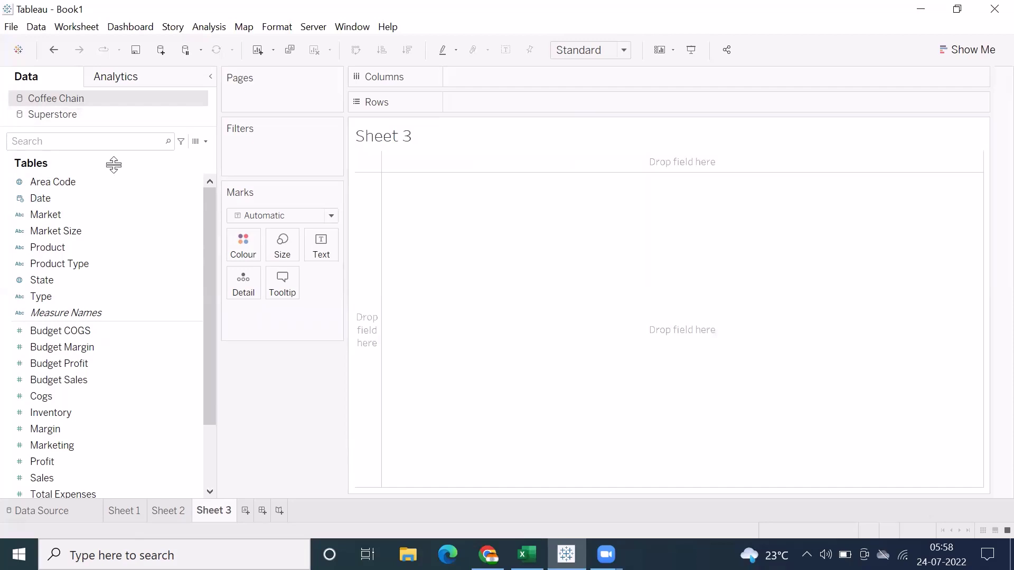
right_click(375, 142)
click(416, 184)
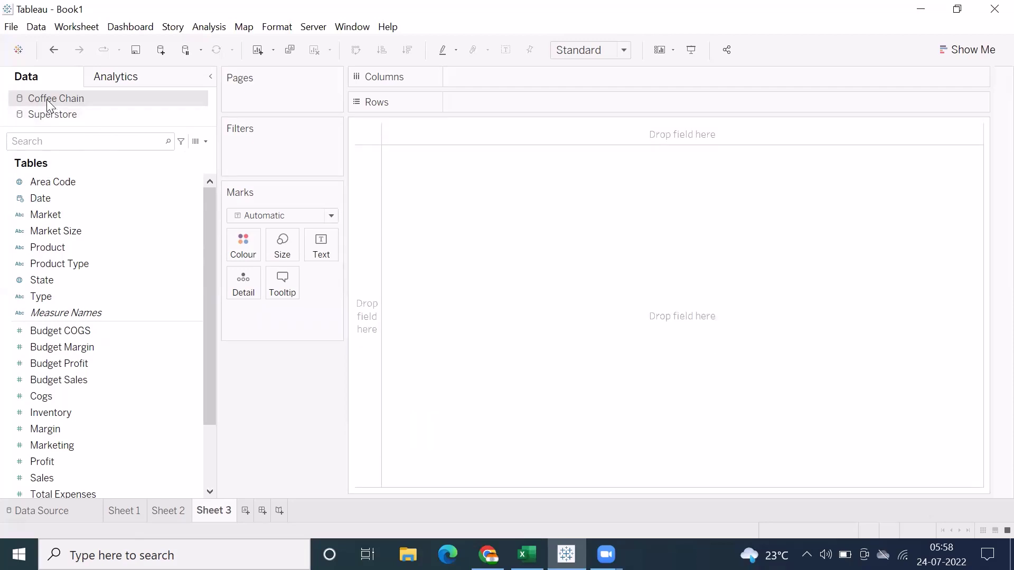
drag(40, 279, 472, 103)
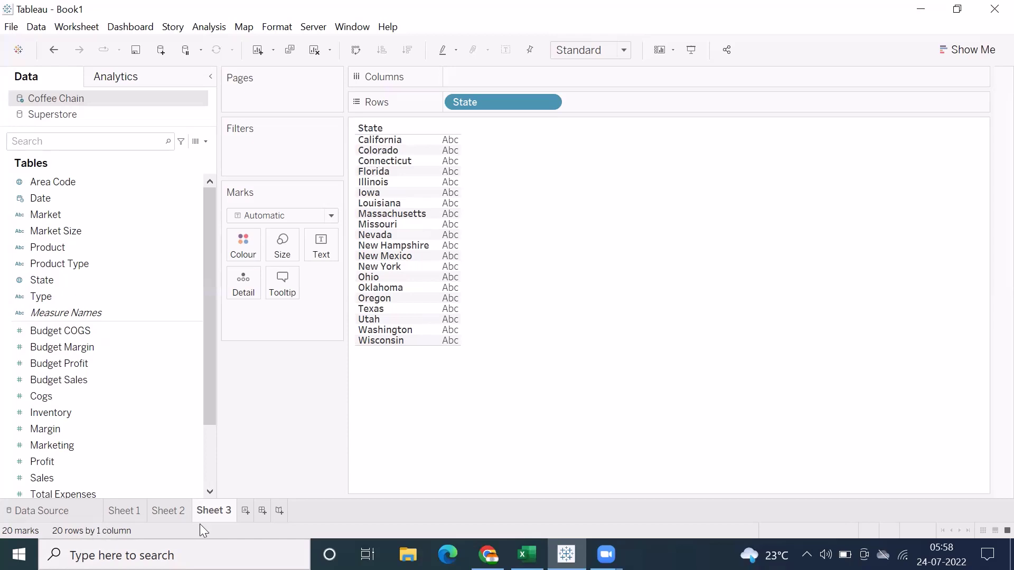
Step: Rename the sheet to CC-State-20 and add a new blank Sheet 4
double_click(208, 512)
text(CC-State)
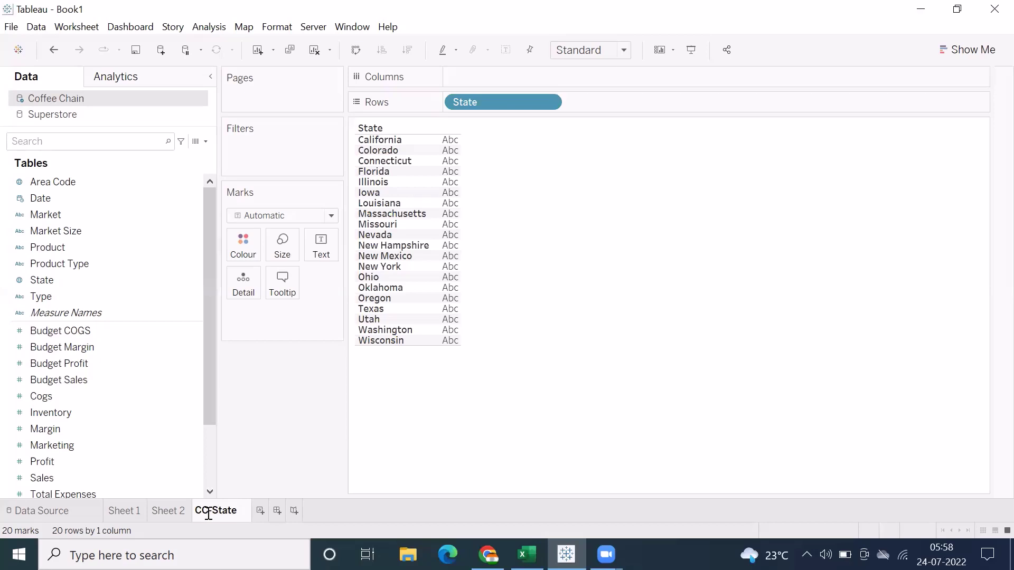
click(316, 421)
double_click(226, 509)
click(241, 512)
text(-20)
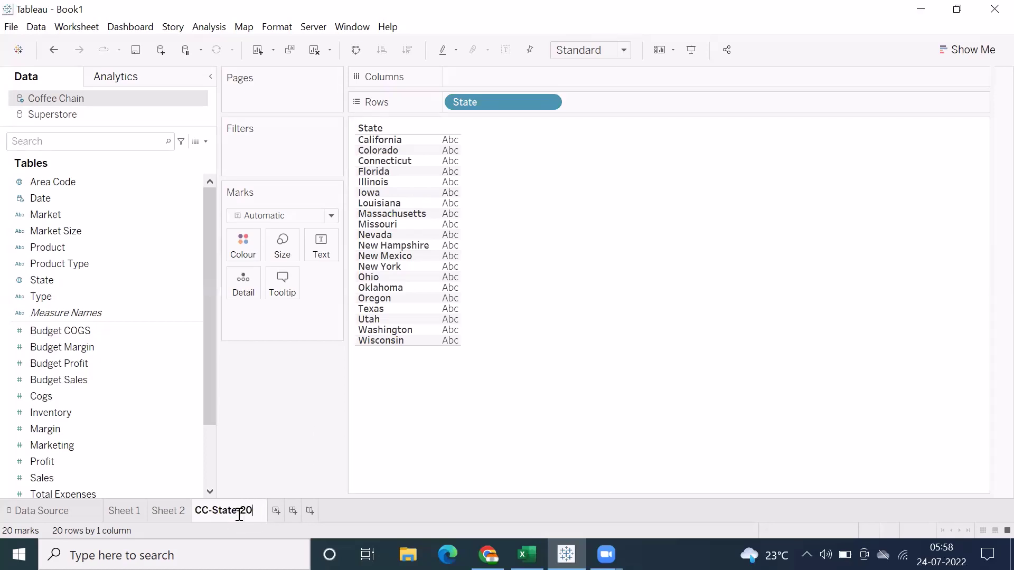
click(239, 436)
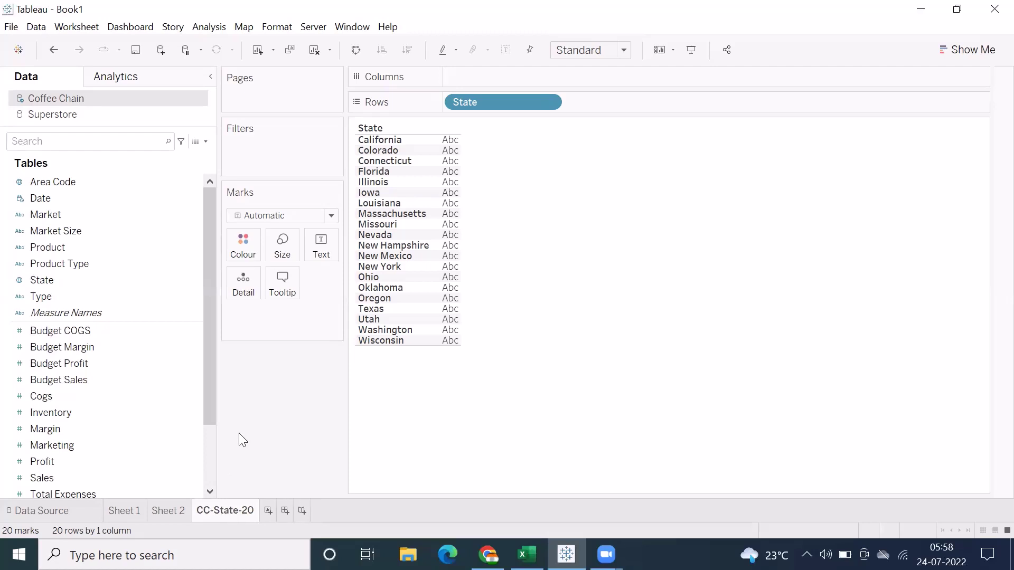
click(263, 510)
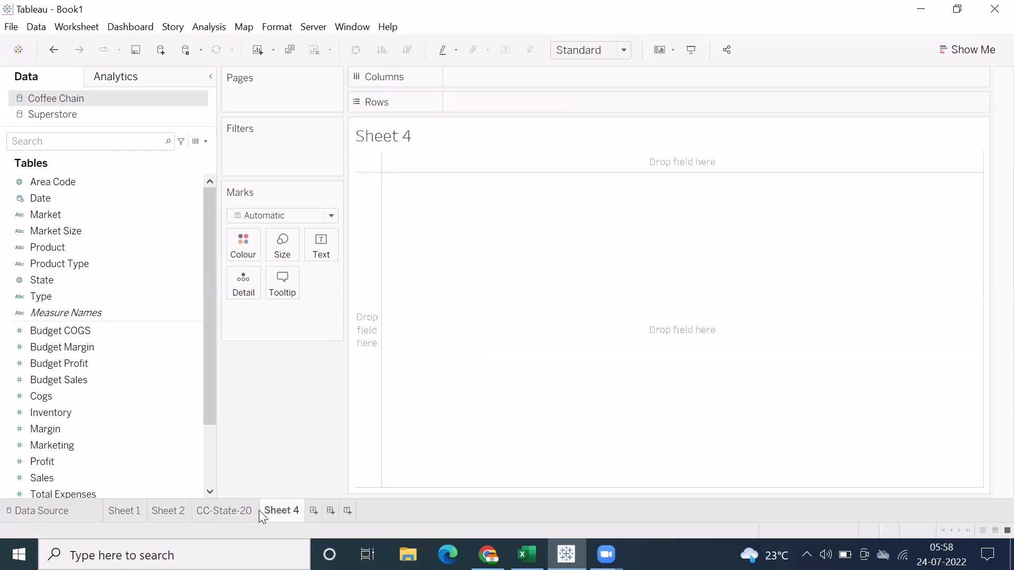
Step: List Superstore's states as rows on Sheet 4 and rename it SS-State-49
click(45, 115)
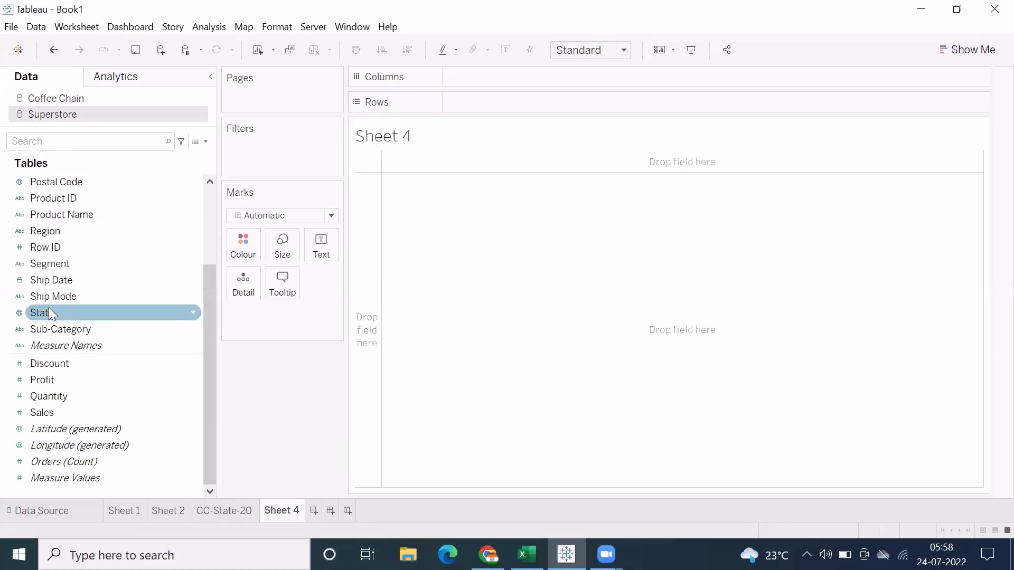
drag(48, 313, 489, 101)
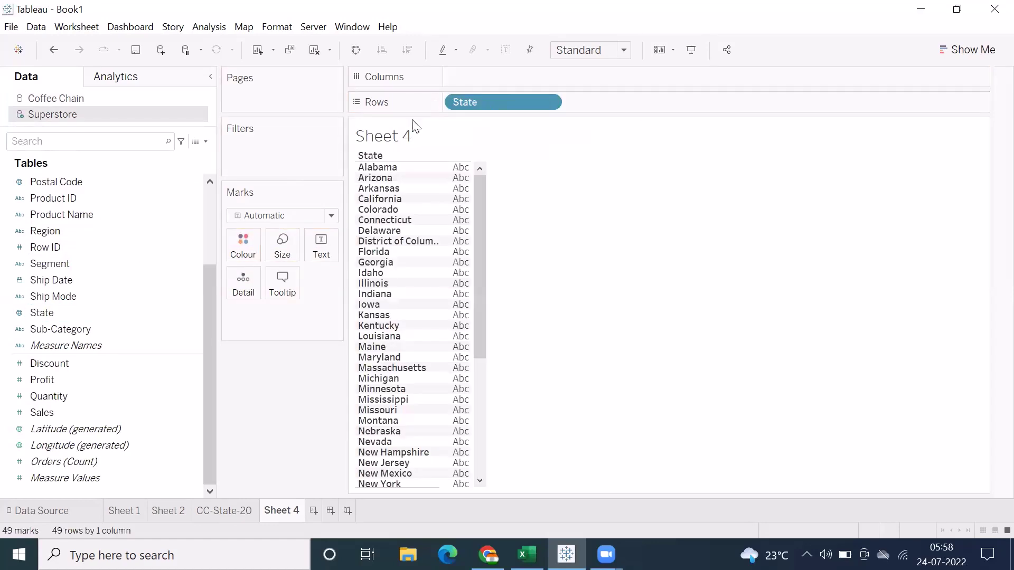
double_click(288, 508)
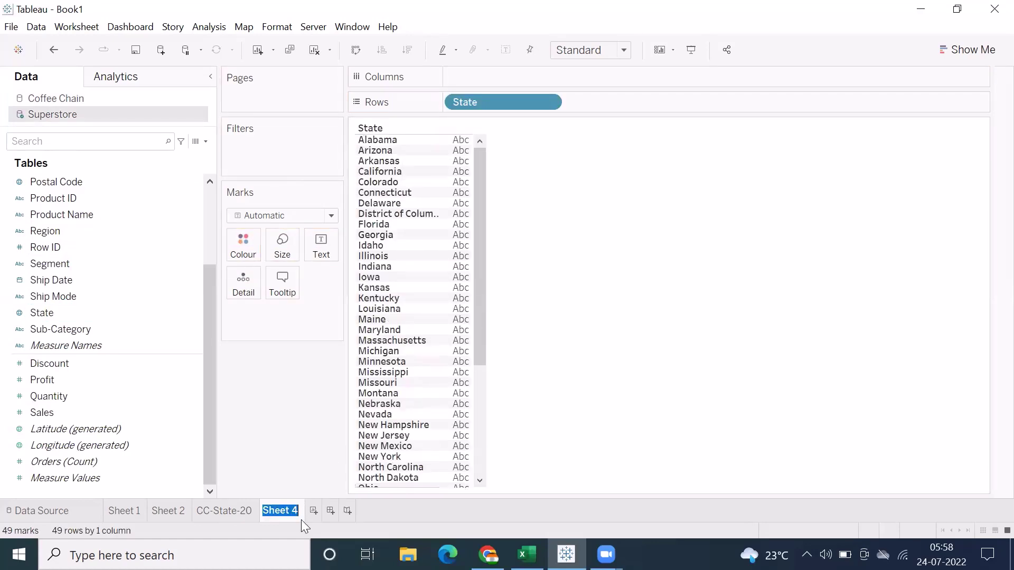
text(SS-State-)
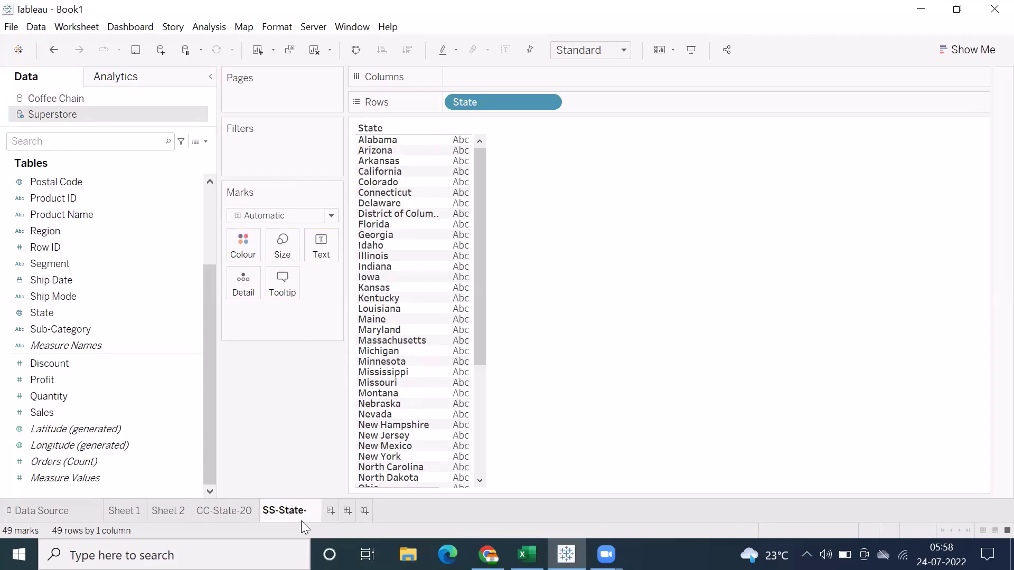
text(49)
click(295, 422)
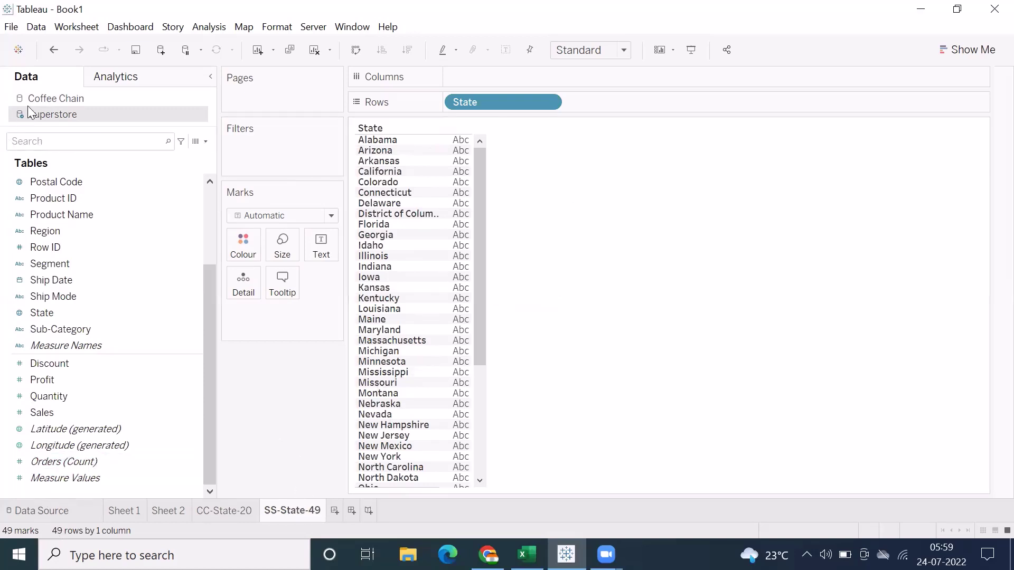
Step: Compare SS-State-49 with CC-State-20, toggling between Superstore and Coffee Chain fields
click(53, 99)
click(50, 117)
click(225, 515)
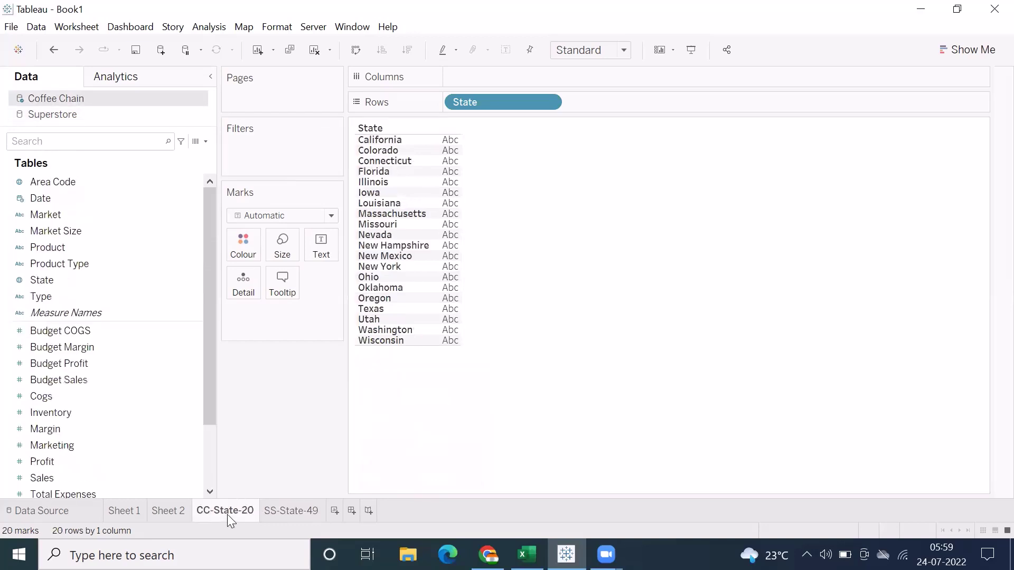
click(295, 510)
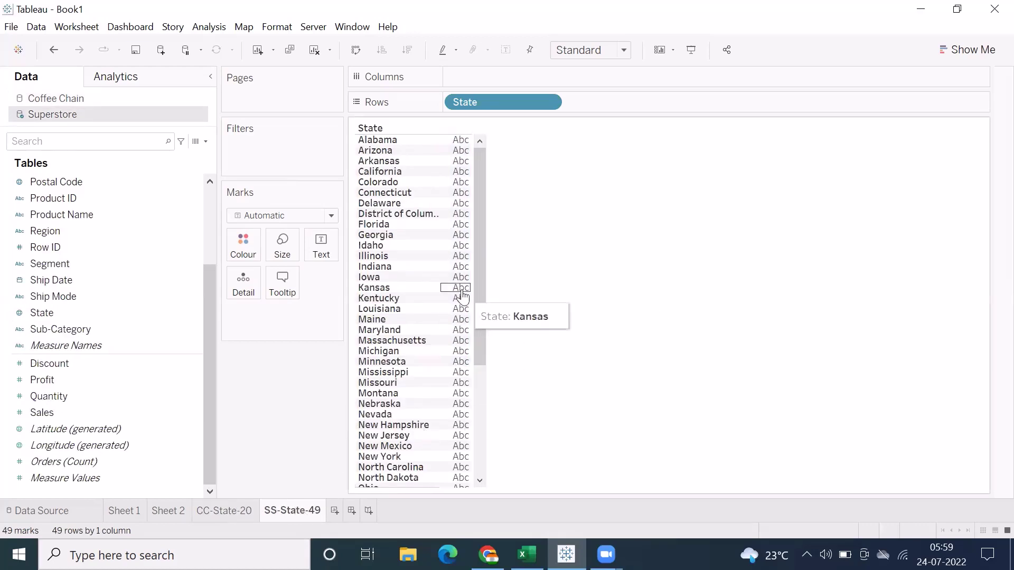
mouse_move(478, 161)
mouse_down()
mouse_move(485, 328)
mouse_move(481, 152)
mouse_up()
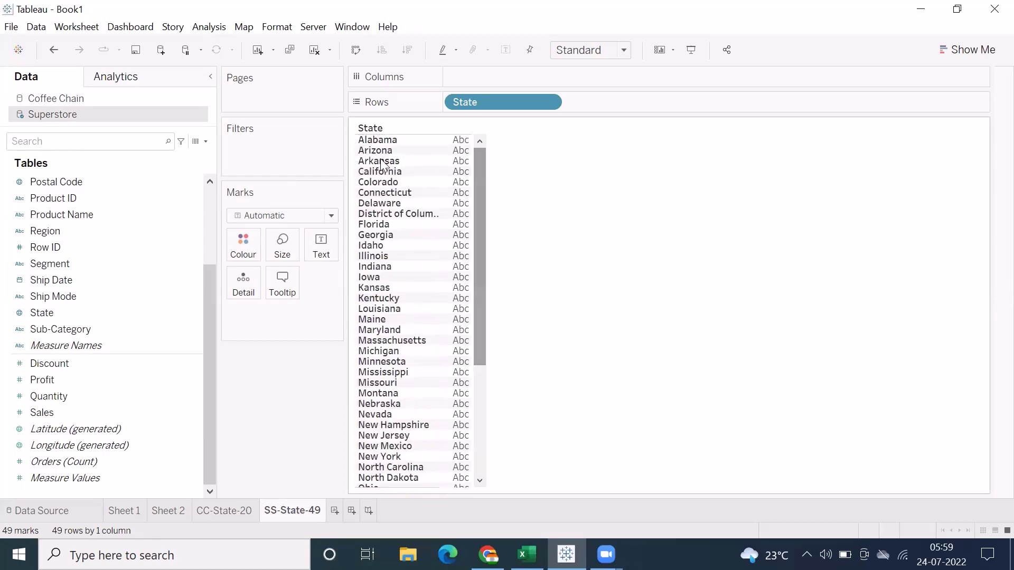
click(62, 100)
click(55, 117)
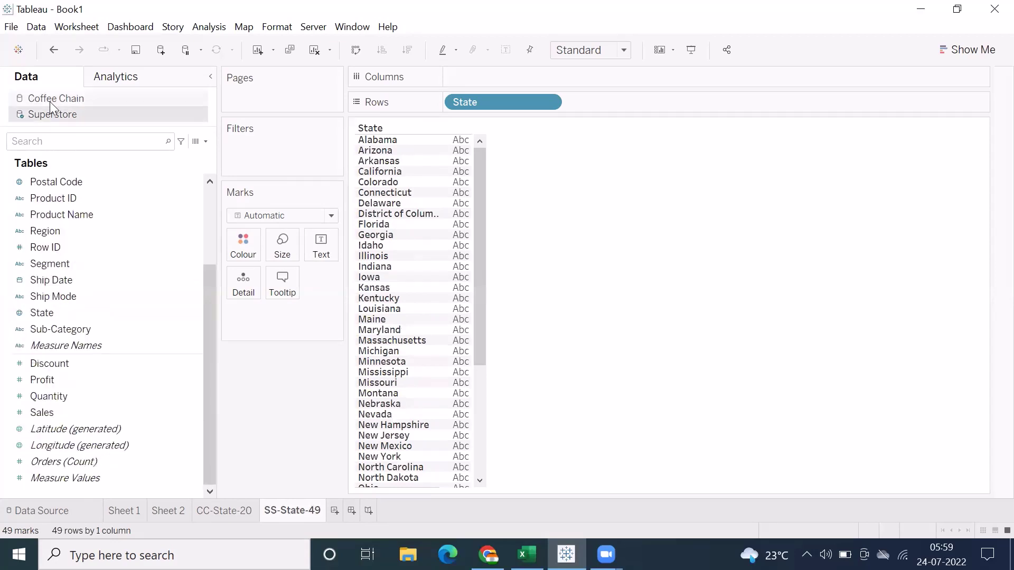
click(48, 99)
click(50, 118)
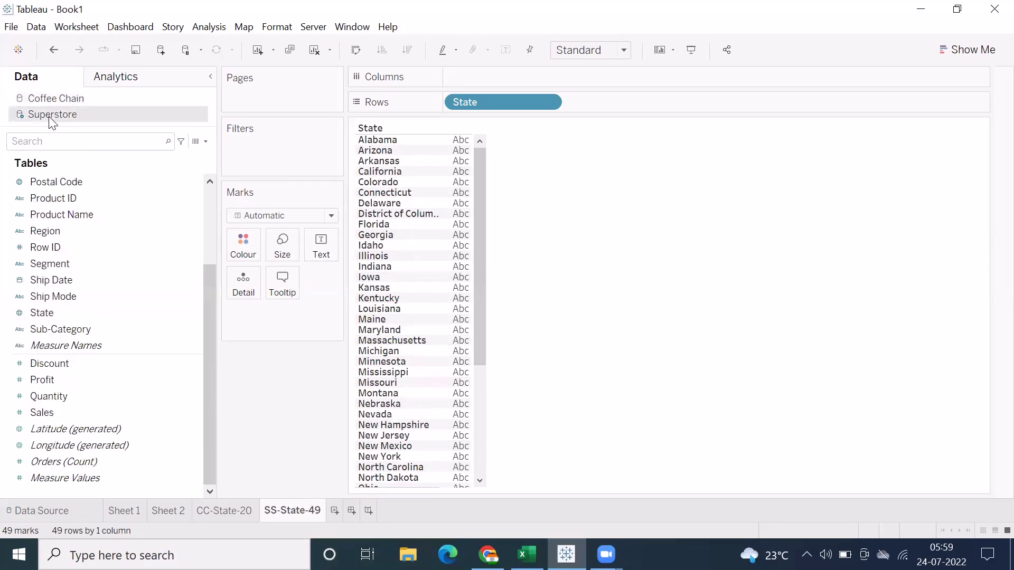
click(36, 26)
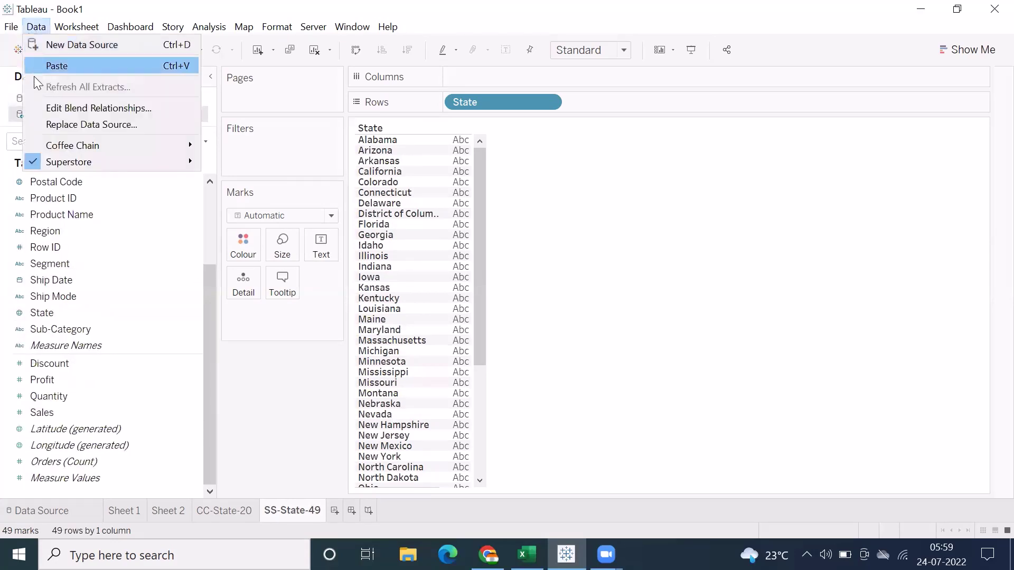
Step: Open the Blend Relationships dialog and enlarge it to view the State mapping
click(48, 108)
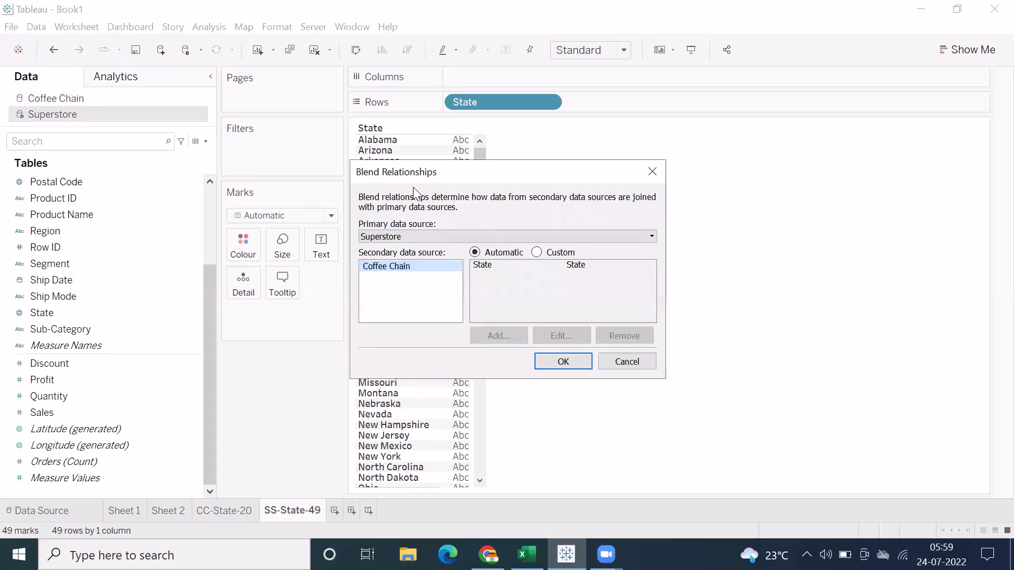
drag(413, 176, 321, 116)
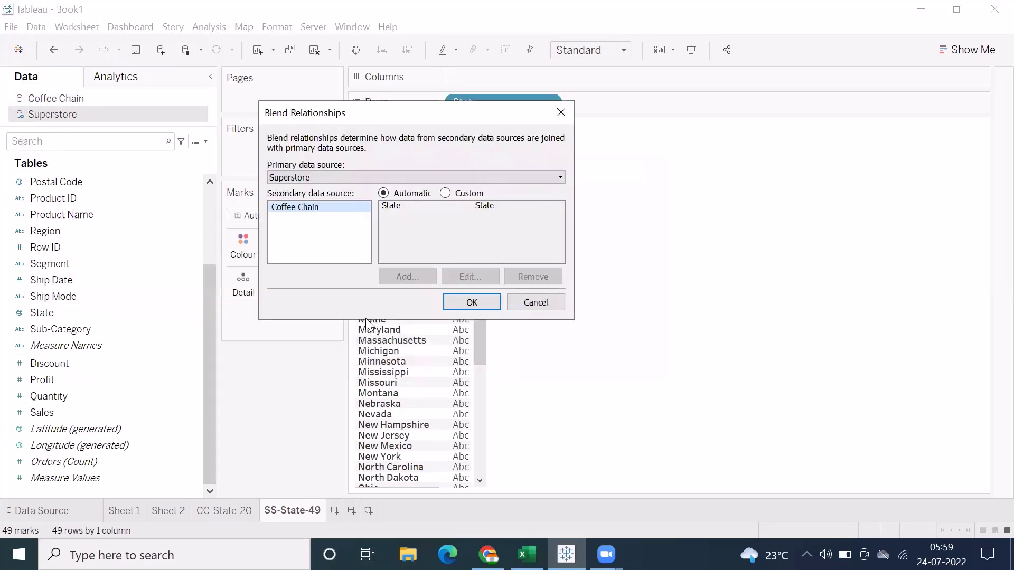
drag(365, 320, 365, 397)
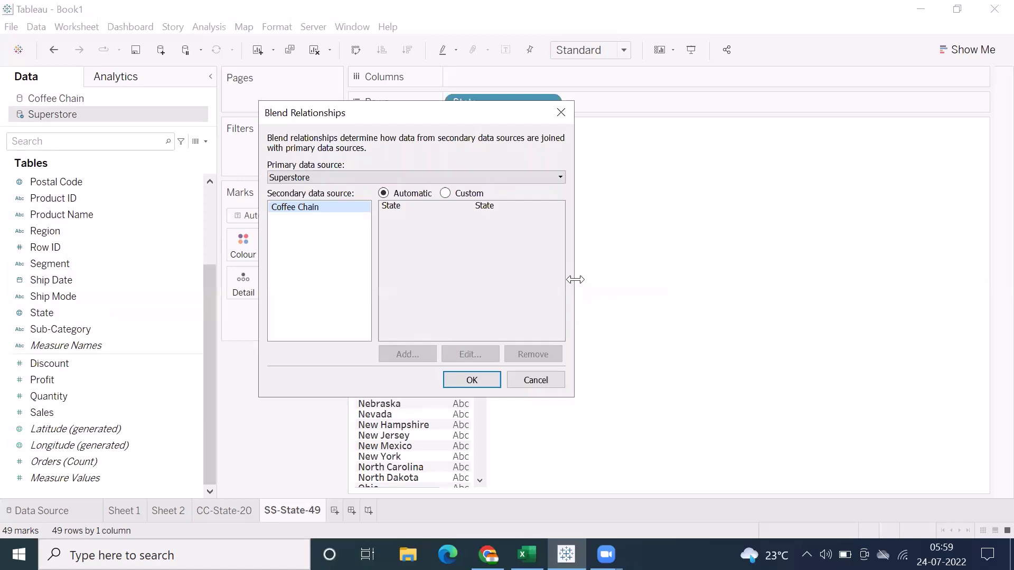
drag(575, 280, 688, 280)
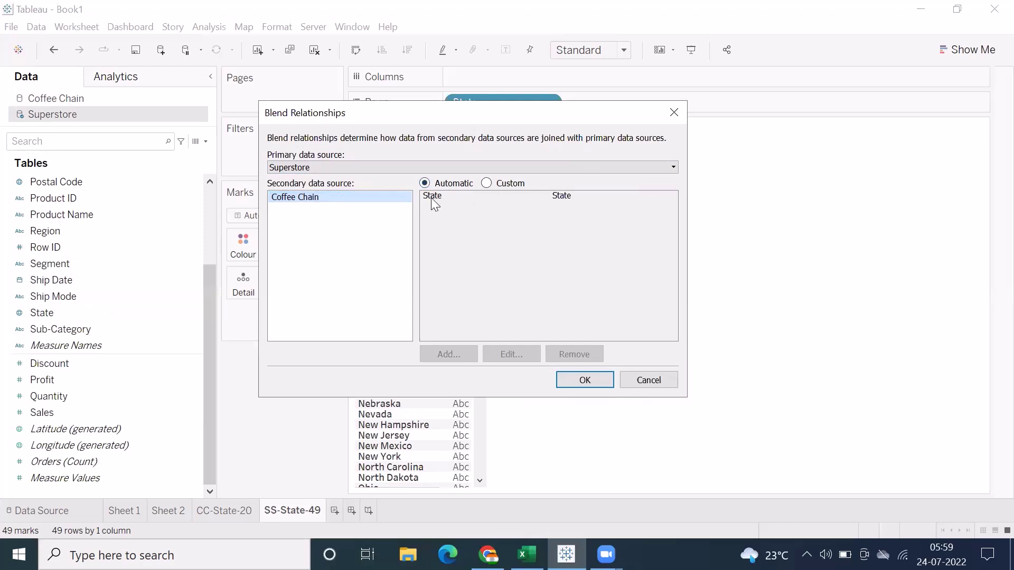
Step: Try Automatic and Custom mapping and Add..., cancel without changes, and switch to Excel
click(486, 184)
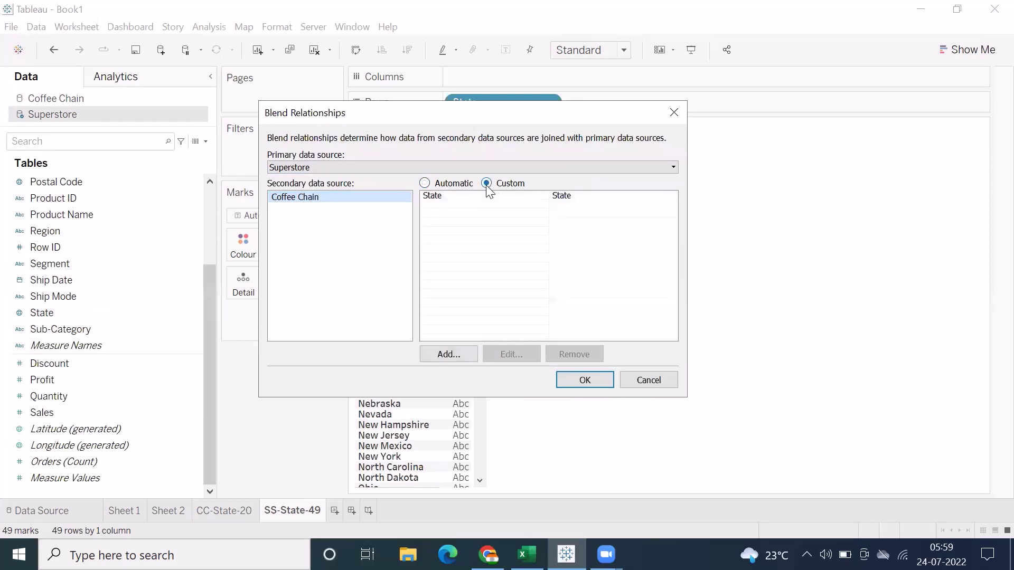
click(424, 184)
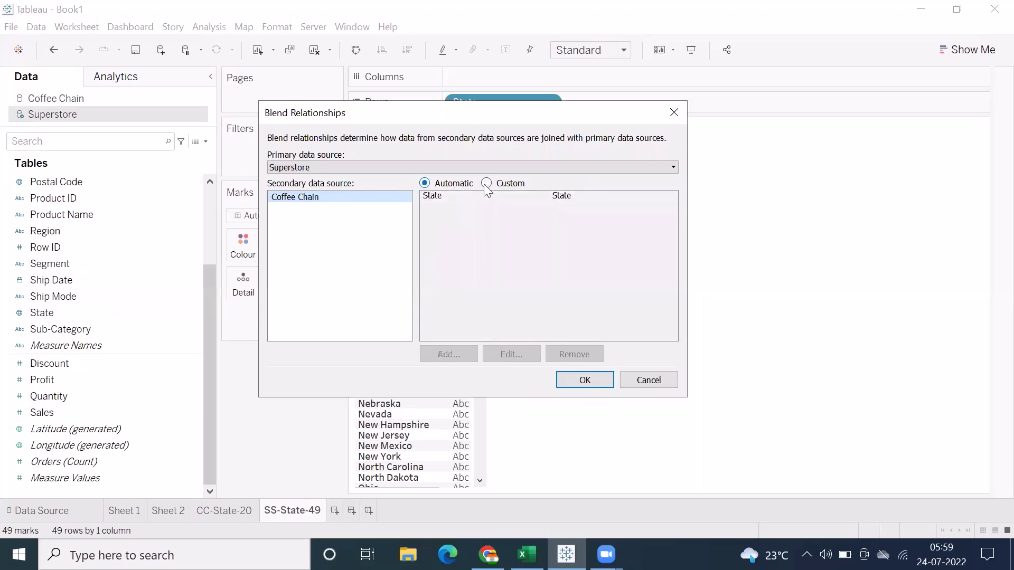
click(487, 184)
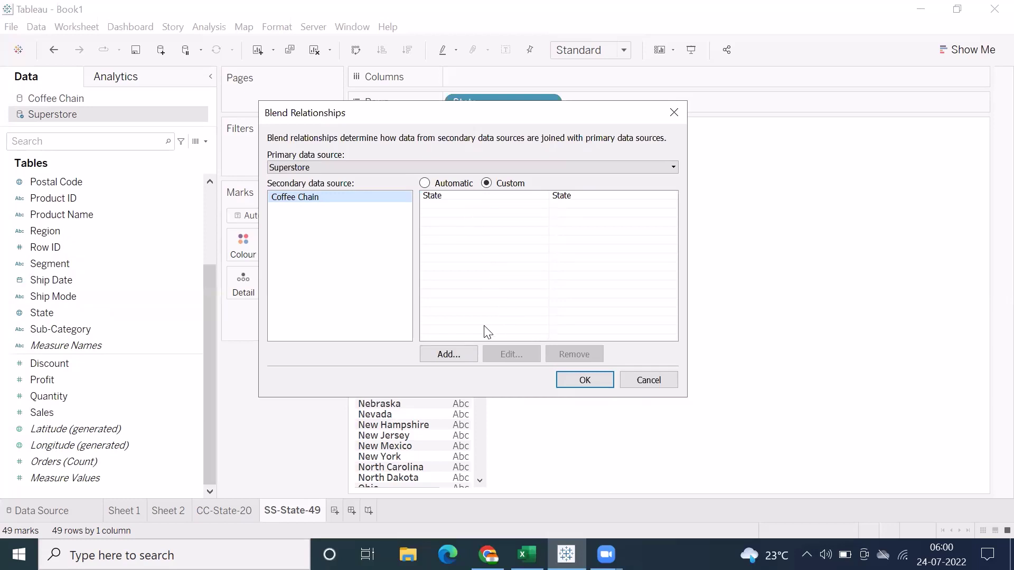
click(445, 353)
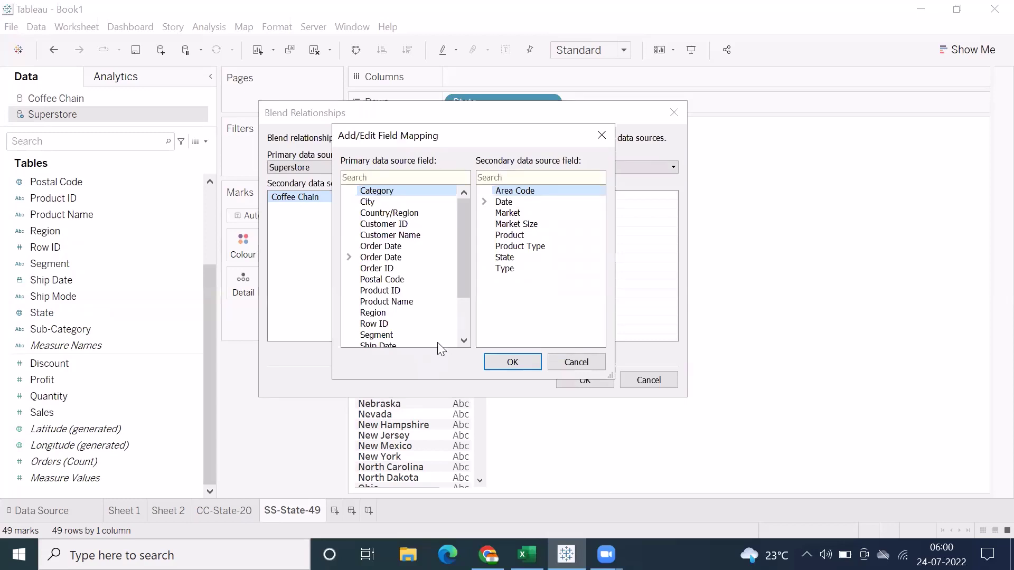
click(559, 367)
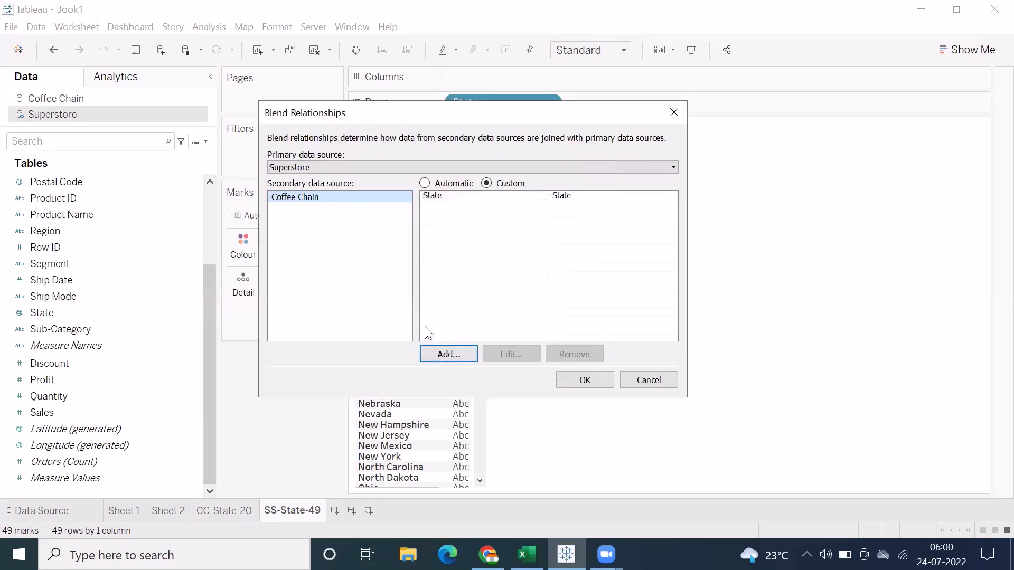
click(634, 382)
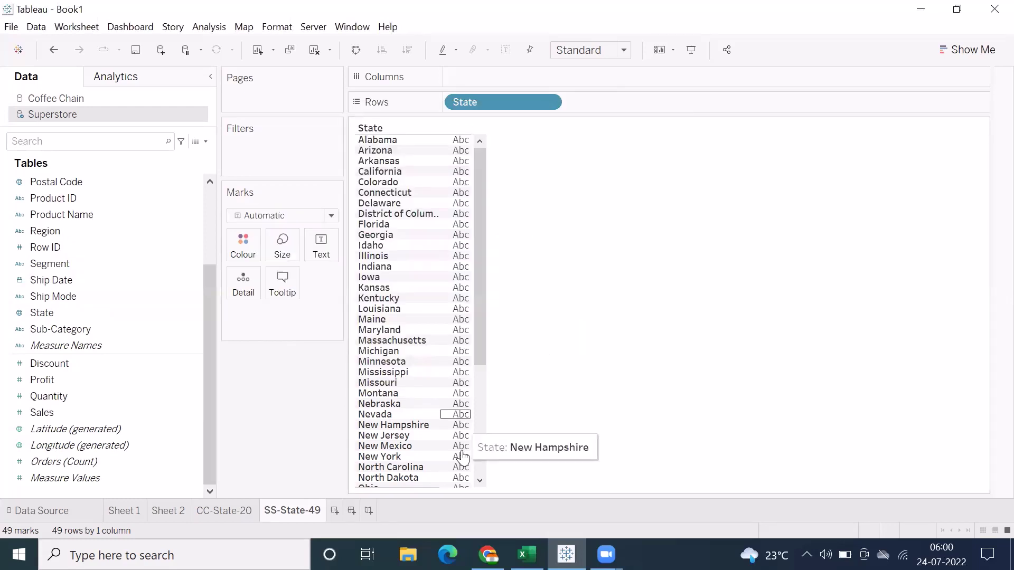
click(526, 554)
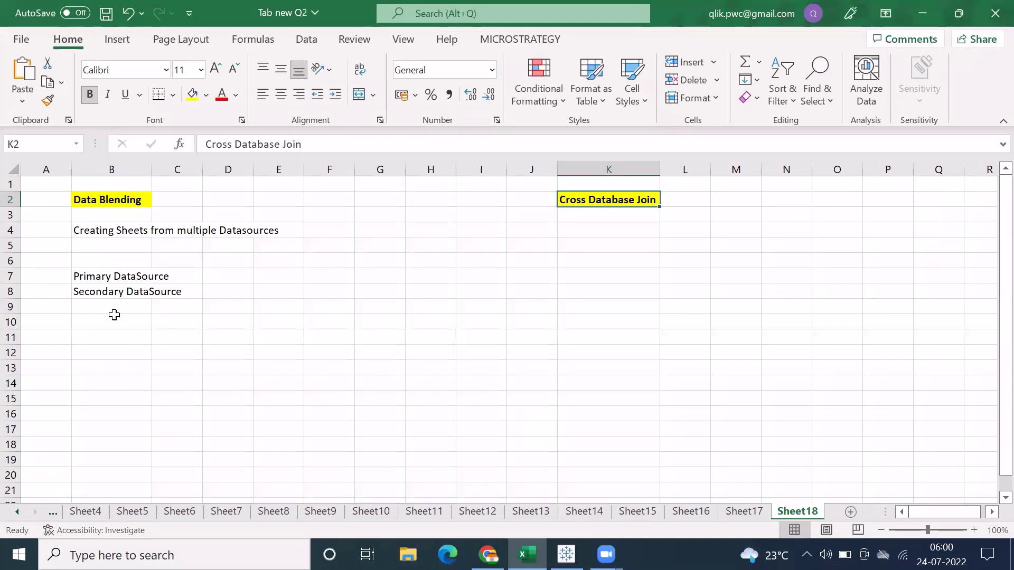
Step: Reword B4 to 'Creating Reports/Sheets from multiple Datasources'
click(112, 316)
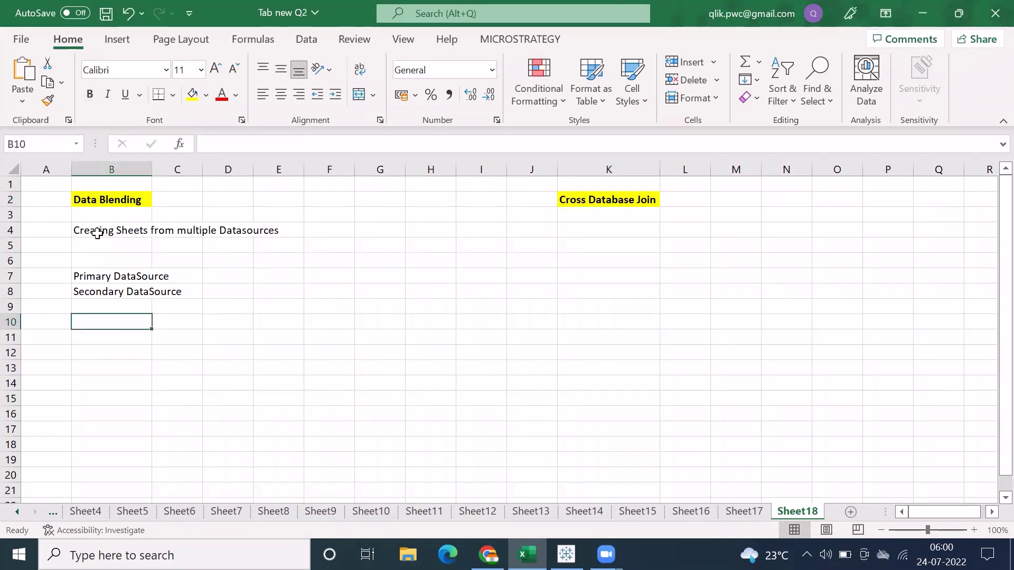
click(114, 232)
double_click(116, 230)
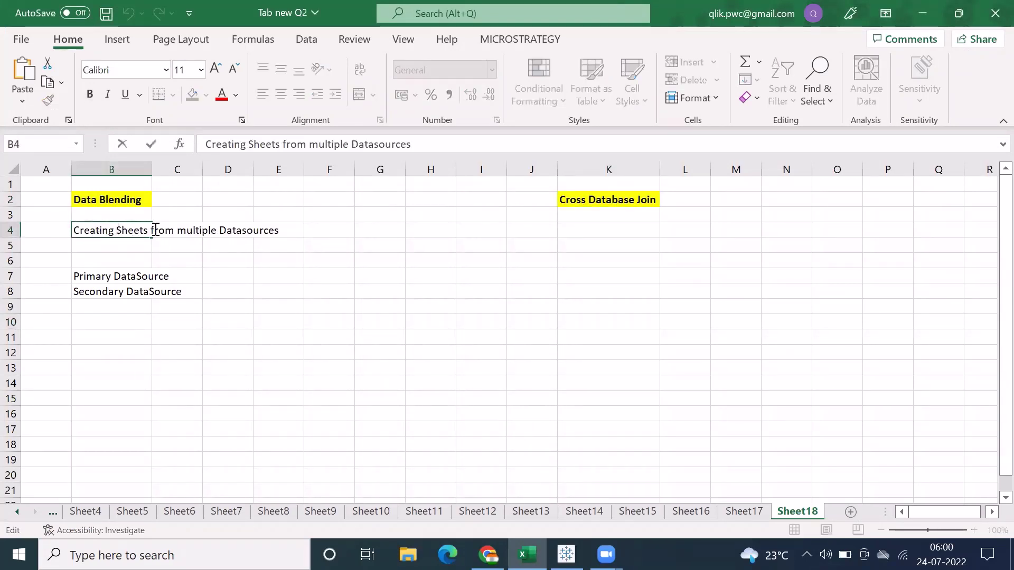
text(Reports/)
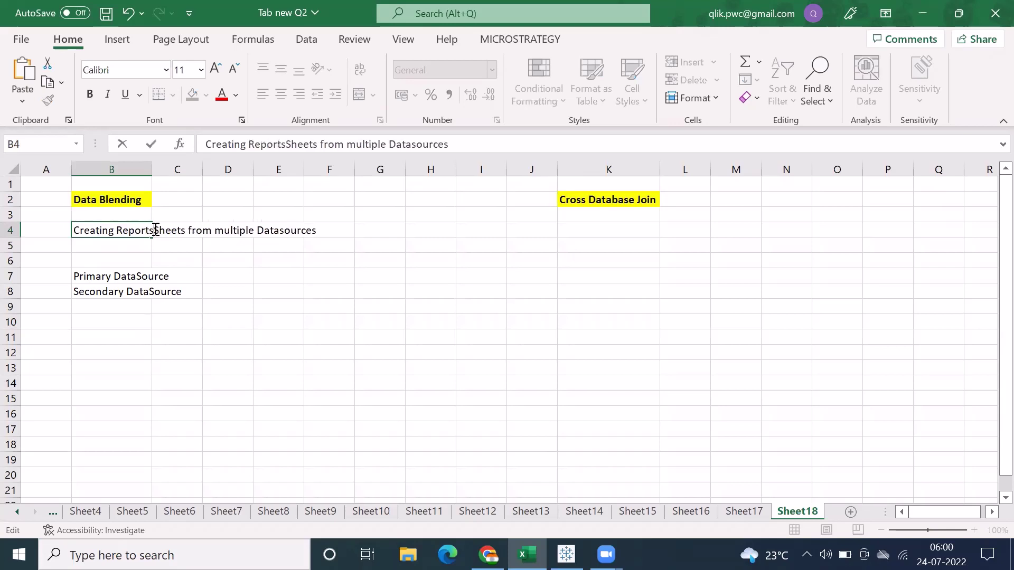
click(124, 249)
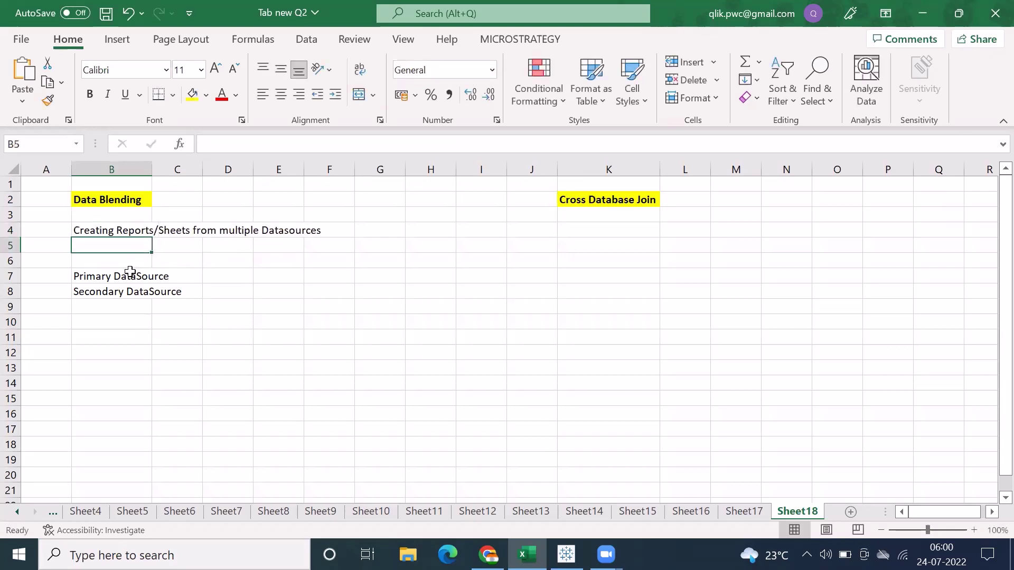
Step: Note 'Blue Tick' in D7 and 'Red Tick' in D8, then return to Tableau
click(97, 276)
click(224, 274)
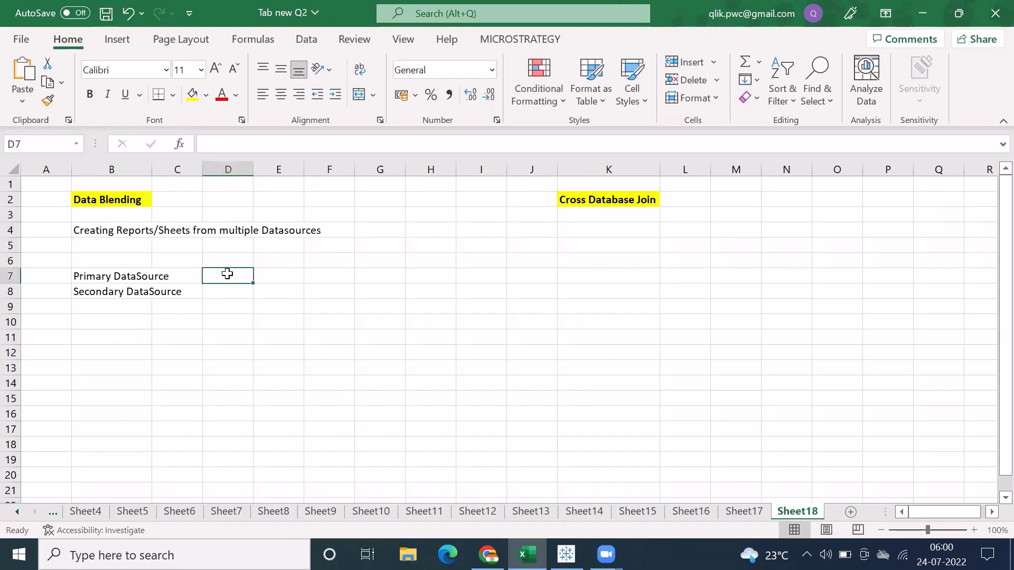
text(Blu)
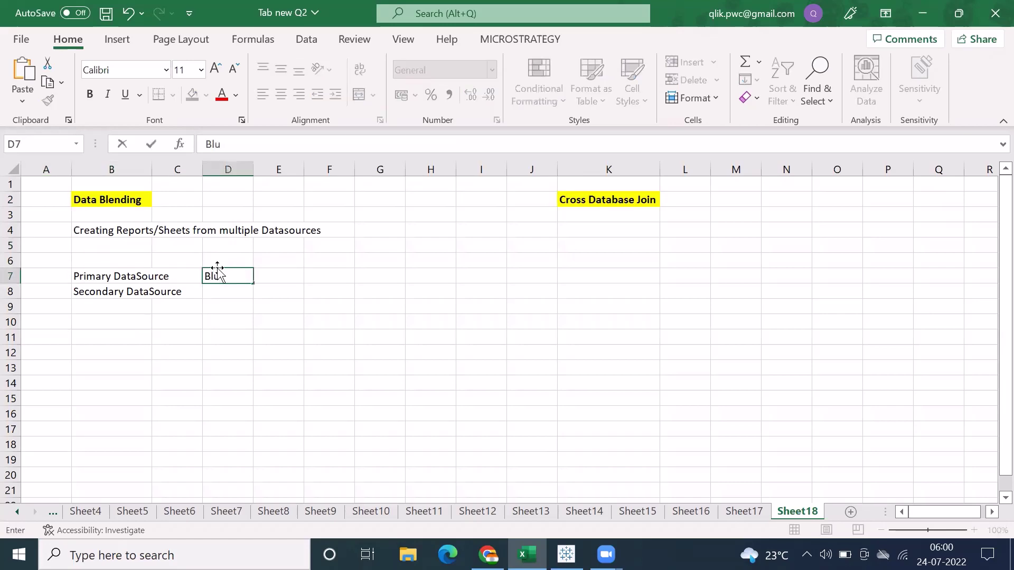
text(e Tick)
click(241, 295)
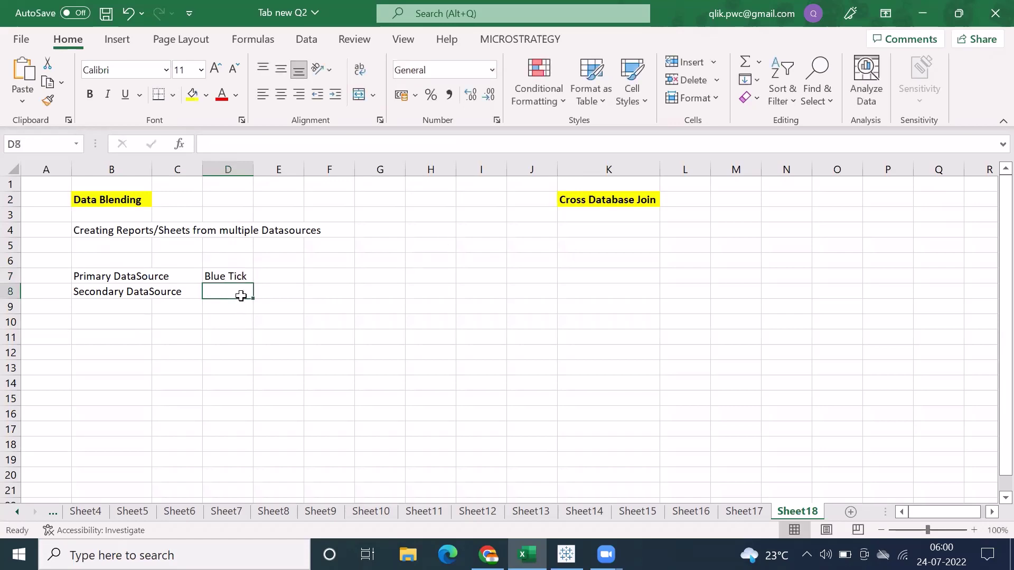
text(Red Tick)
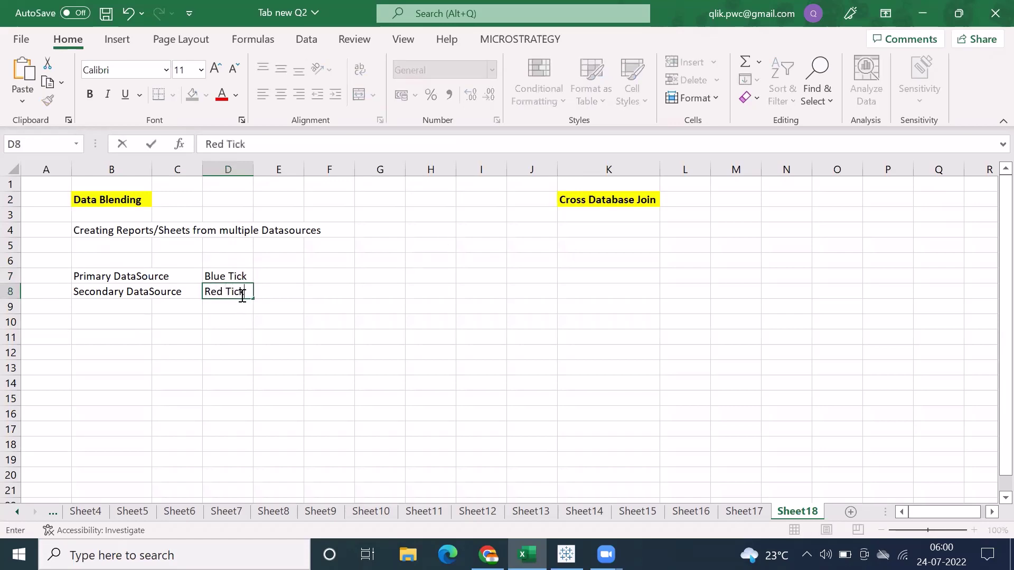
click(566, 555)
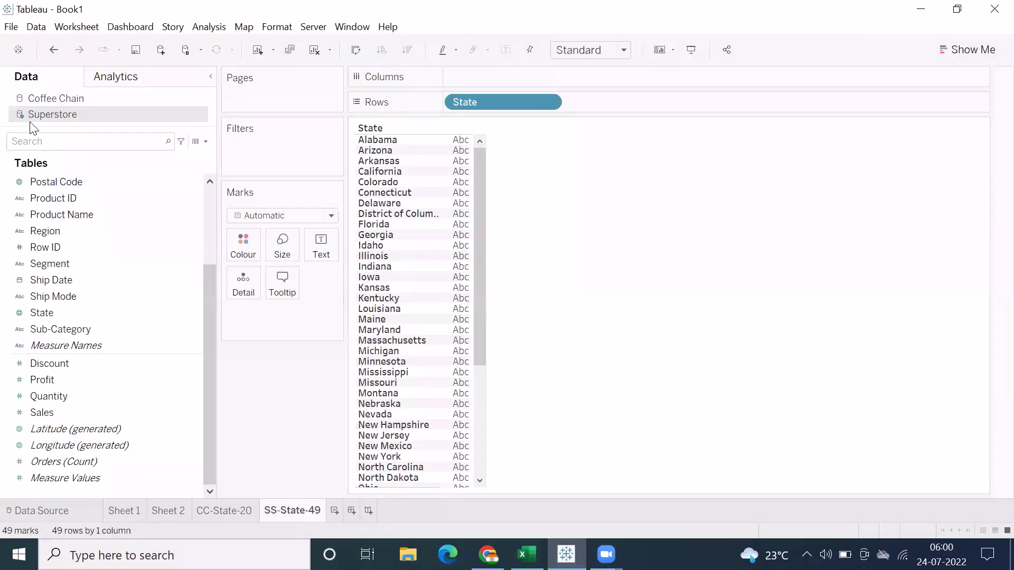
Step: Compare the 20-state CC-State-20 sheet with the 49-state SS-State-49 sheet, then go back to Sheet 2
click(213, 512)
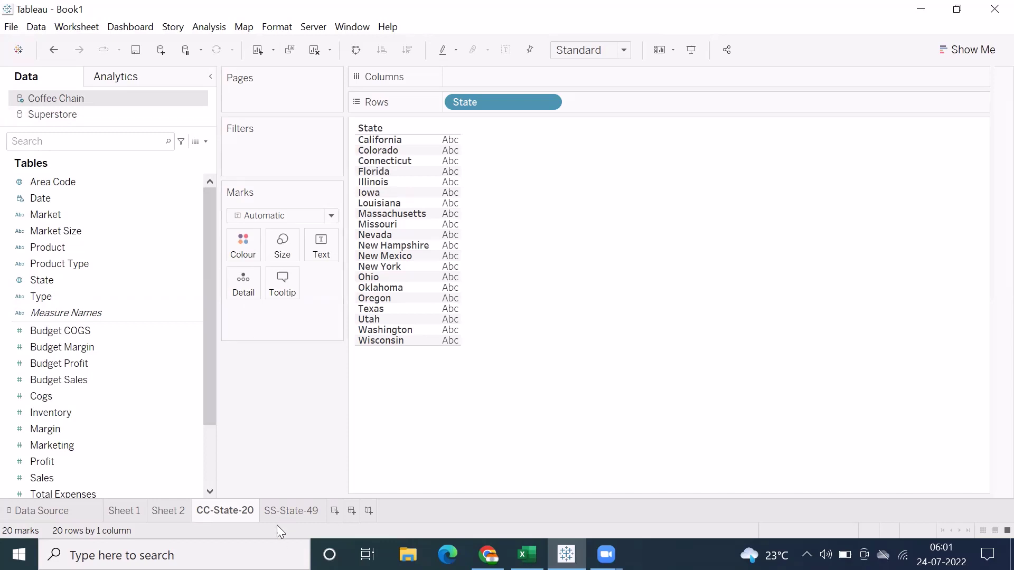
click(279, 511)
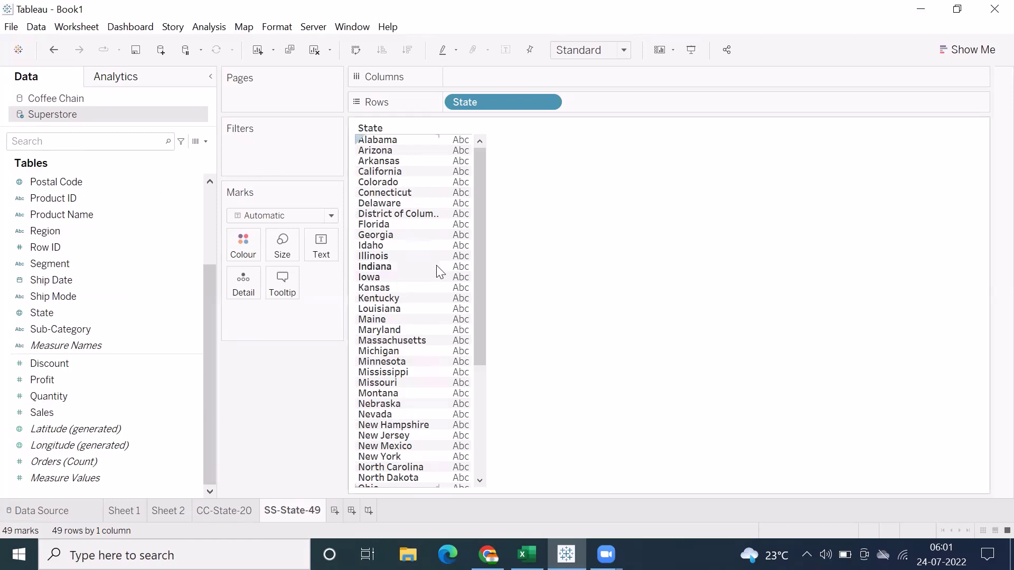
click(222, 510)
click(289, 514)
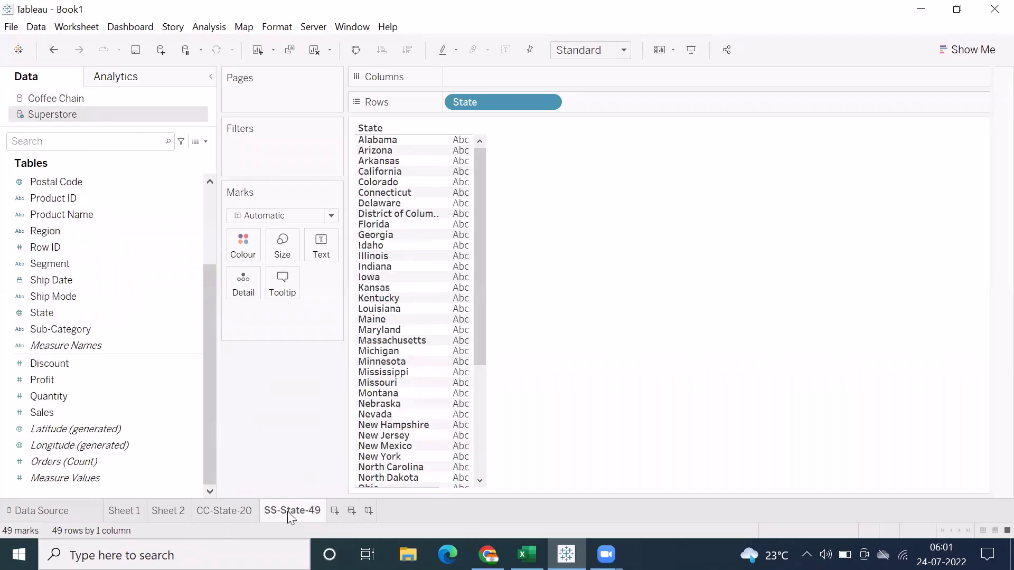
click(235, 515)
click(527, 555)
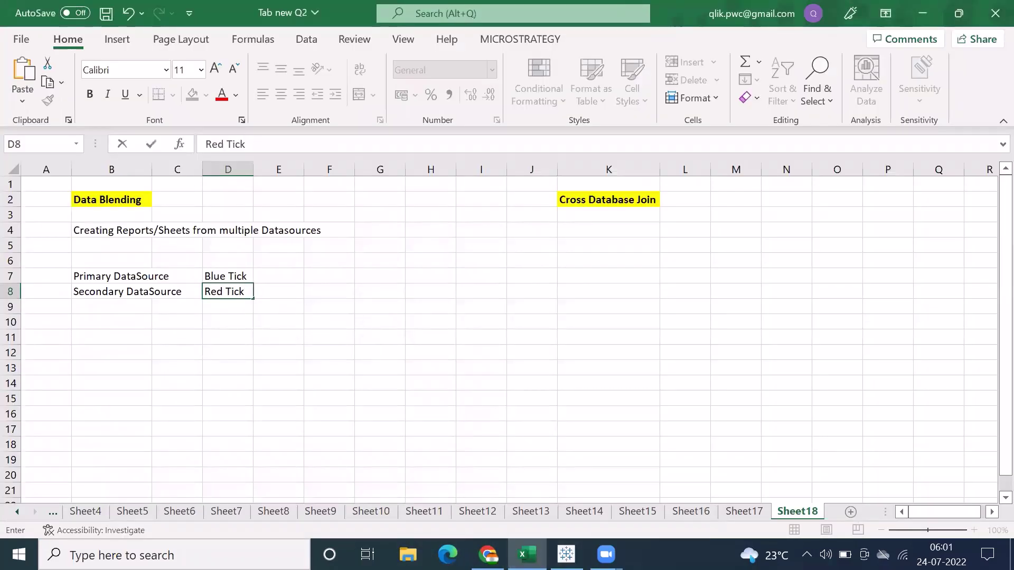
key(alt+Tab)
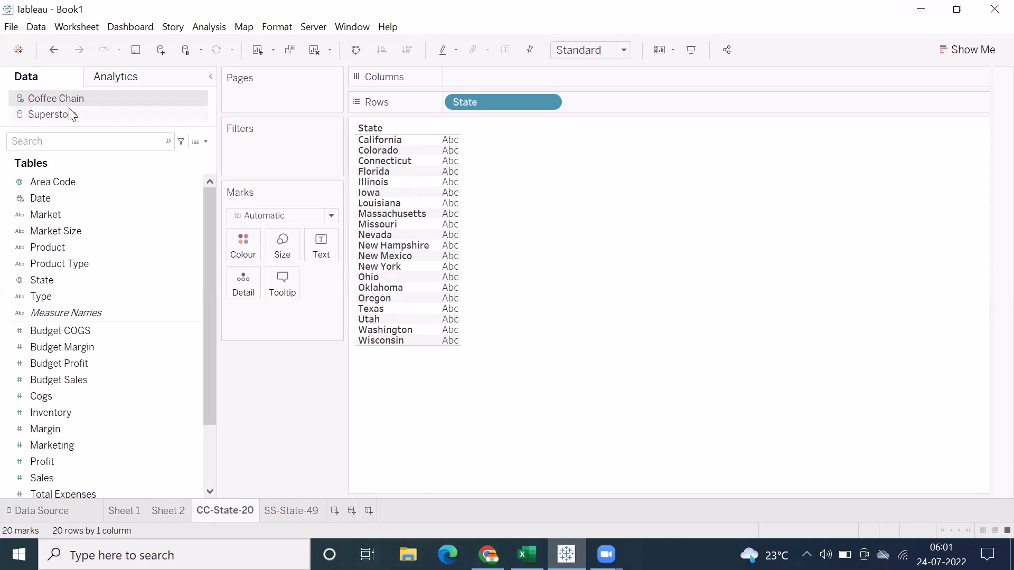
click(274, 510)
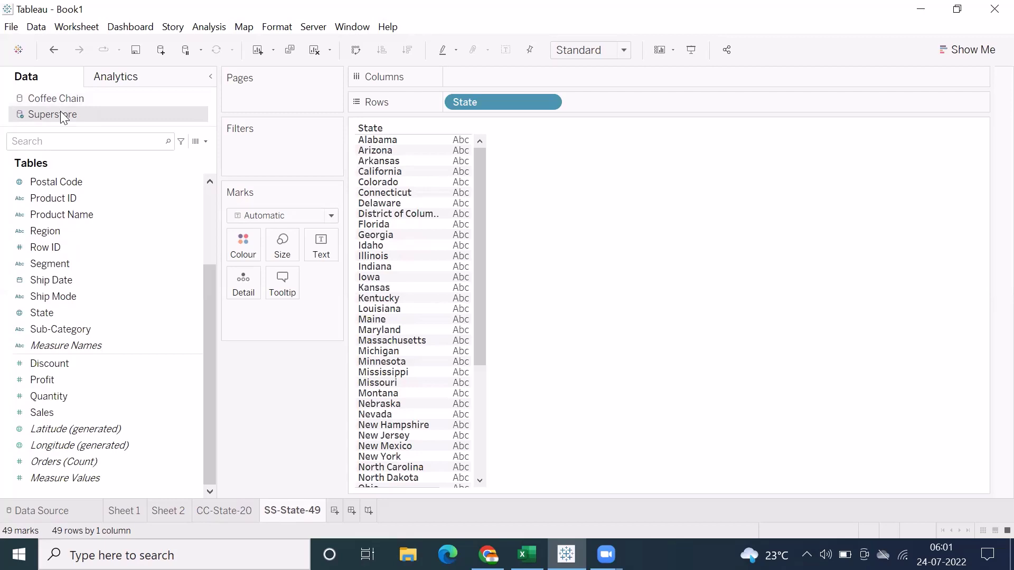
mouse_move(462, 244)
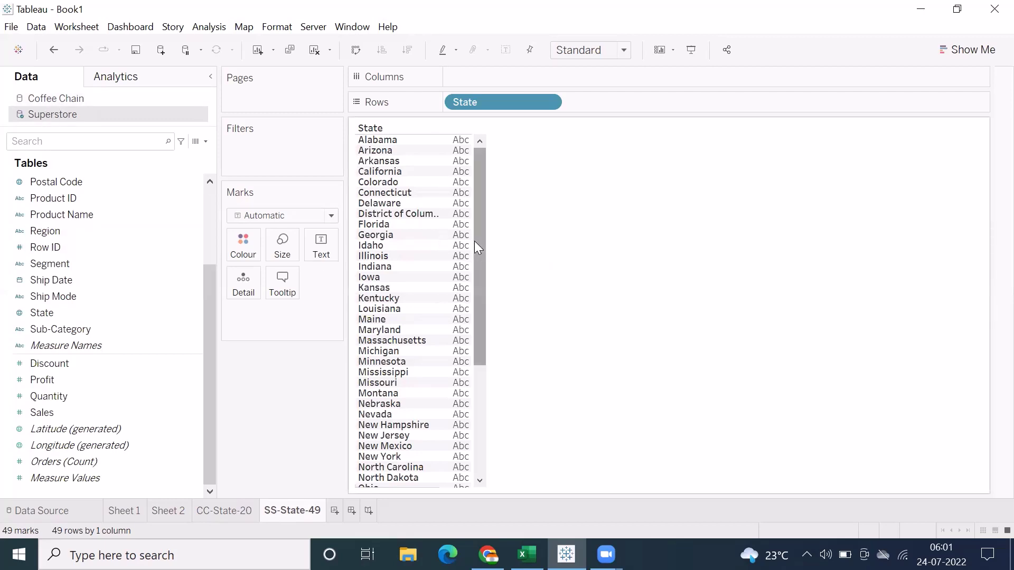
click(167, 511)
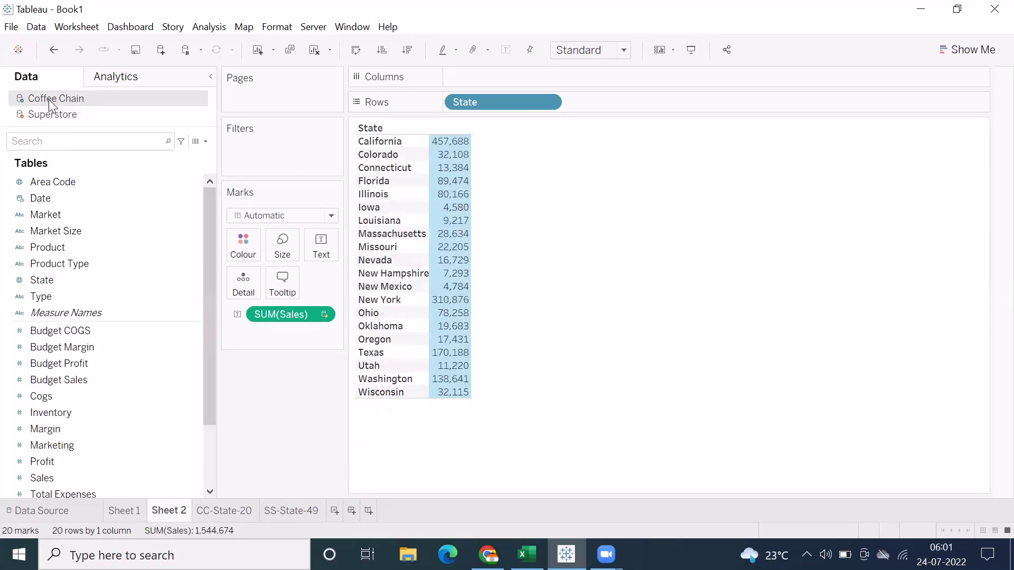
Step: Select and clear Florida's sales mark, then show Superstore's fields to see the State link
click(450, 182)
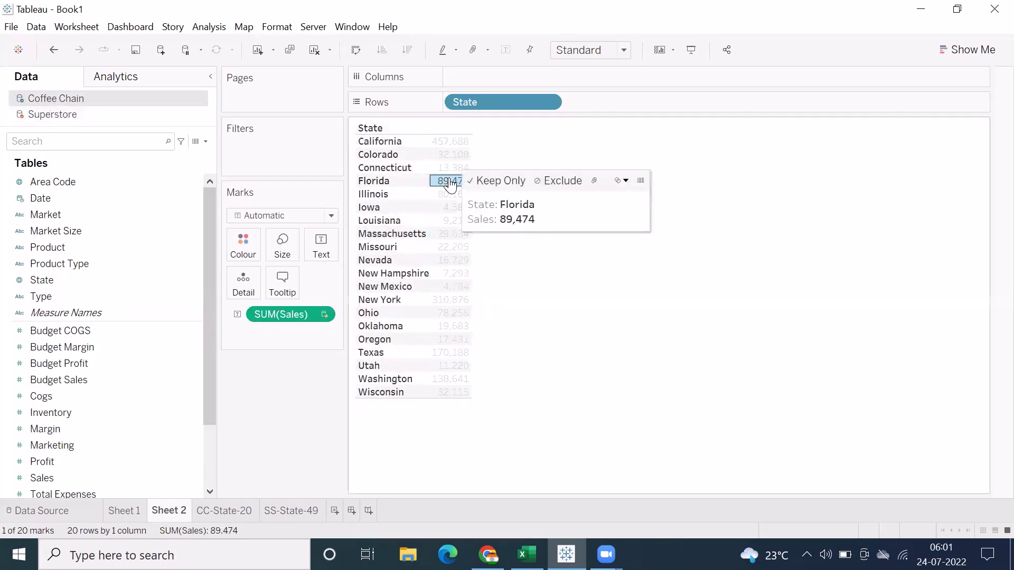
click(452, 185)
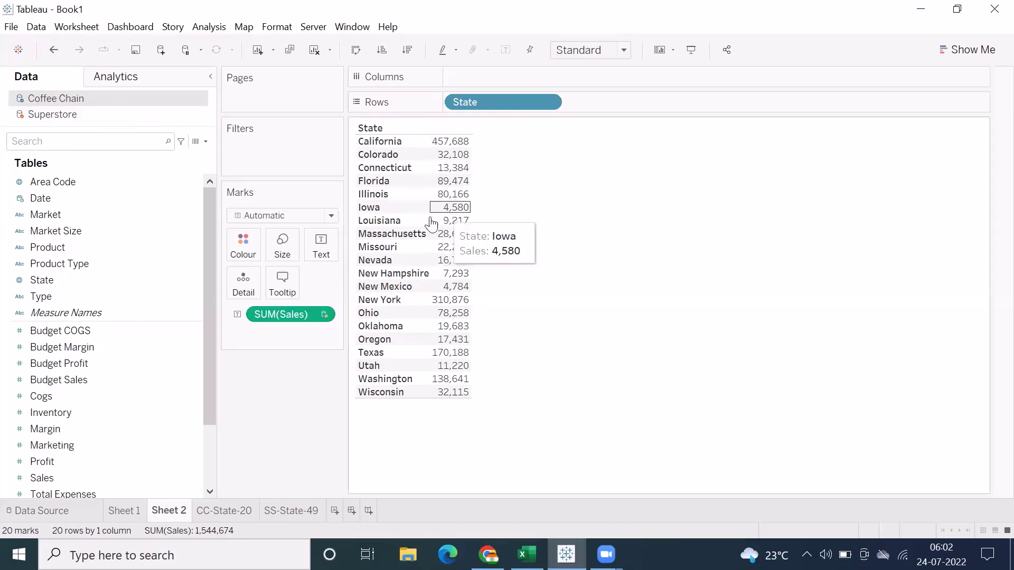
click(186, 237)
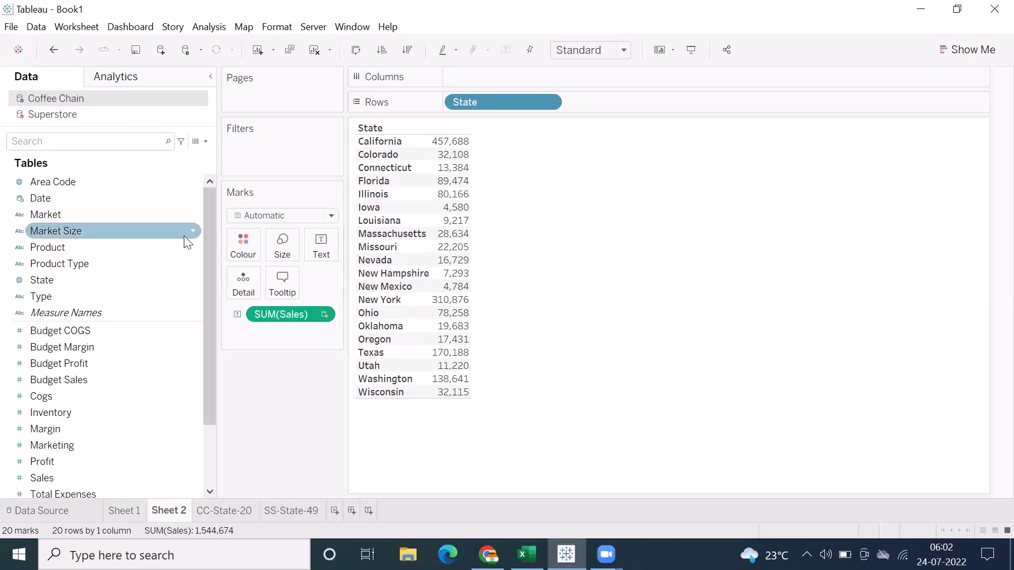
click(62, 117)
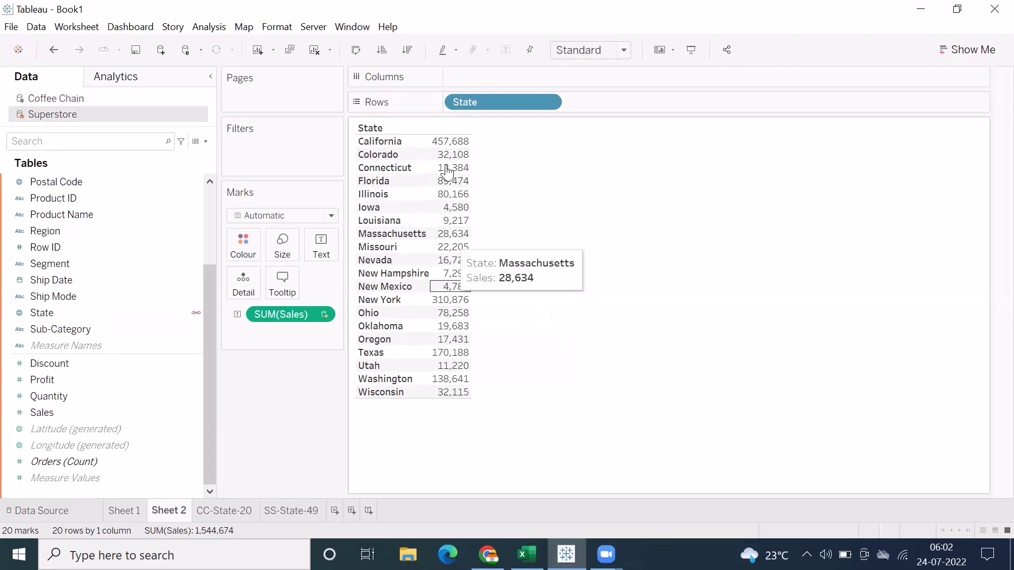
Step: Break the State blend, dismiss the unrelated-sources warning, and inspect the resulting Sales values
click(195, 314)
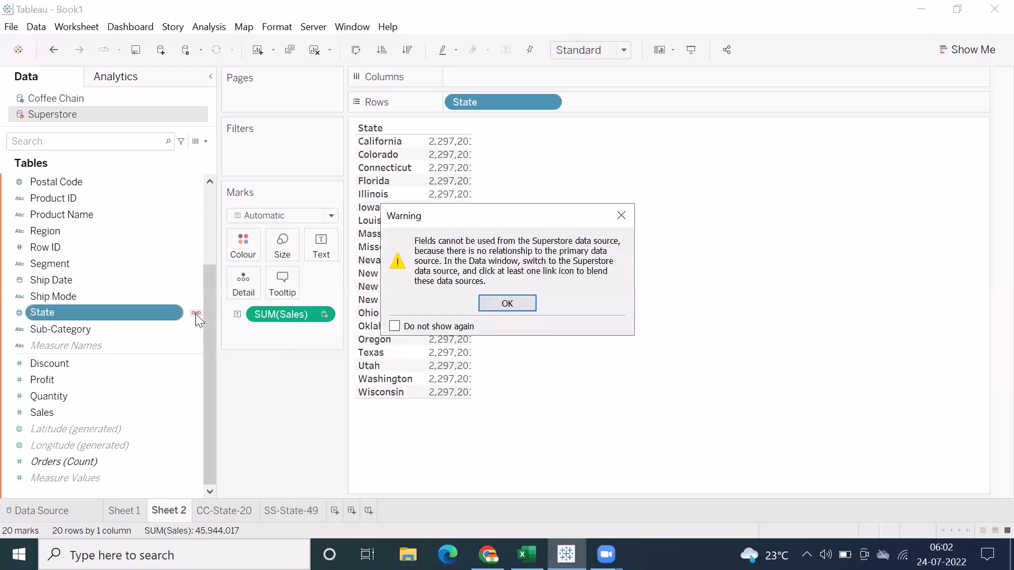
click(506, 303)
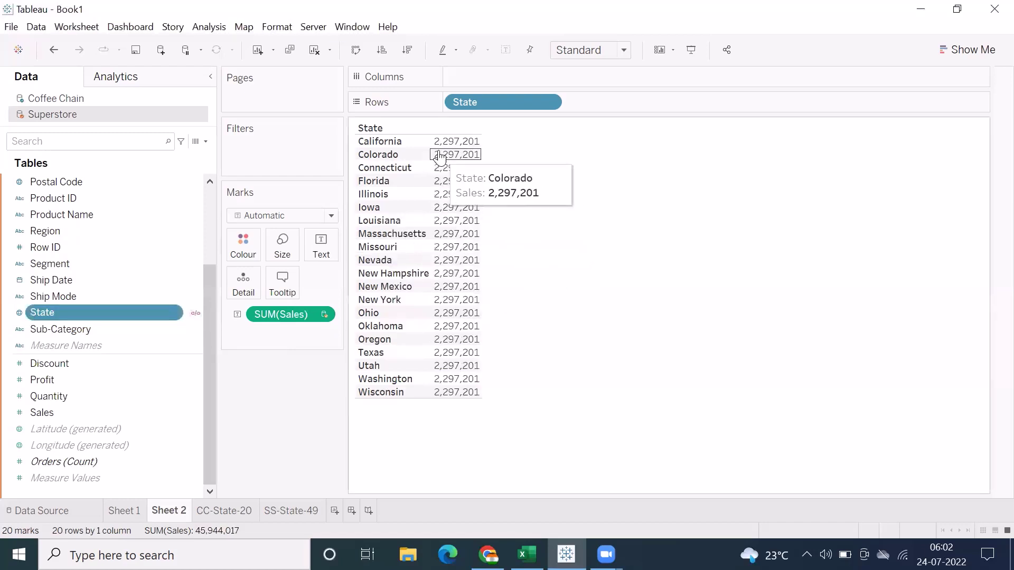
drag(441, 148, 466, 412)
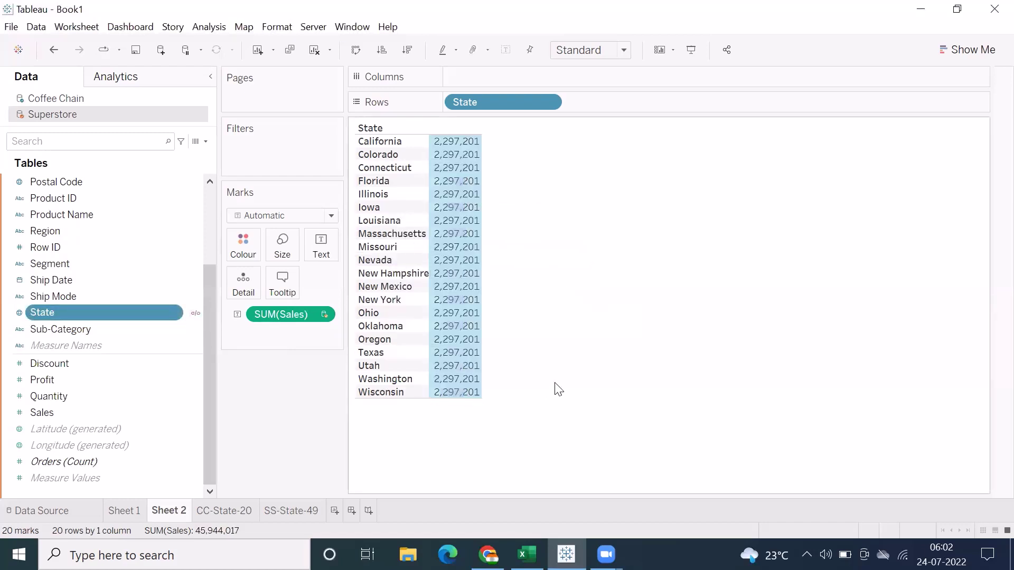
drag(455, 159, 464, 417)
click(549, 364)
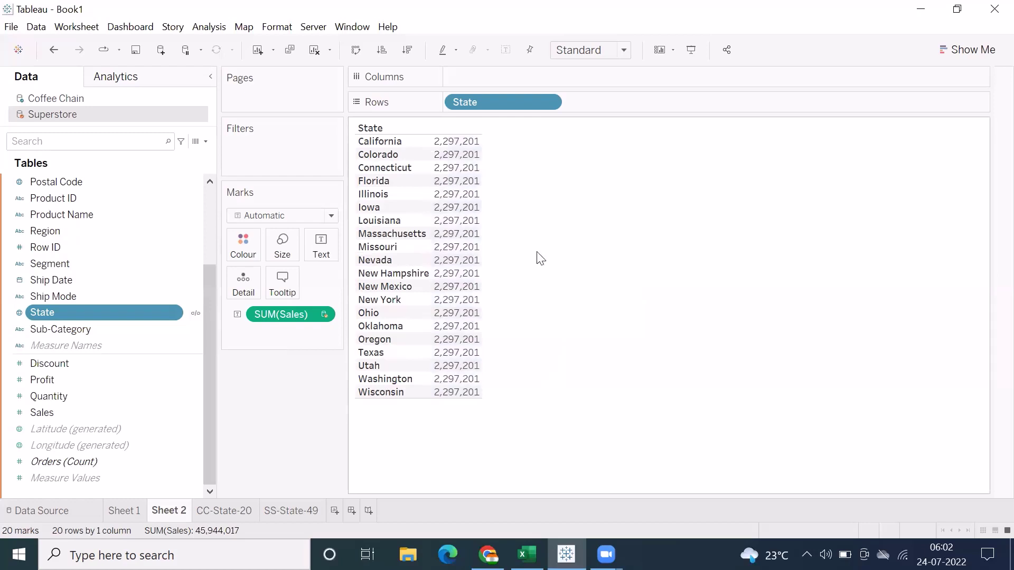
drag(446, 144, 464, 423)
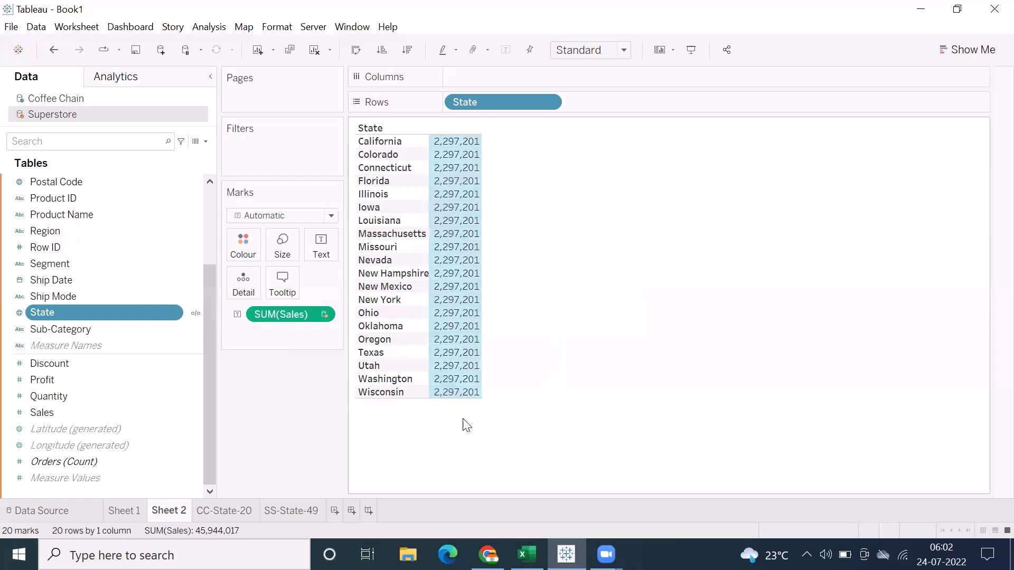
click(454, 143)
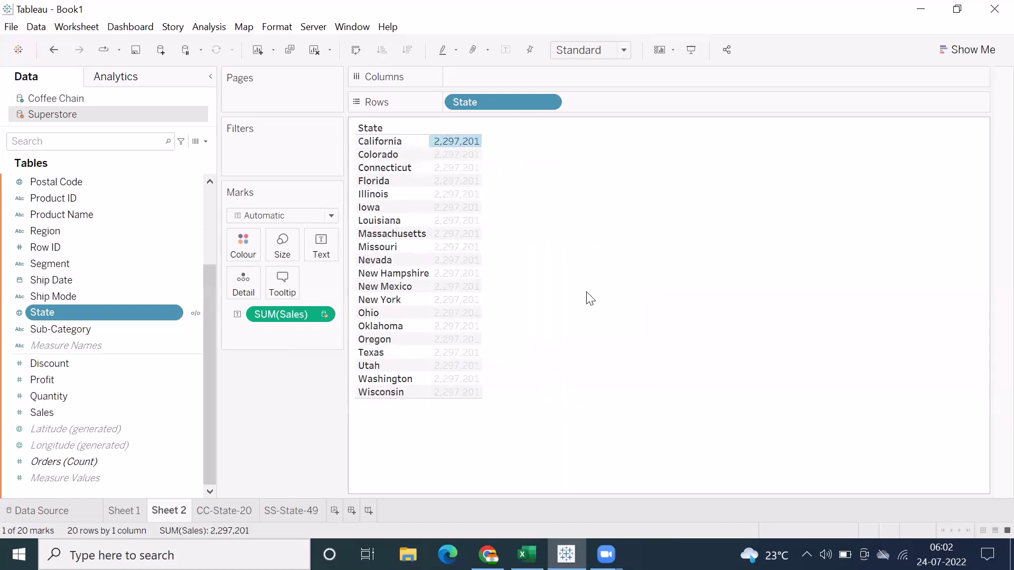
Step: Re-link on State so each state shows its own Sales, then go to the Excel notes
click(196, 316)
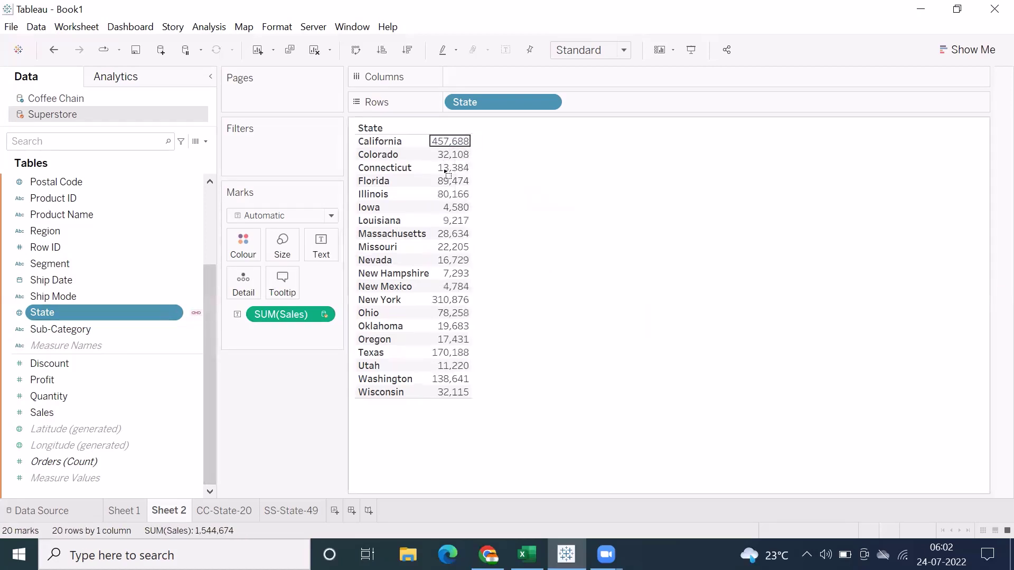
drag(466, 139, 467, 420)
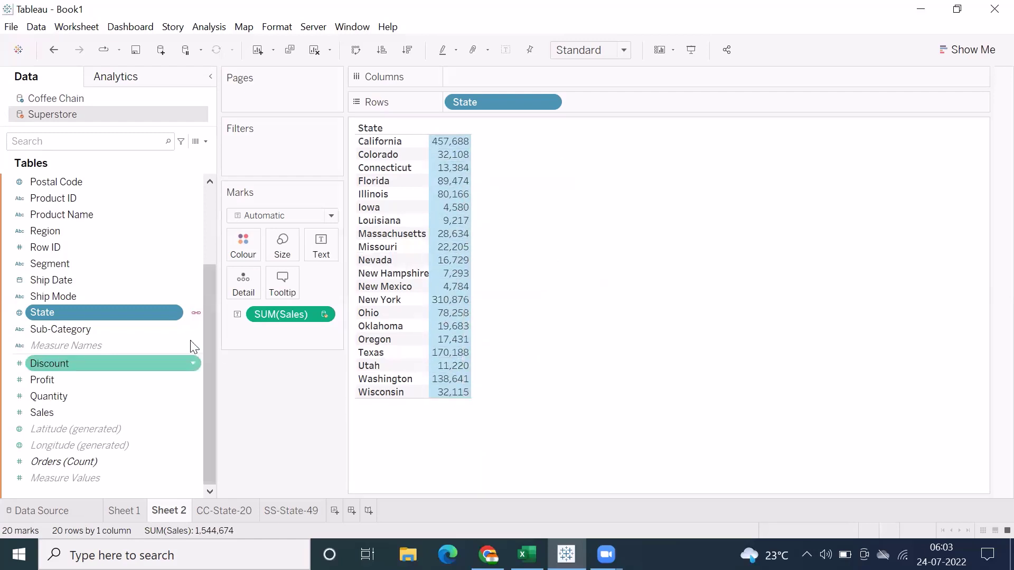
click(196, 315)
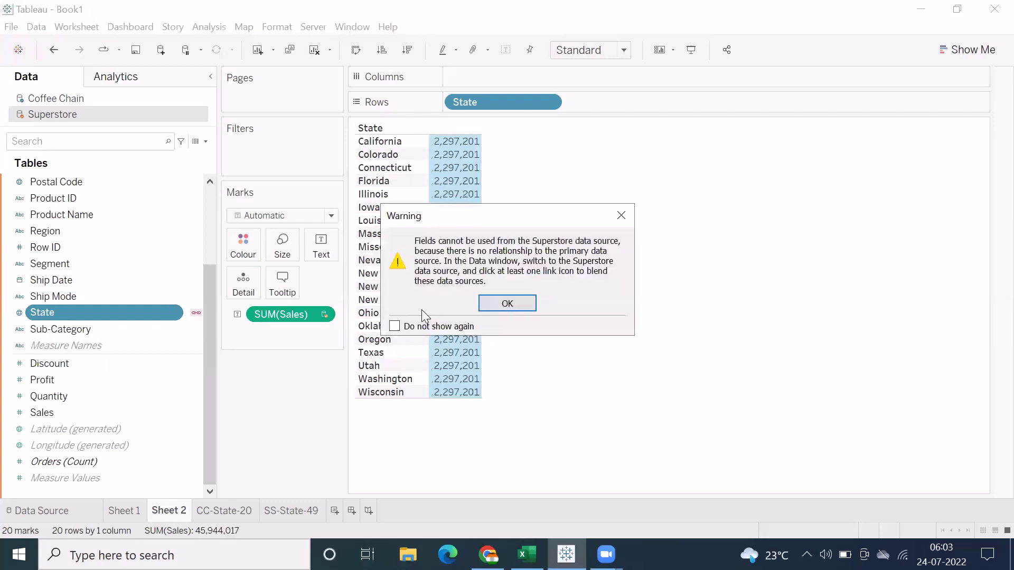
click(508, 302)
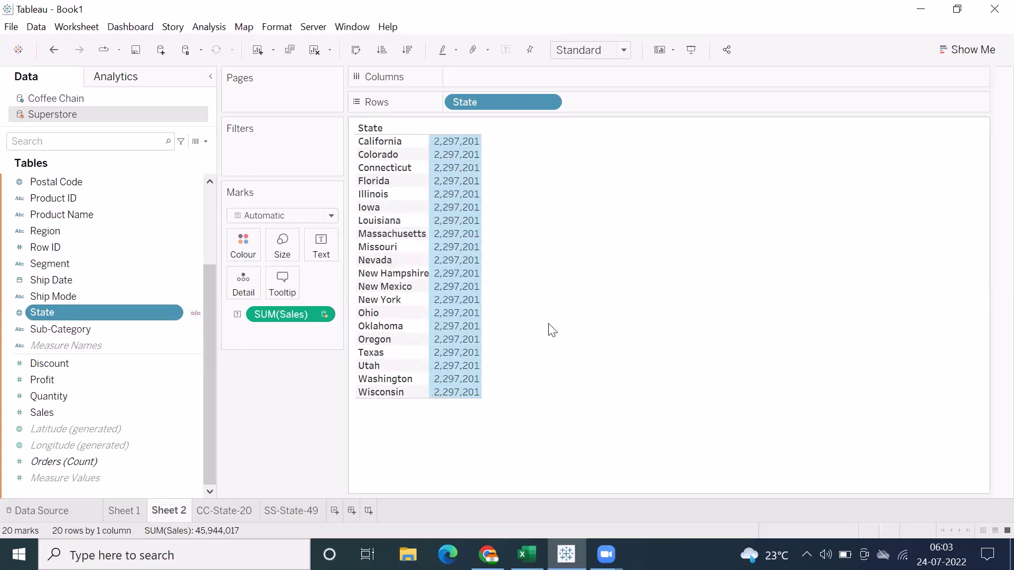
click(196, 313)
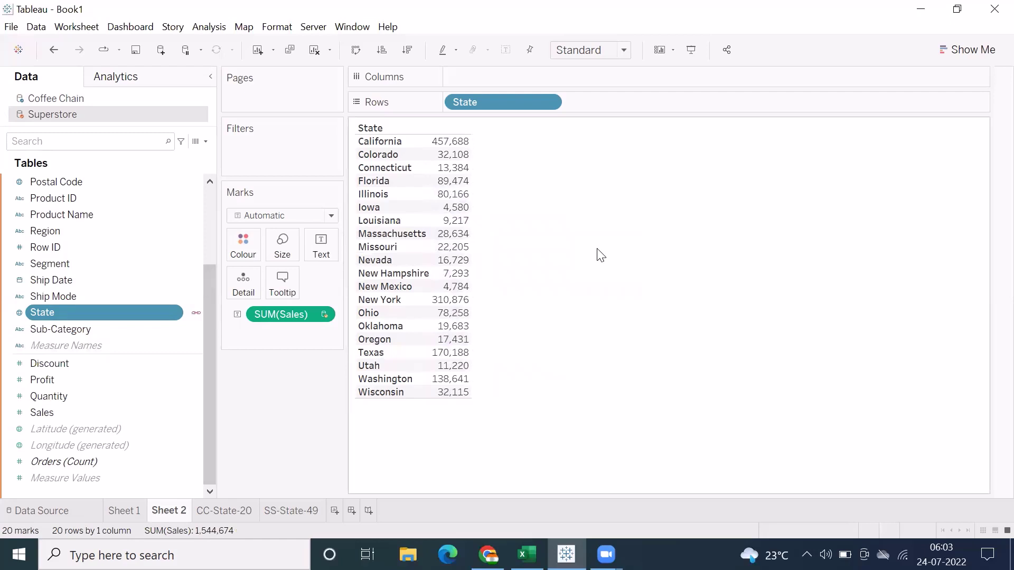
key(alt+Tab)
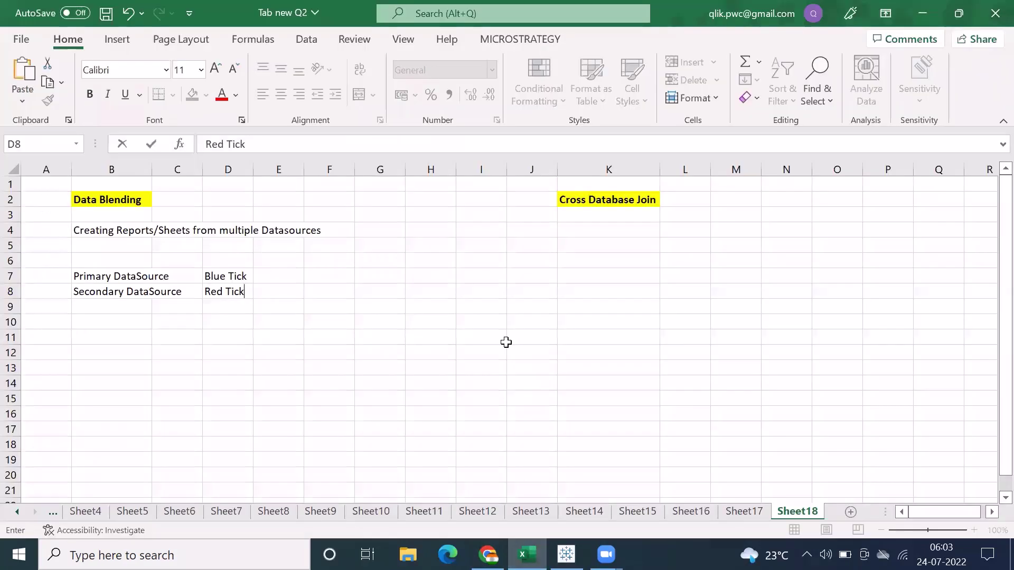
Step: Compare the 20 Coffee Chain states on CC-State-20 with the SS-State-49 sheet
key(alt+Tab)
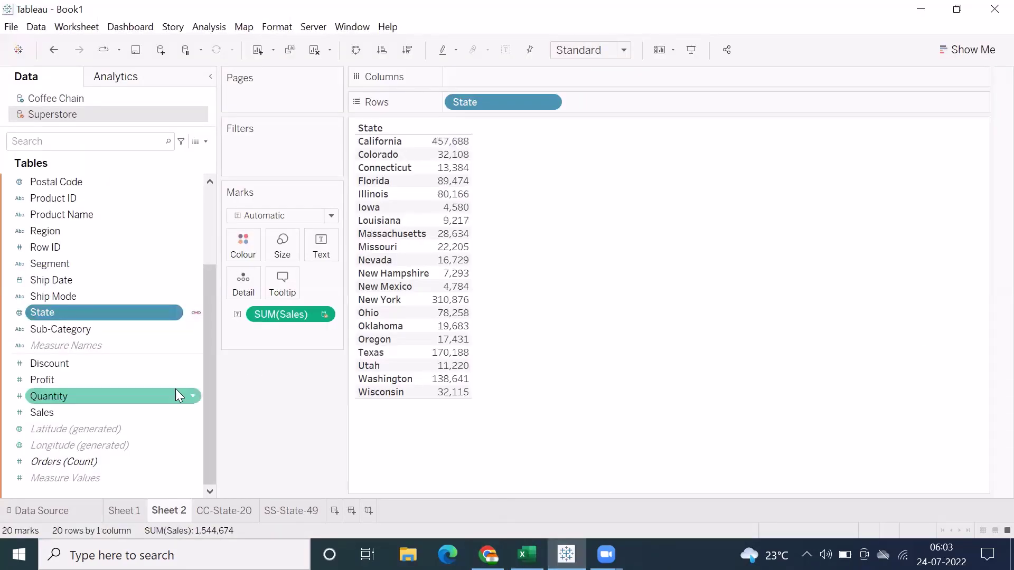
click(230, 512)
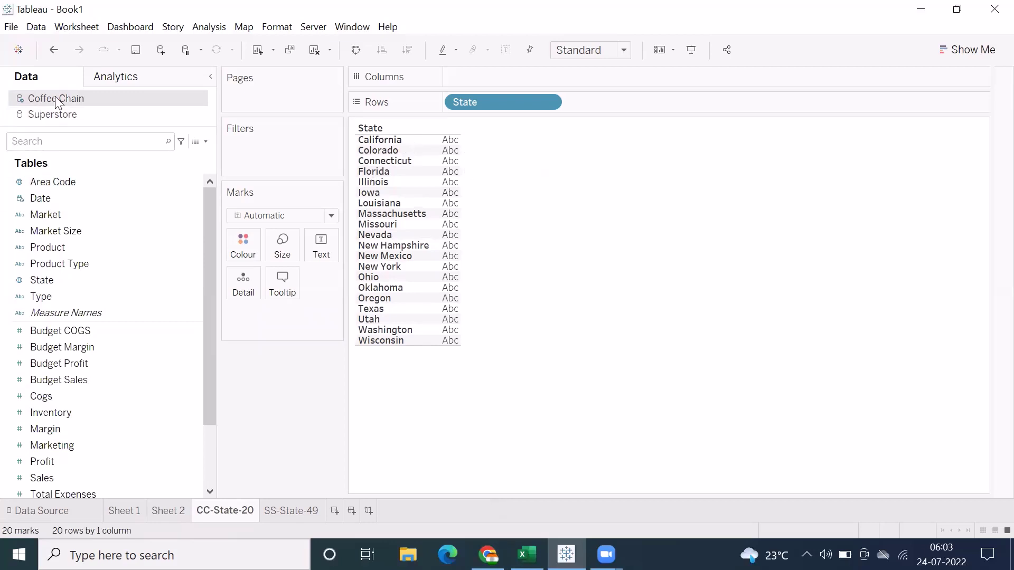
drag(459, 143, 461, 346)
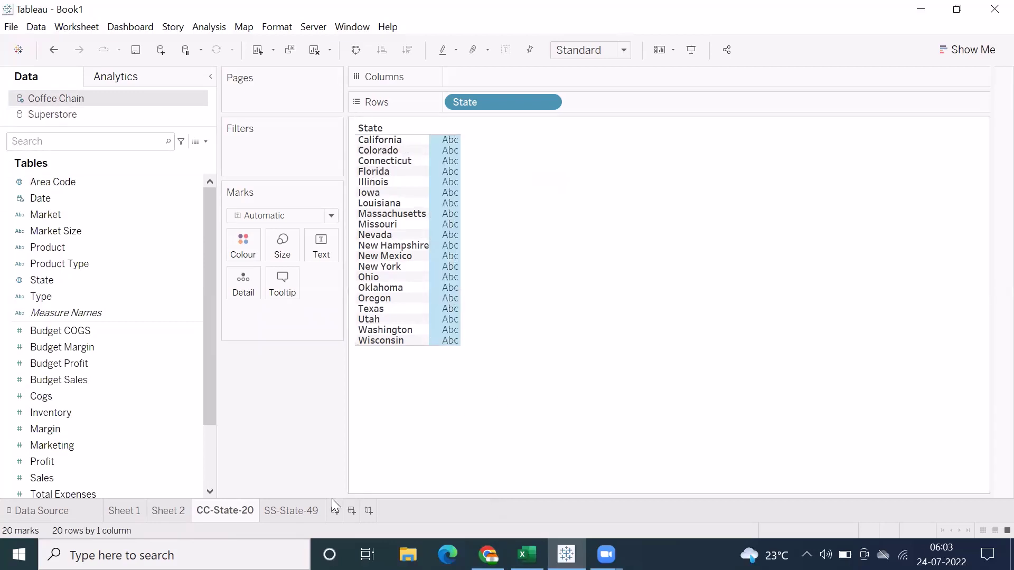
click(310, 512)
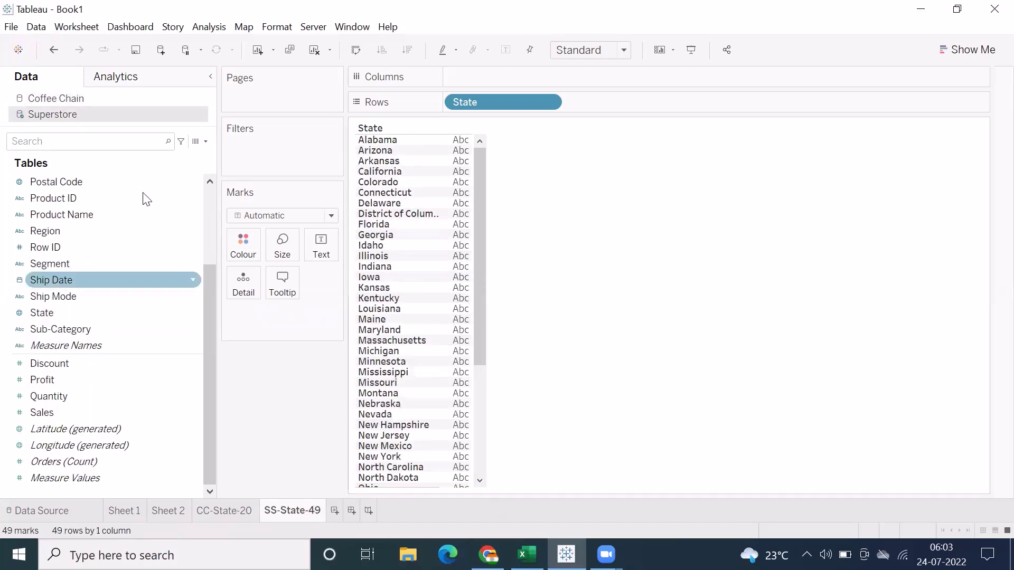
click(209, 216)
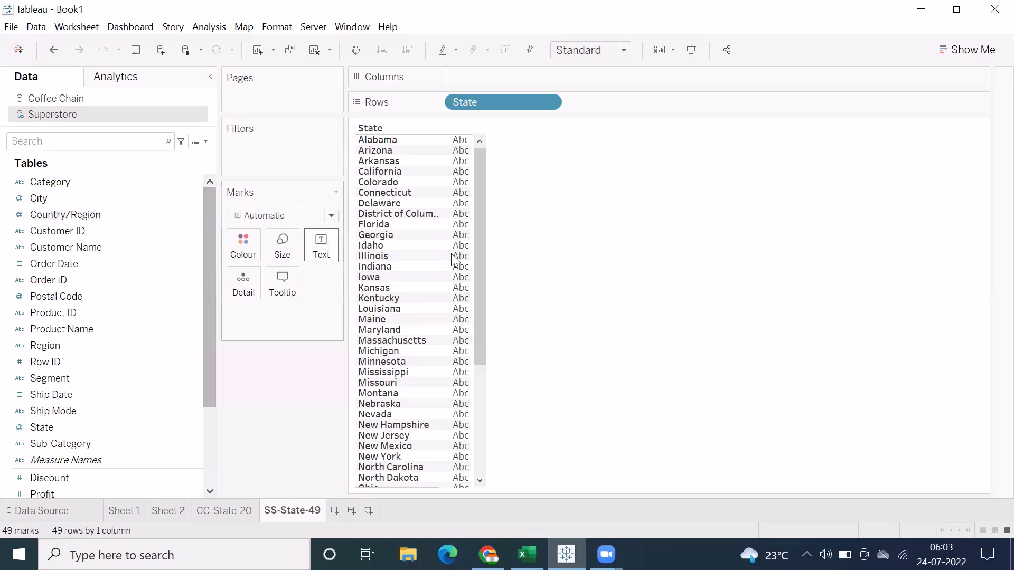
drag(480, 173, 502, 310)
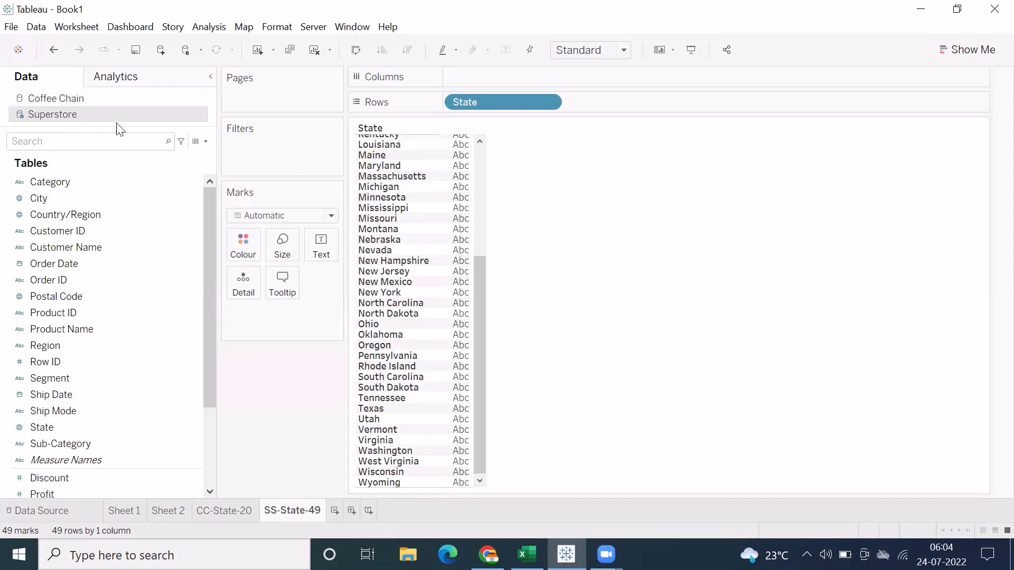
Step: Commit the 'Red Tick' note in Excel cell D8 and return to Tableau
click(173, 174)
key(alt+Tab)
click(113, 292)
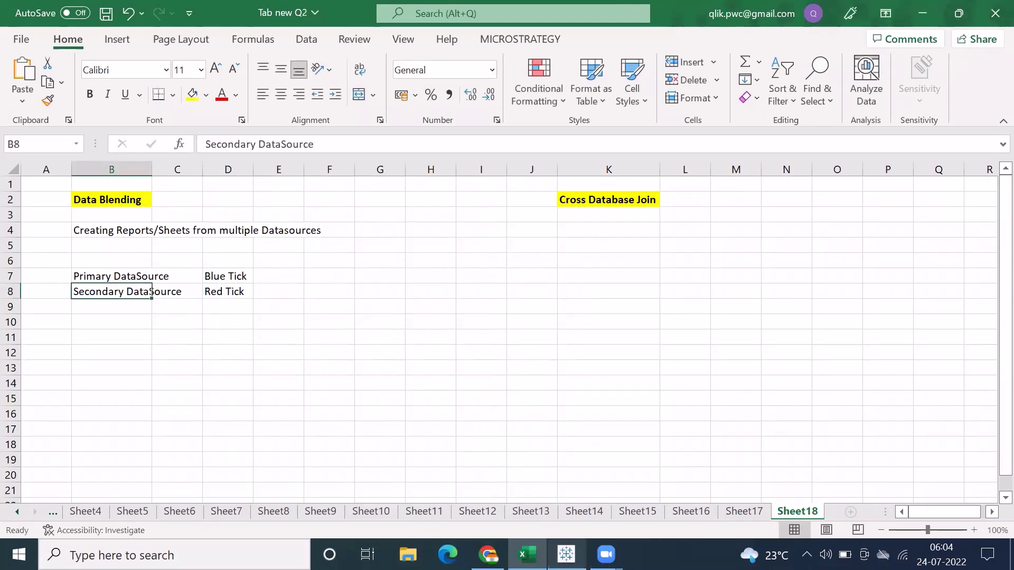
click(567, 555)
click(478, 186)
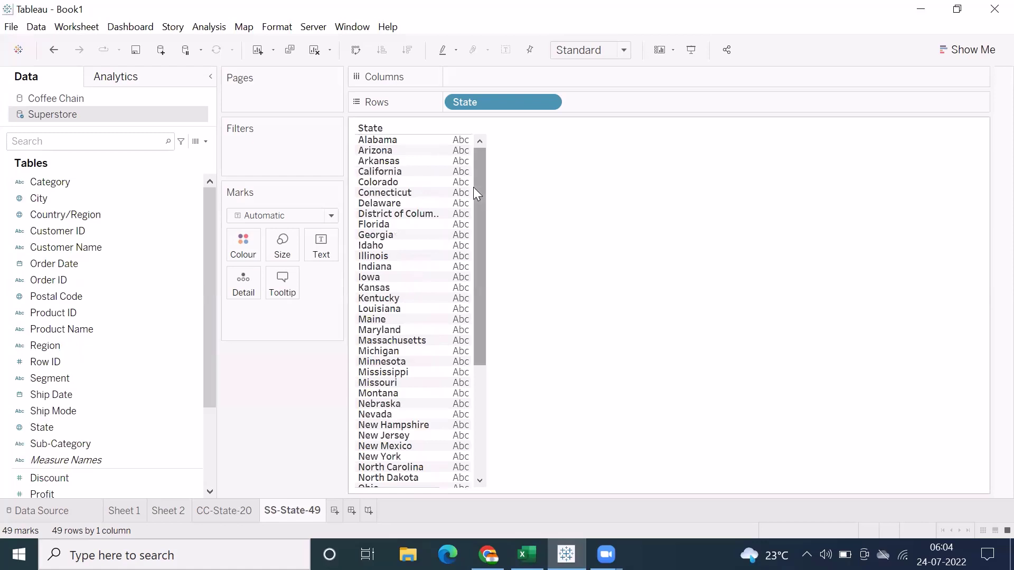
Step: Switch from CC-State-20 back to SS-State-49 and show Coffee Chain's fields
click(227, 510)
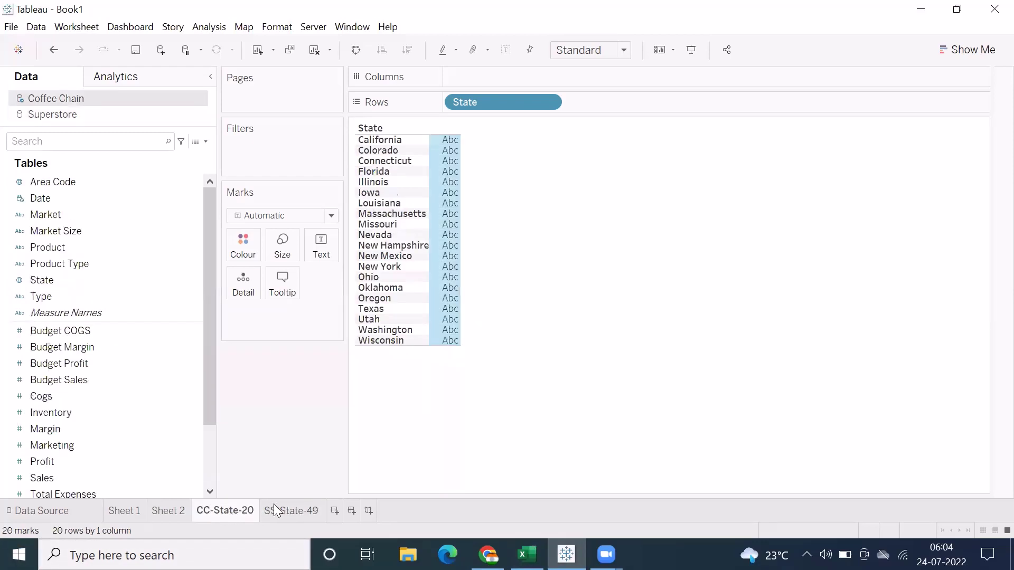
click(285, 510)
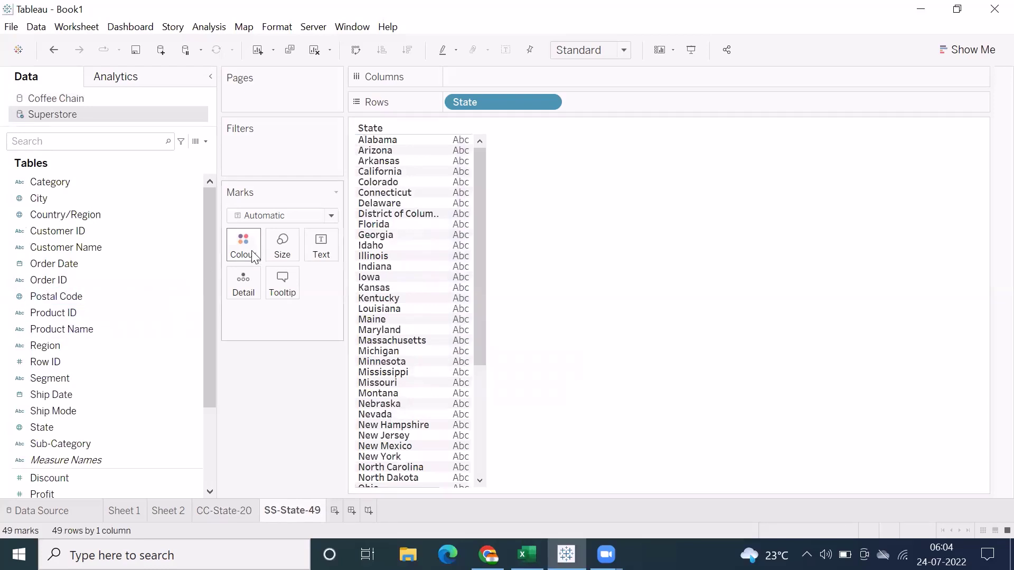
click(38, 101)
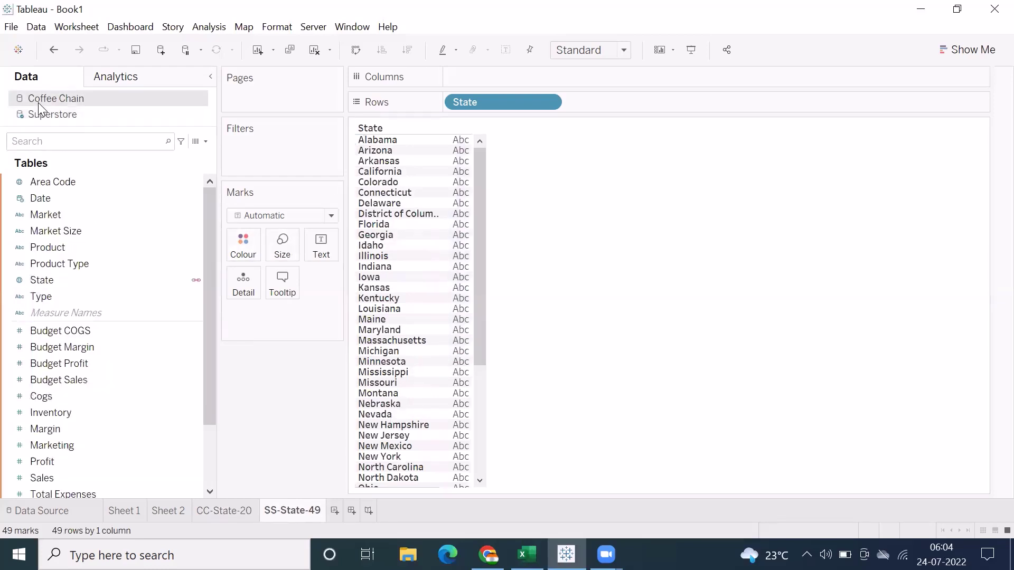
click(30, 29)
Step: Review the State blend in Edit Blend Relationships, cancel unchanged, then select Superstore's Category field
click(59, 105)
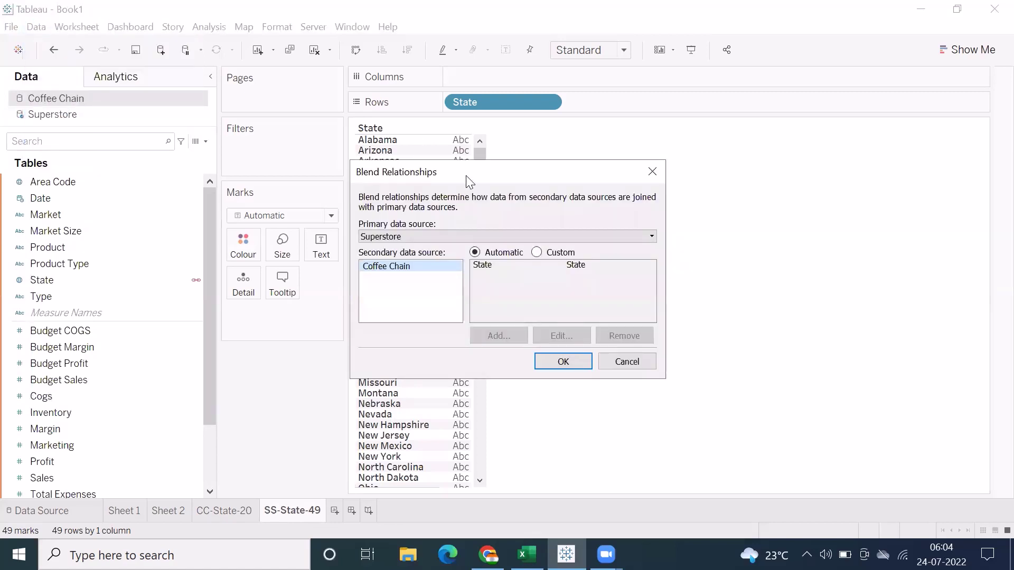
click(537, 257)
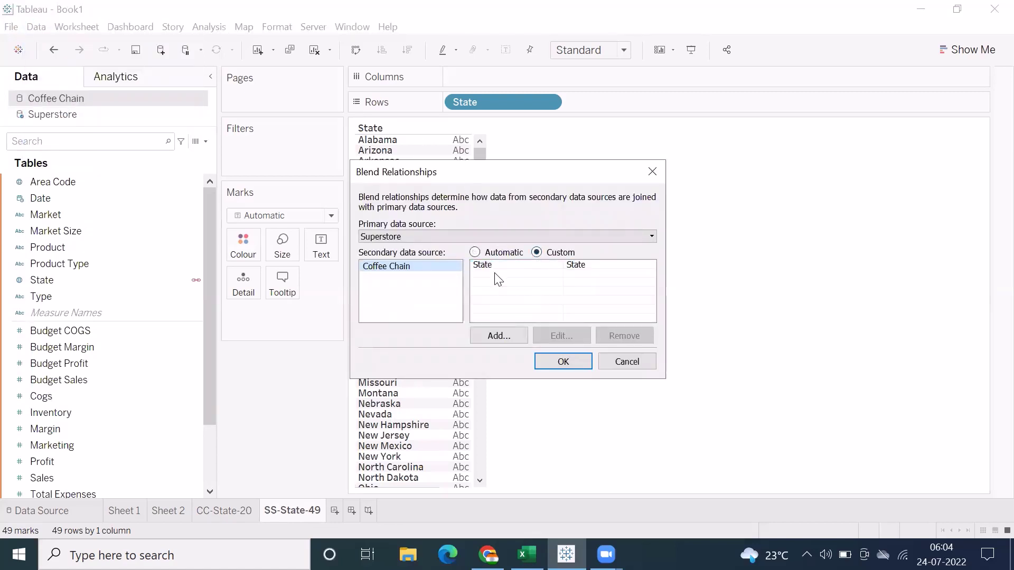
click(607, 361)
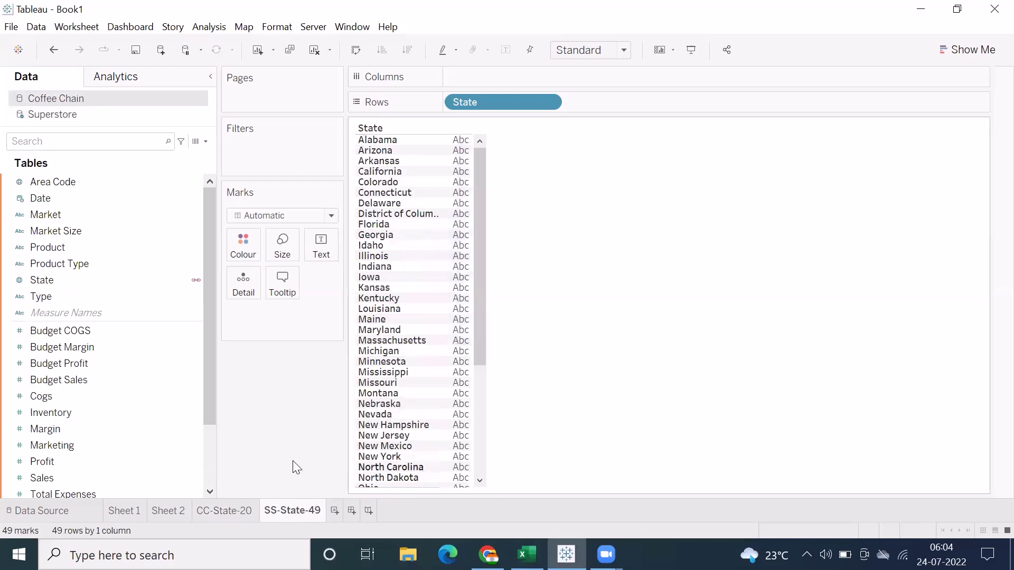
click(66, 113)
click(126, 183)
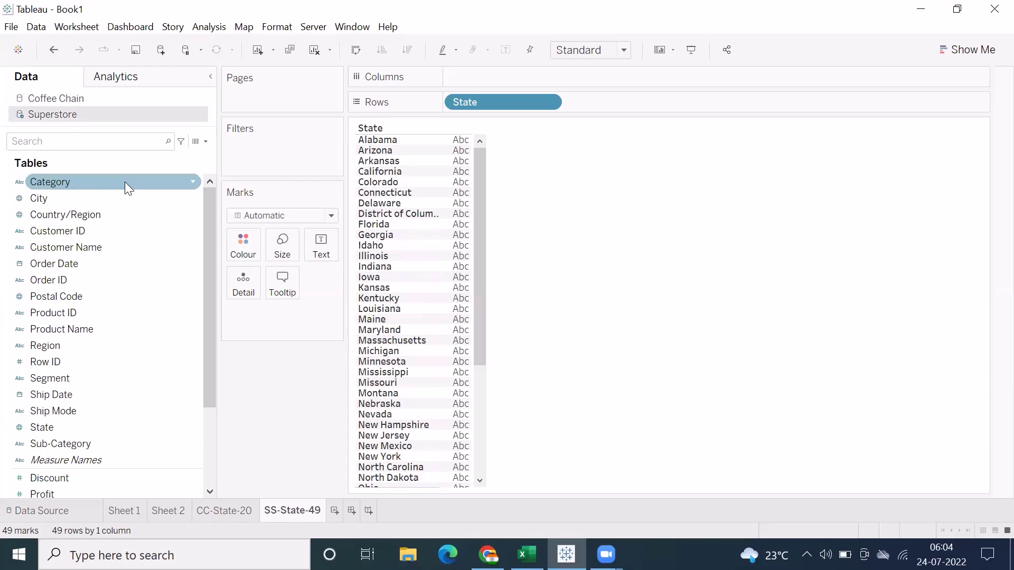